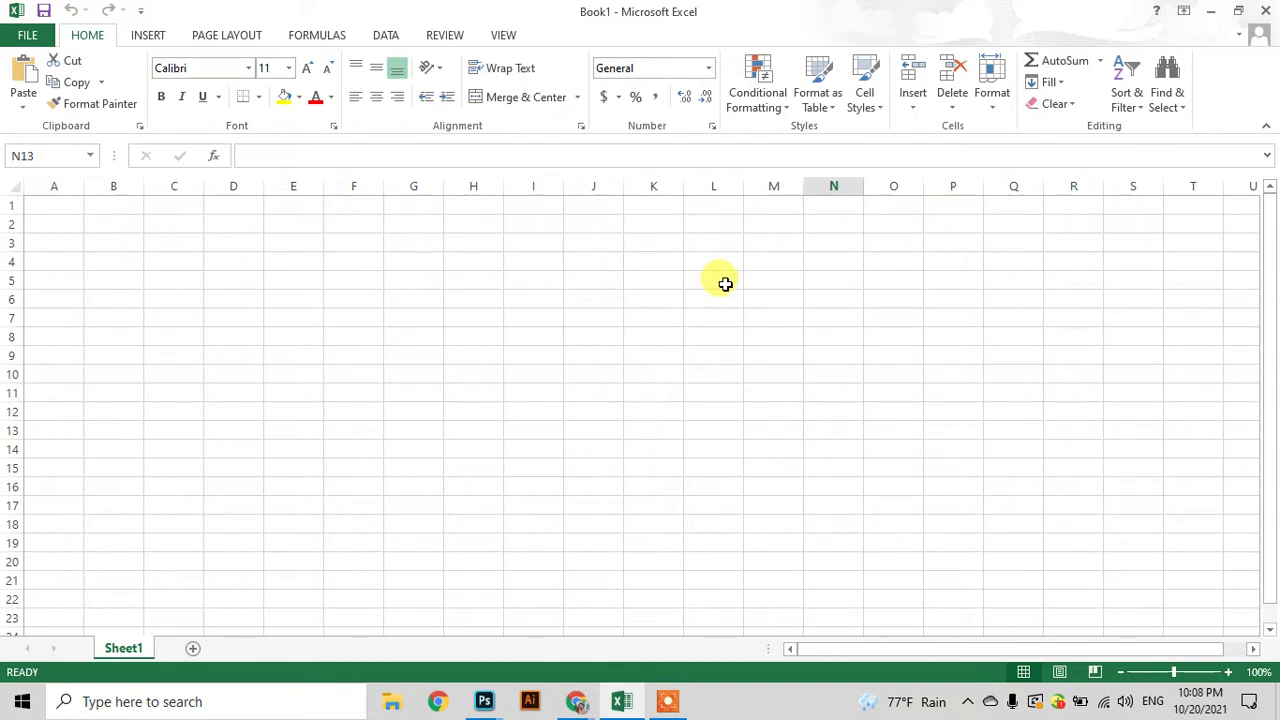
- Select cells along row 3, from A3 across to I3 and back to F3
{"action": "left_click", "coordinate": [77, 240]}
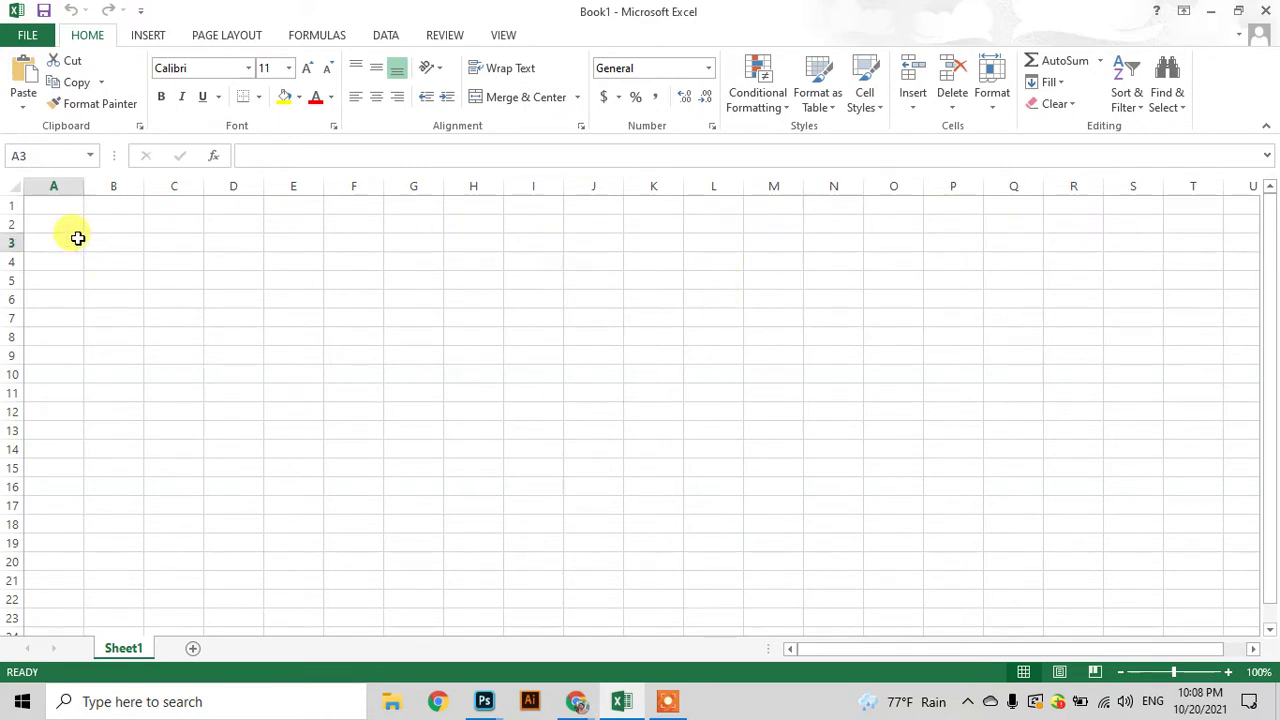
{"action": "left_click", "coordinate": [147, 245]}
{"action": "left_click", "coordinate": [230, 246]}
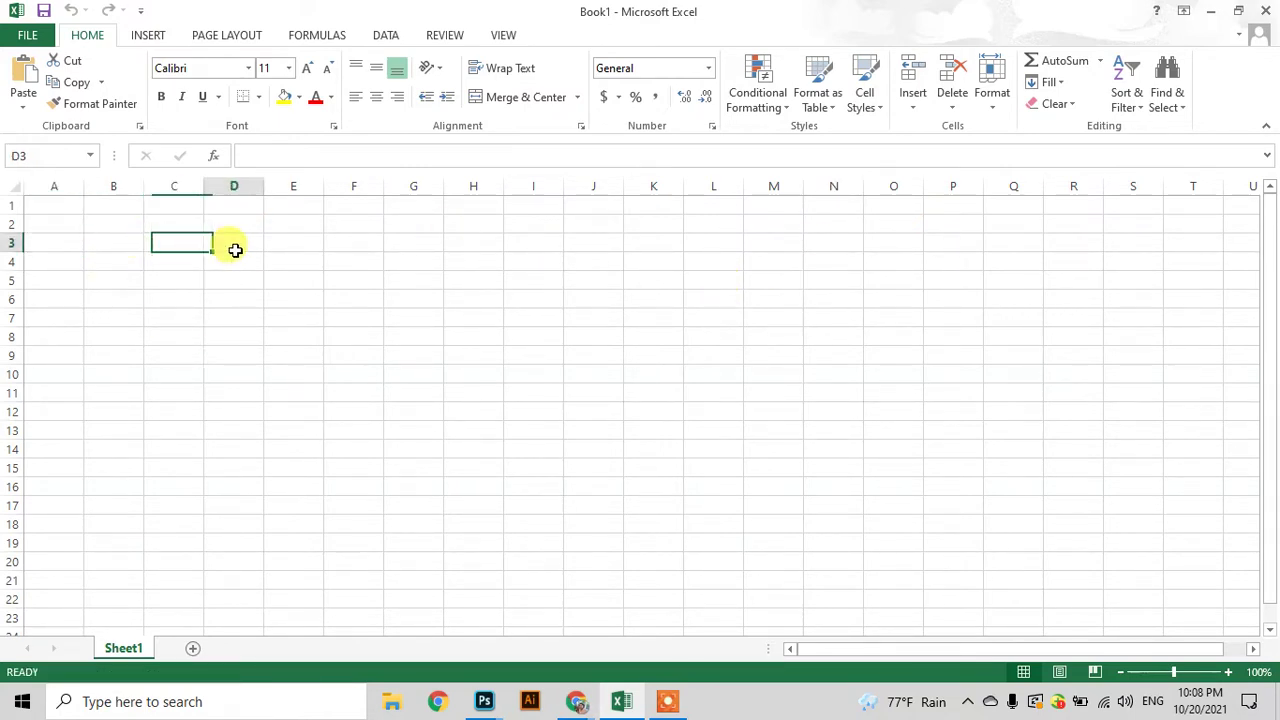
{"action": "left_click", "coordinate": [290, 245]}
{"action": "left_click", "coordinate": [333, 245]}
{"action": "left_click", "coordinate": [400, 242]}
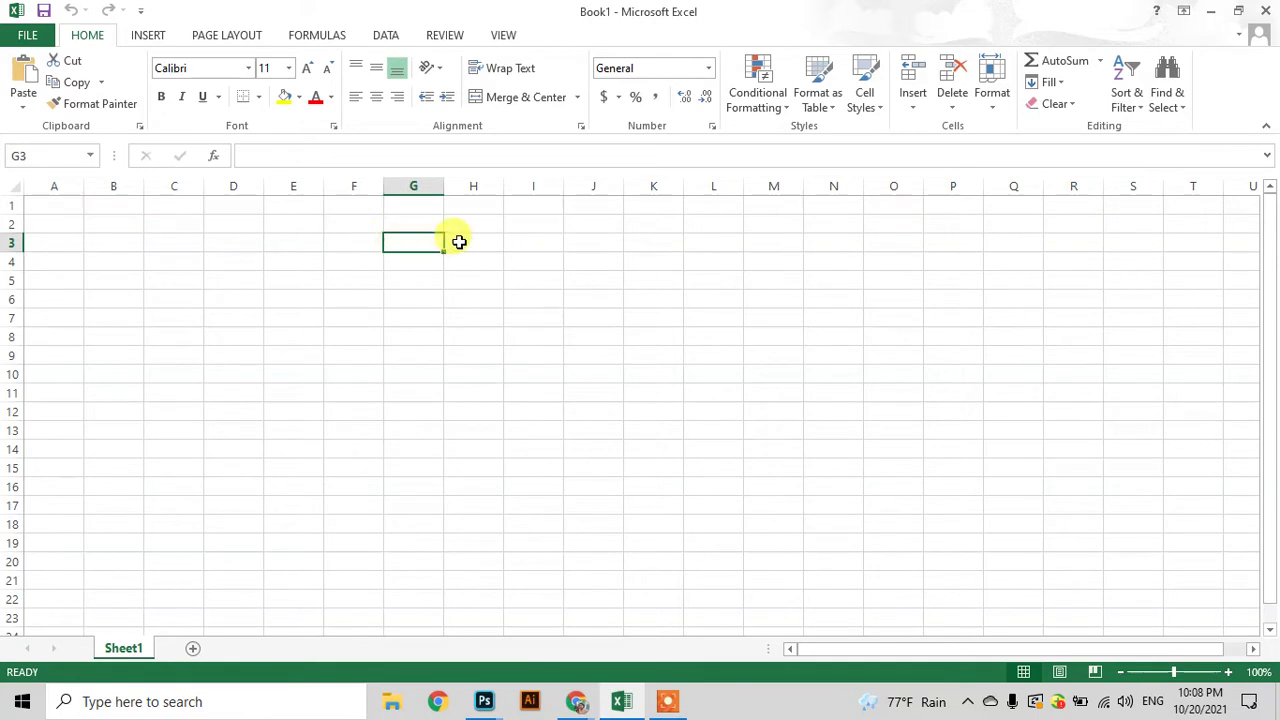
{"action": "left_click", "coordinate": [460, 243]}
{"action": "left_click", "coordinate": [530, 244]}
{"action": "left_click", "coordinate": [405, 245]}
{"action": "left_click", "coordinate": [363, 244]}
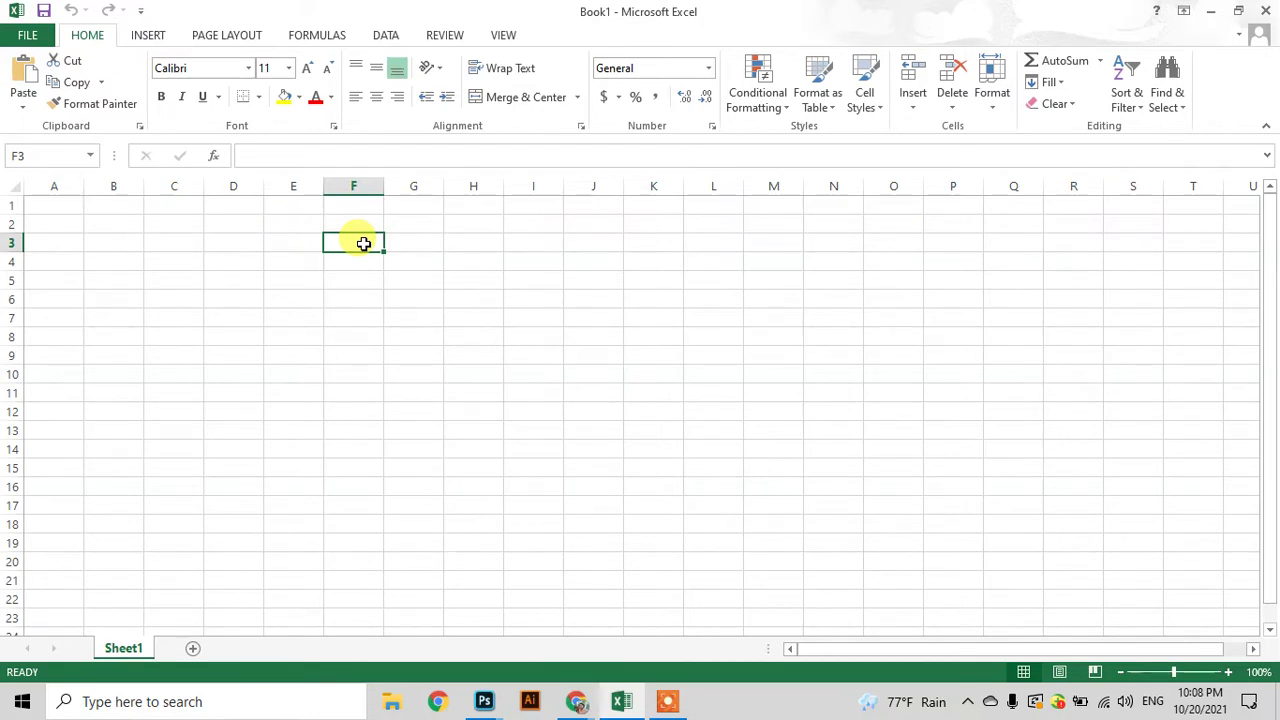
- Try out the table area A4:F20 and the title rows A1:F3 above it
{"action": "left_click", "coordinate": [106, 258]}
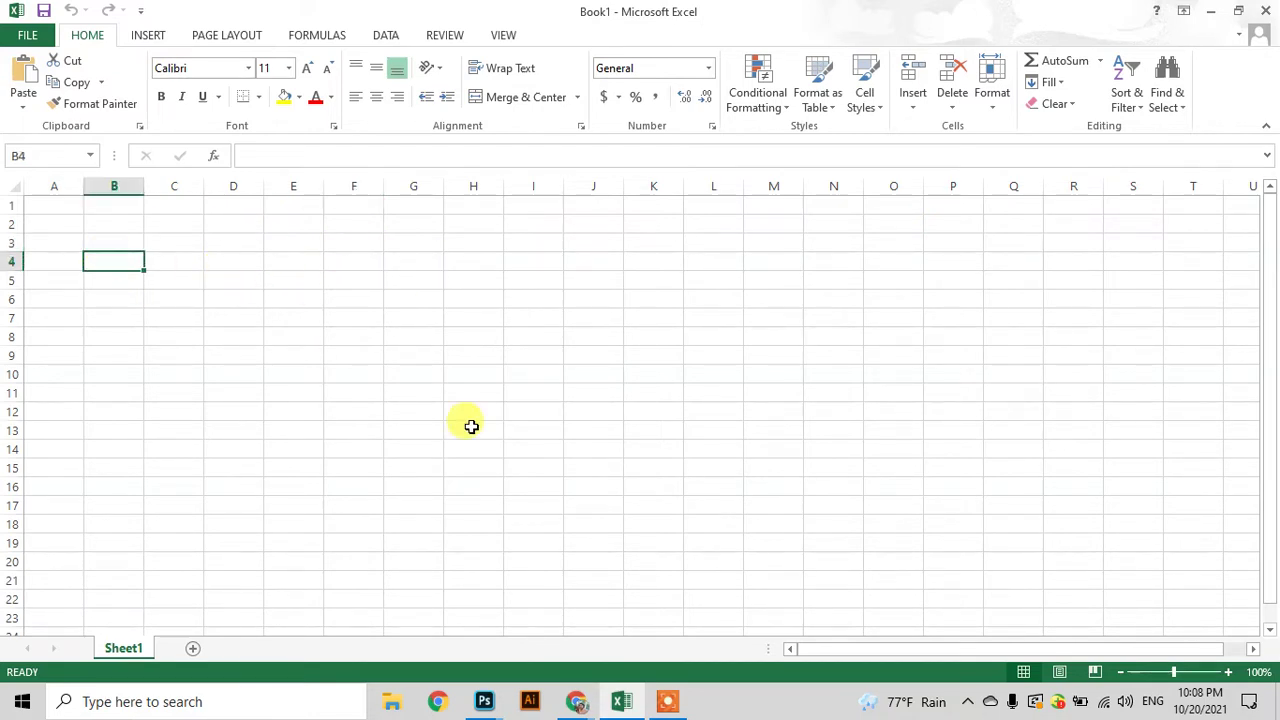
{"action": "left_click", "coordinate": [547, 358]}
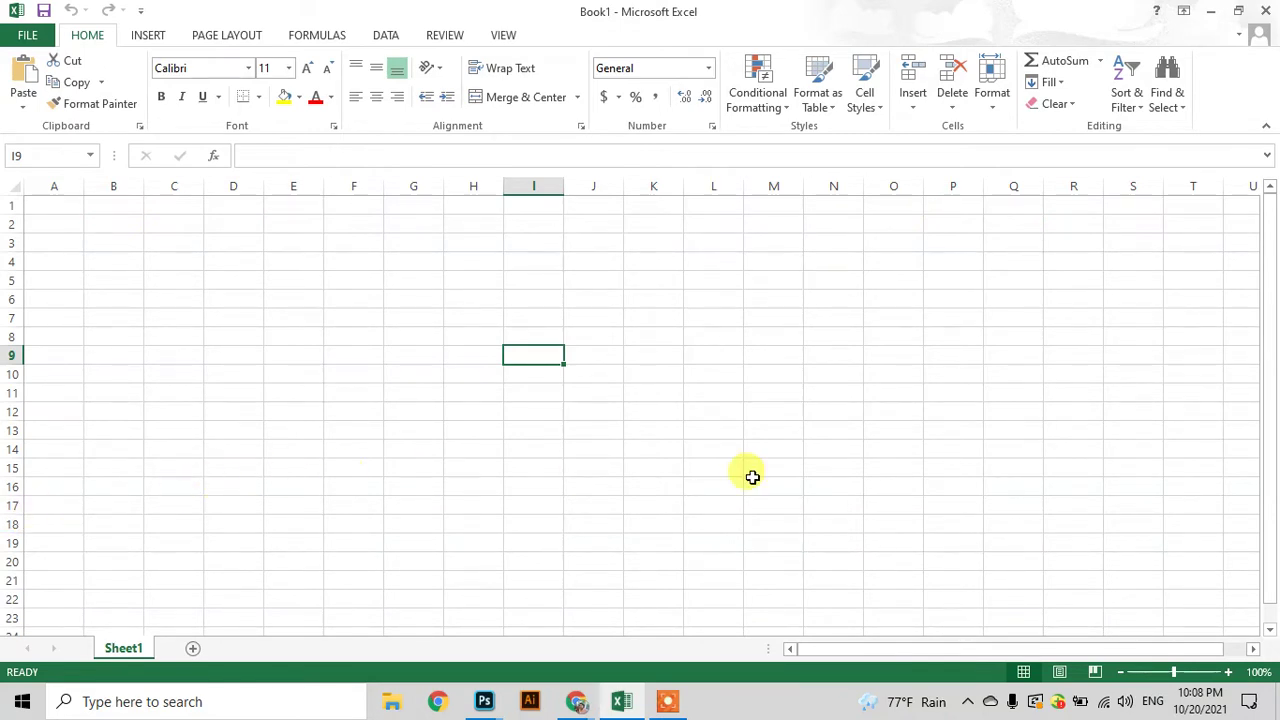
{"action": "left_click", "coordinate": [472, 282]}
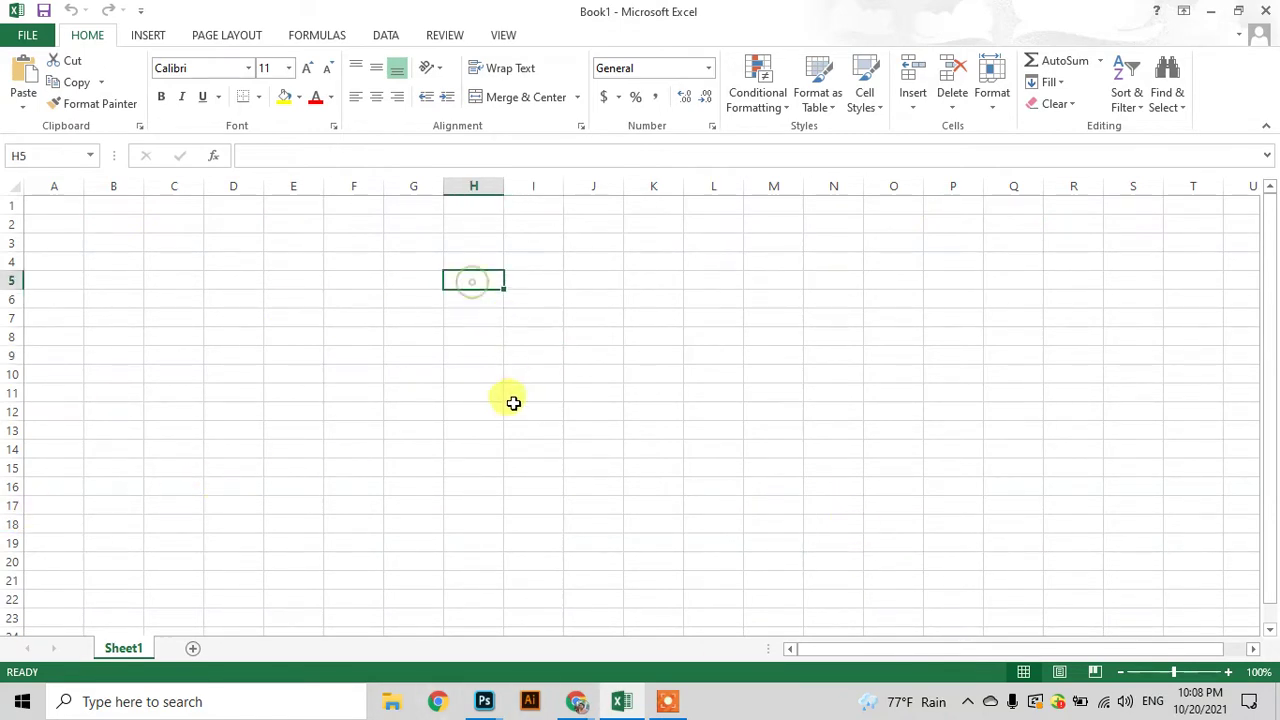
{"action": "left_click_drag", "start_coordinate": [63, 225], "coordinate": [377, 597]}
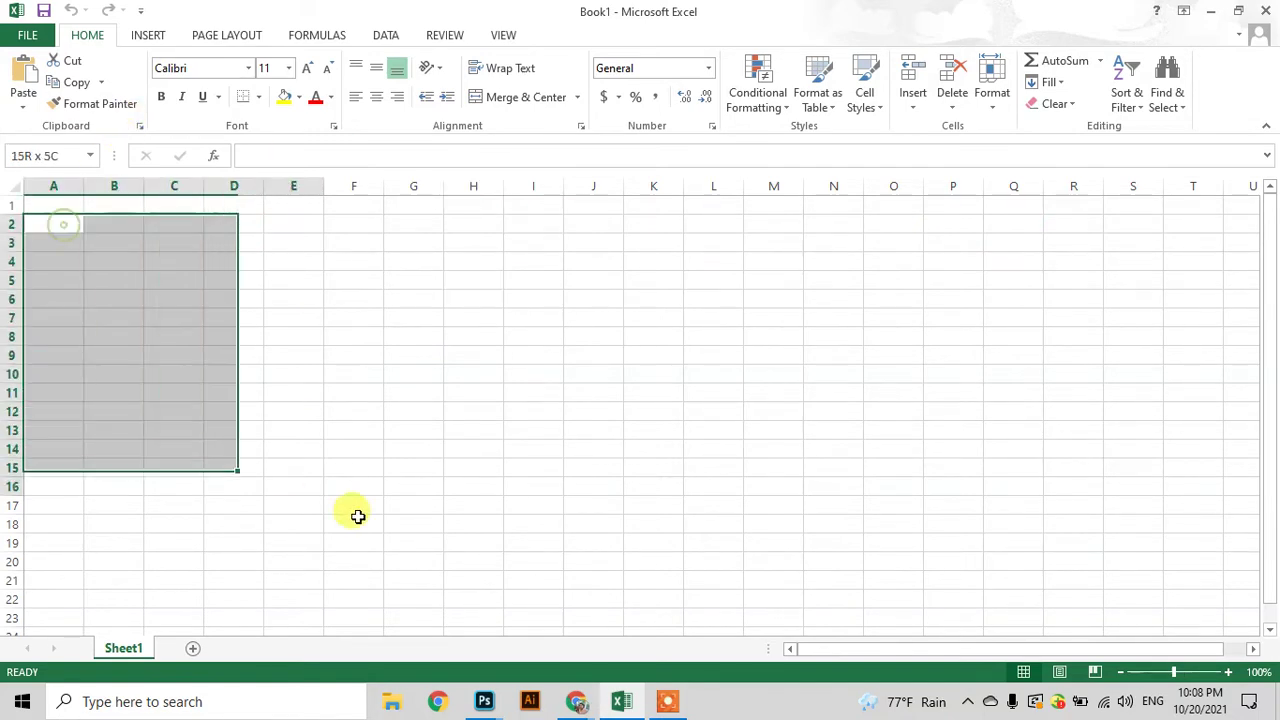
{"action": "left_click", "coordinate": [449, 291]}
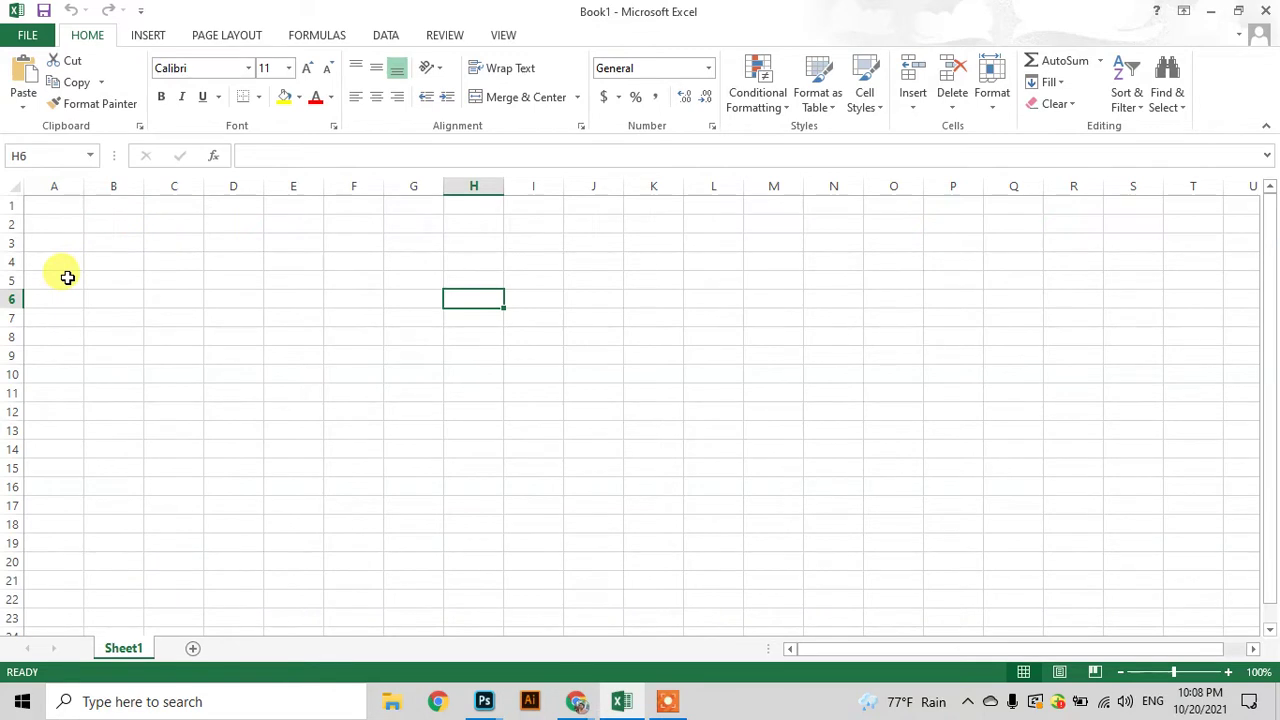
{"action": "left_click", "coordinate": [510, 334]}
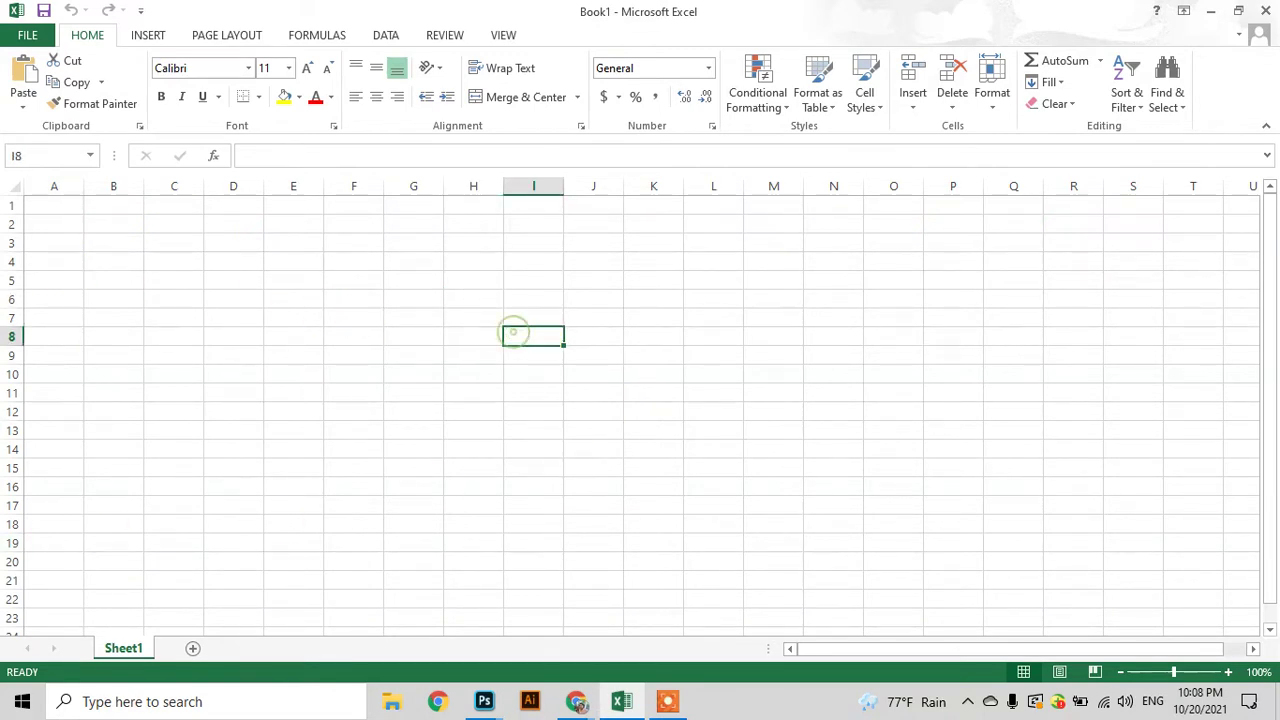
{"action": "left_click", "coordinate": [50, 262]}
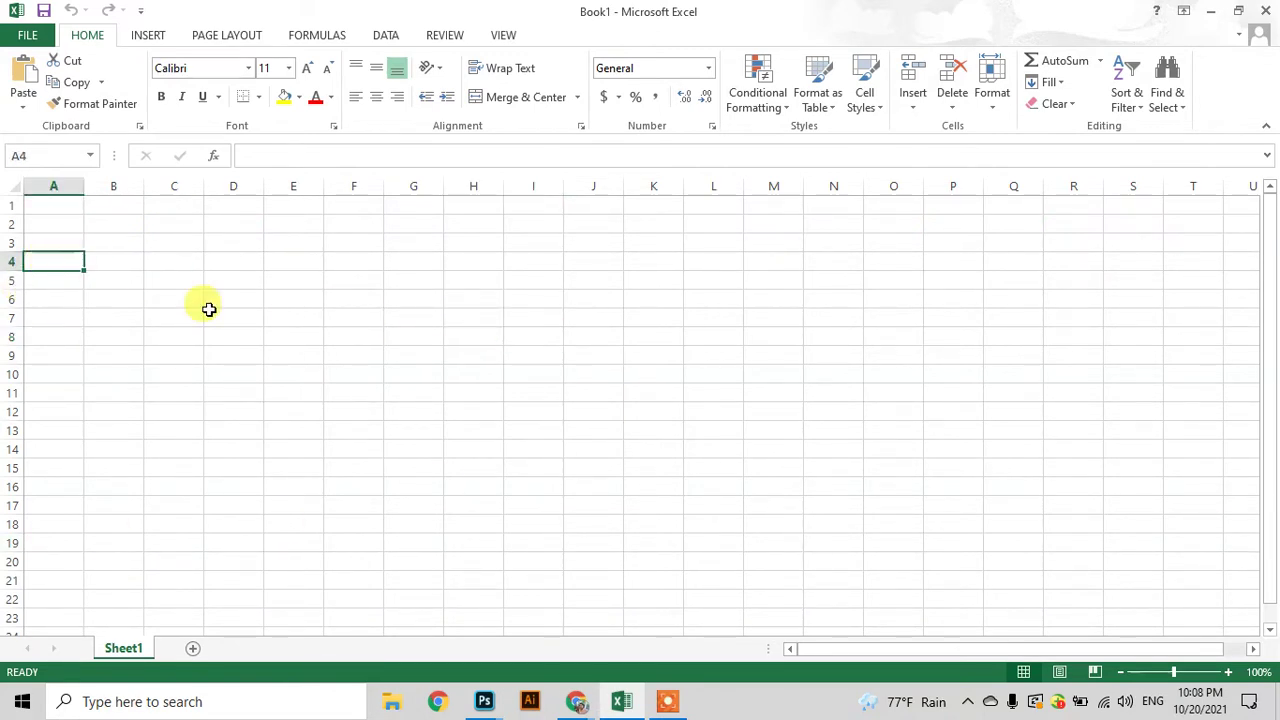
{"action": "left_click", "coordinate": [465, 333]}
{"action": "left_click", "coordinate": [57, 264]}
{"action": "left_click_drag", "start_coordinate": [59, 281], "coordinate": [326, 561]}
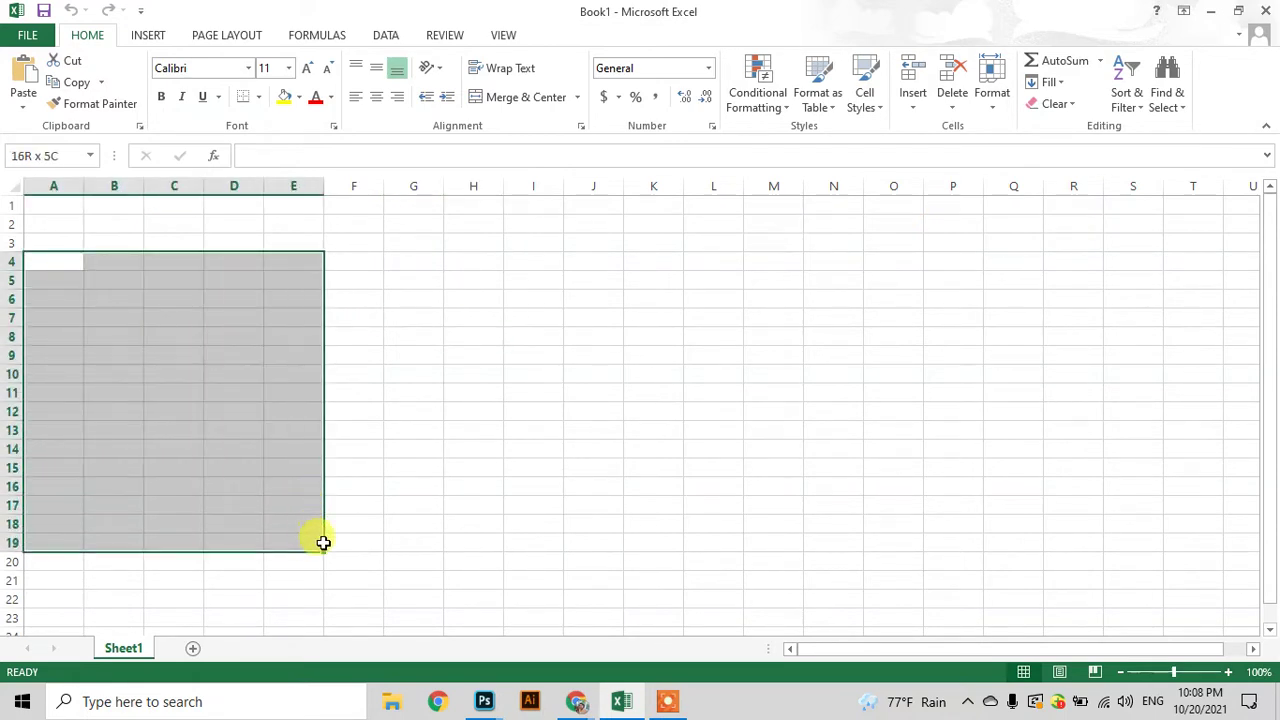
{"action": "left_click", "coordinate": [612, 447]}
{"action": "left_click_drag", "start_coordinate": [54, 206], "coordinate": [359, 246]}
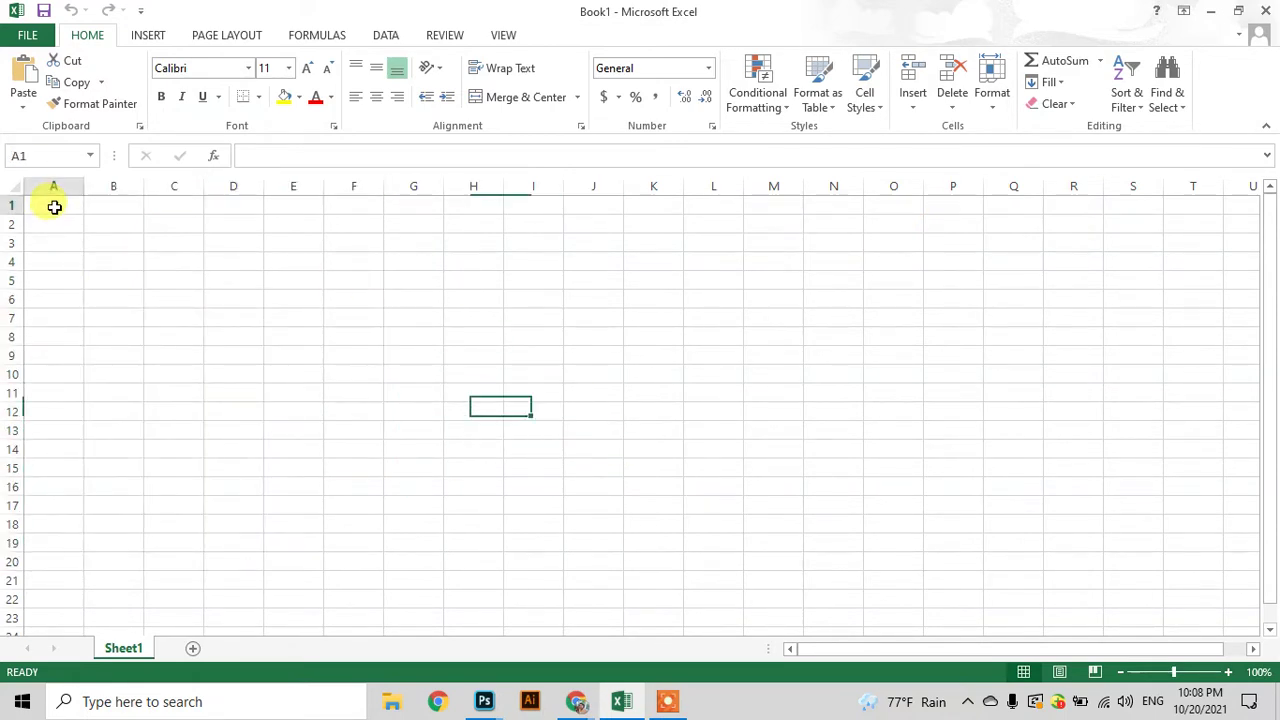
{"action": "left_click_drag", "start_coordinate": [233, 262], "coordinate": [440, 285]}
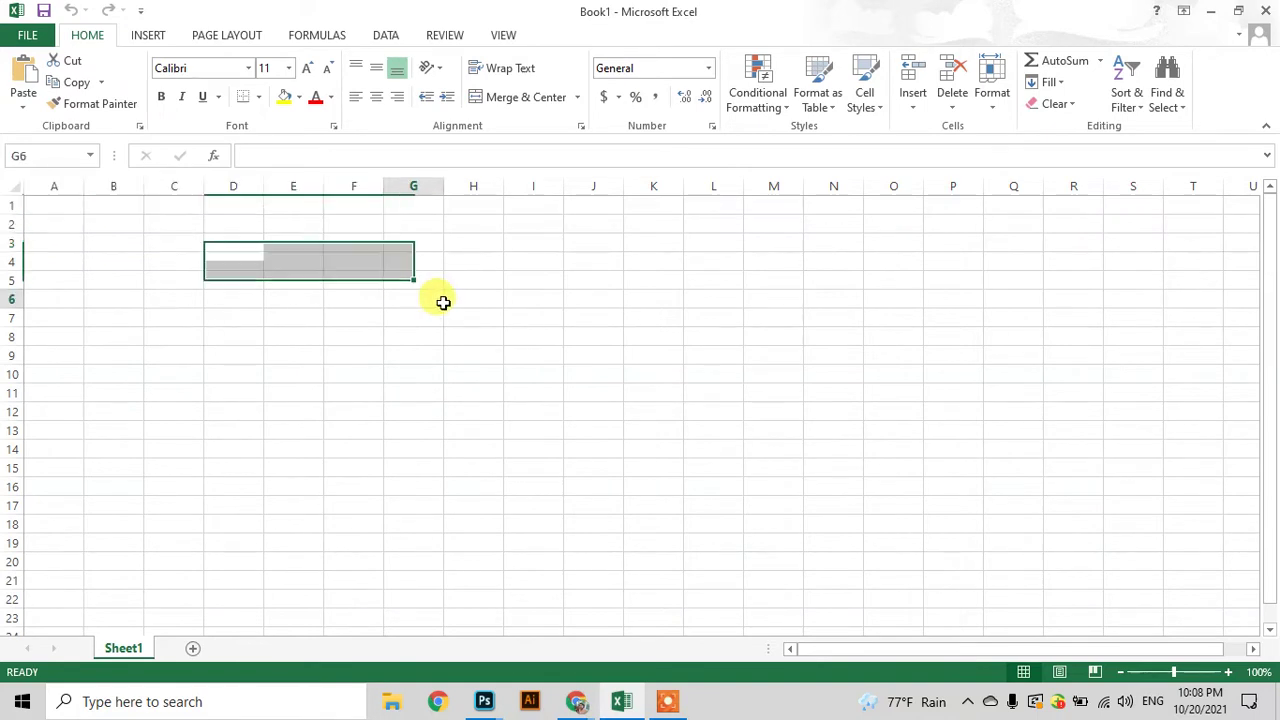
- Enter the headers No, Name, Sex, Address, Phone and Email across A4:F4
{"action": "left_click", "coordinate": [54, 262]}
{"action": "type", "text": "N"}
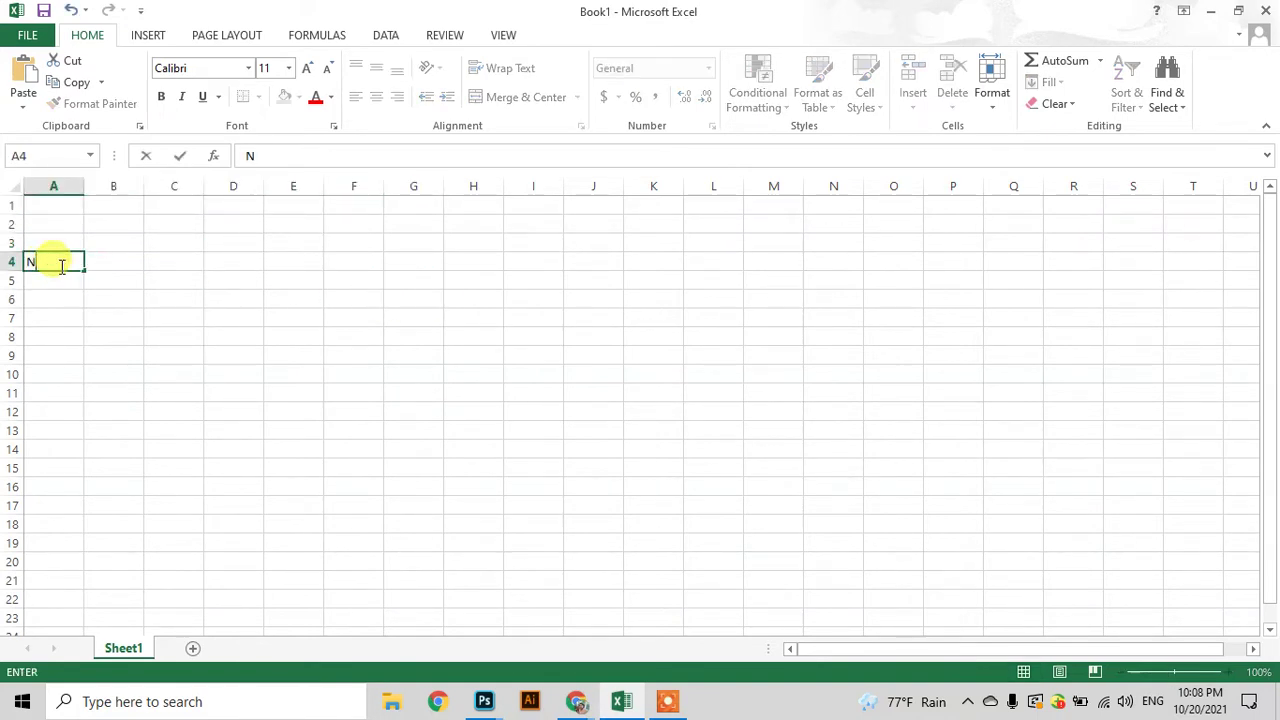
{"action": "key", "text": "Tab"}
{"action": "type", "text": "Name"}
{"action": "key", "text": "Tab"}
{"action": "type", "text": "Sew"}
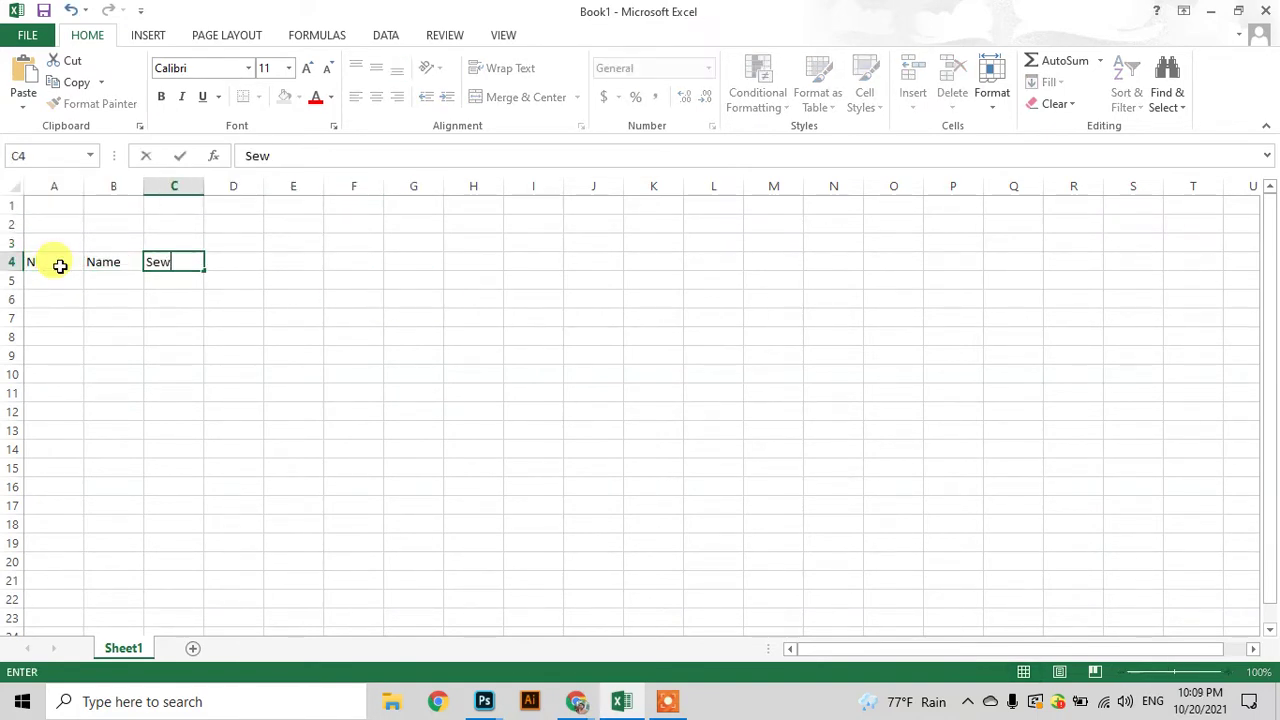
{"action": "key", "text": "Tab"}
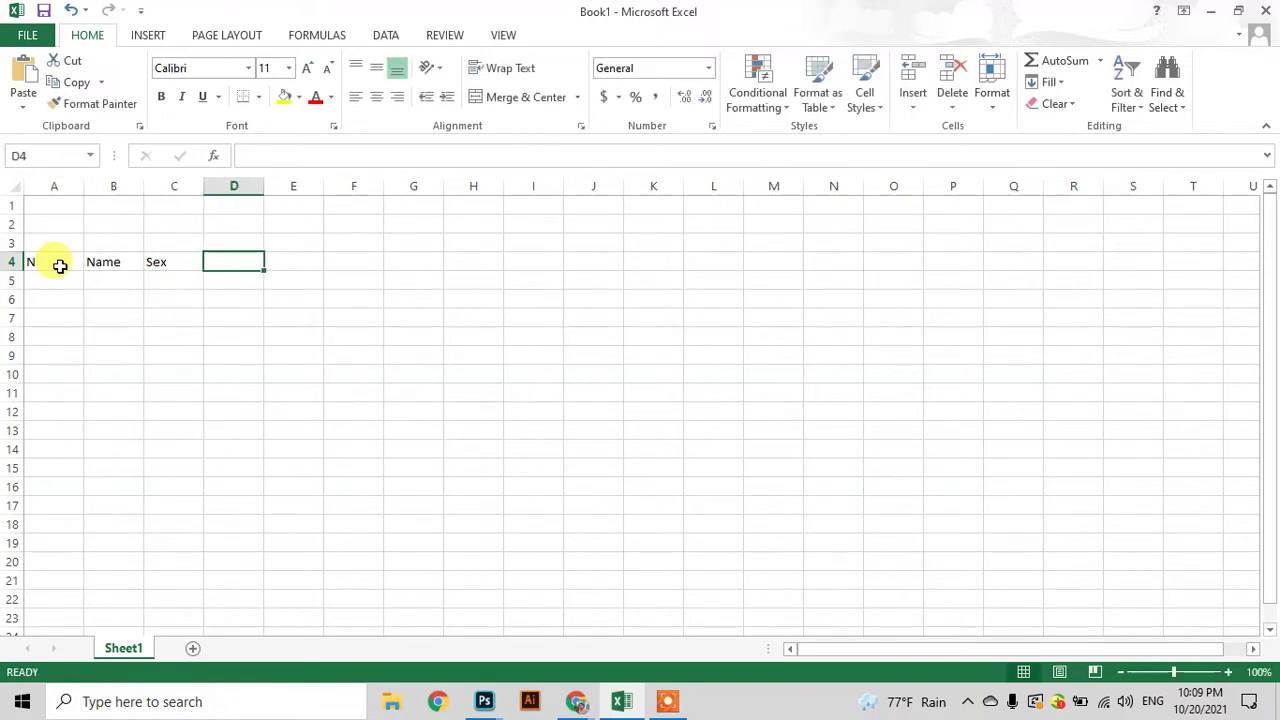
{"action": "type", "text": "Address"}
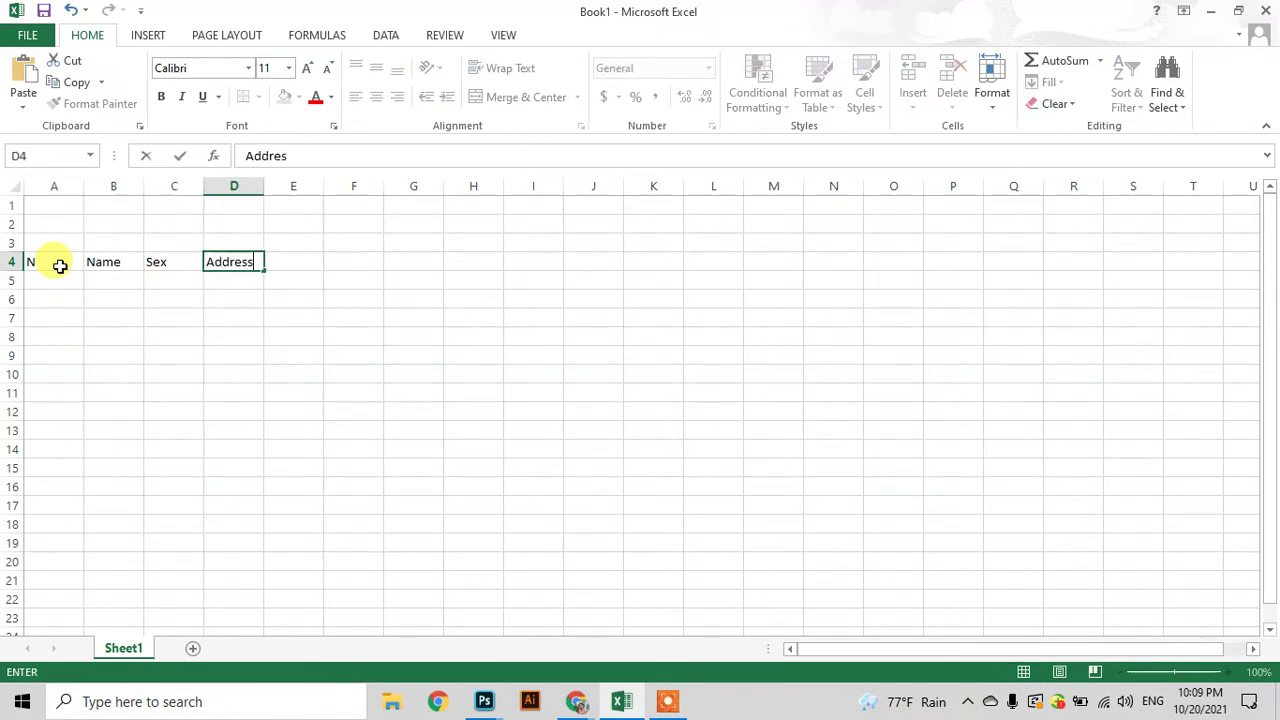
{"action": "key", "text": "Tab"}
{"action": "type", "text": "Pho"}
{"action": "key", "text": "Tab"}
{"action": "type", "text": "E"}
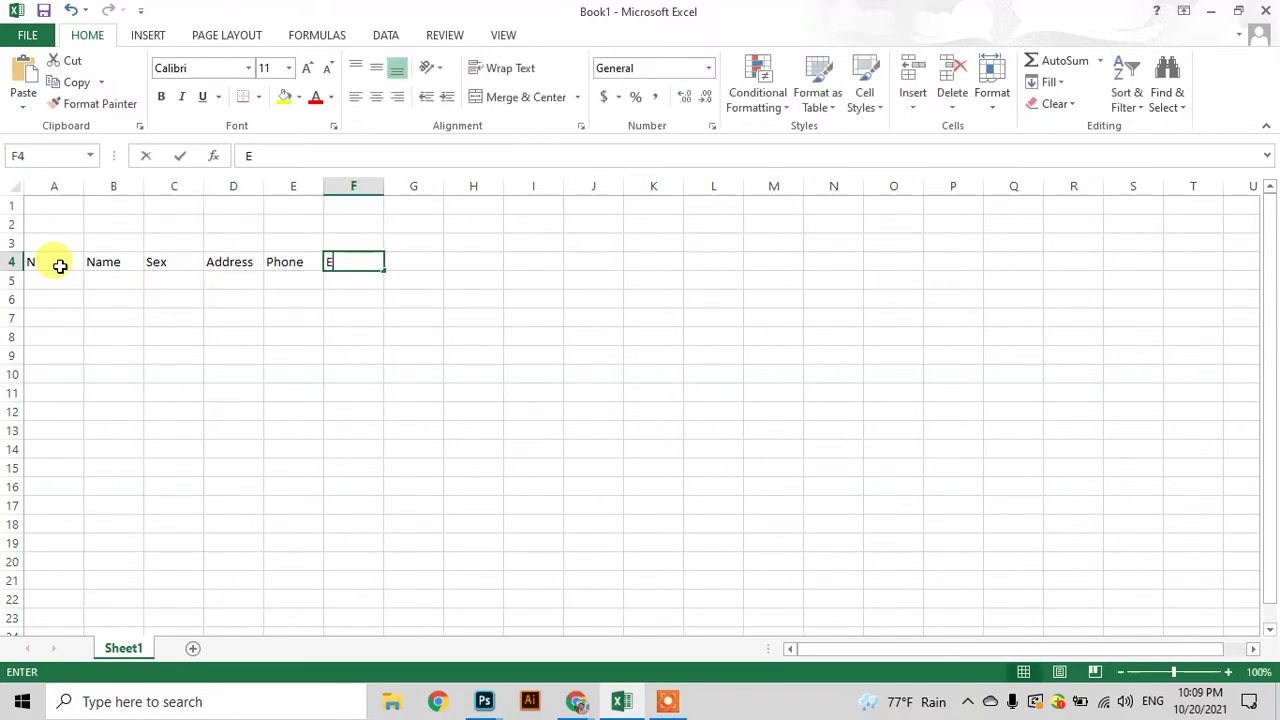
{"action": "type", "text": "mail"}
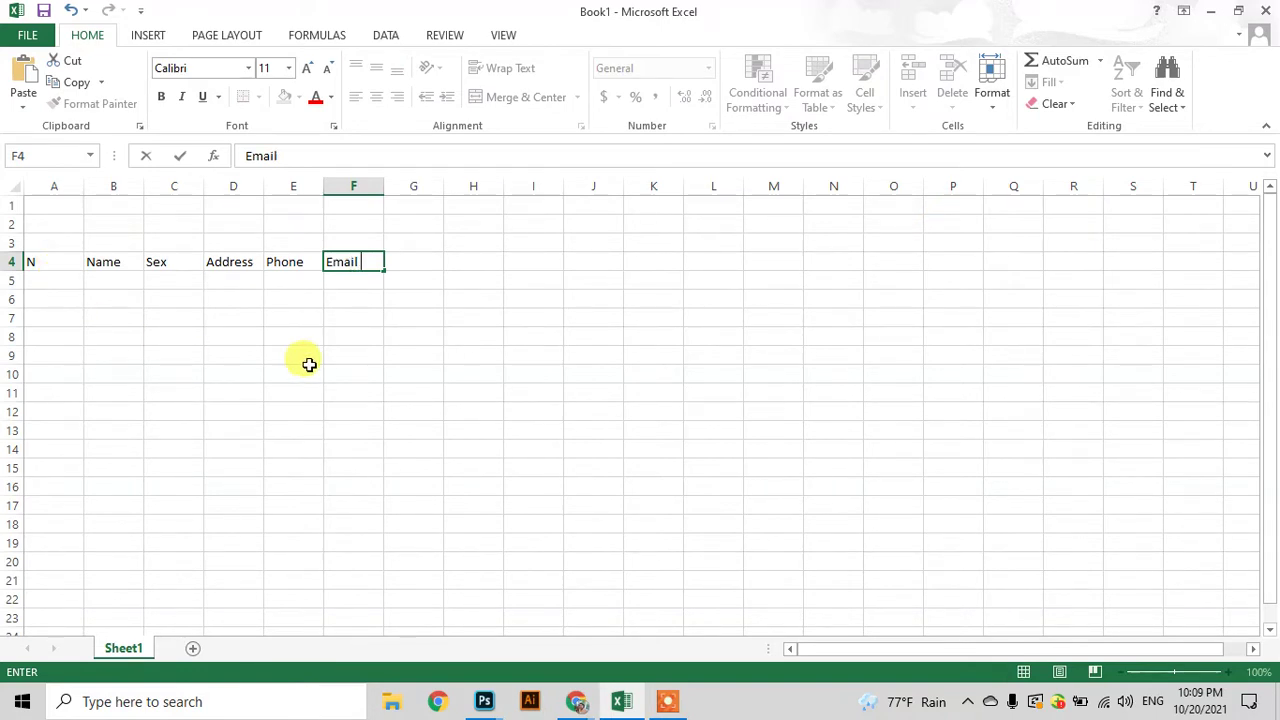
{"action": "left_click", "coordinate": [593, 372]}
- Correct cell A4 so its header reads No
{"action": "left_click", "coordinate": [44, 266]}
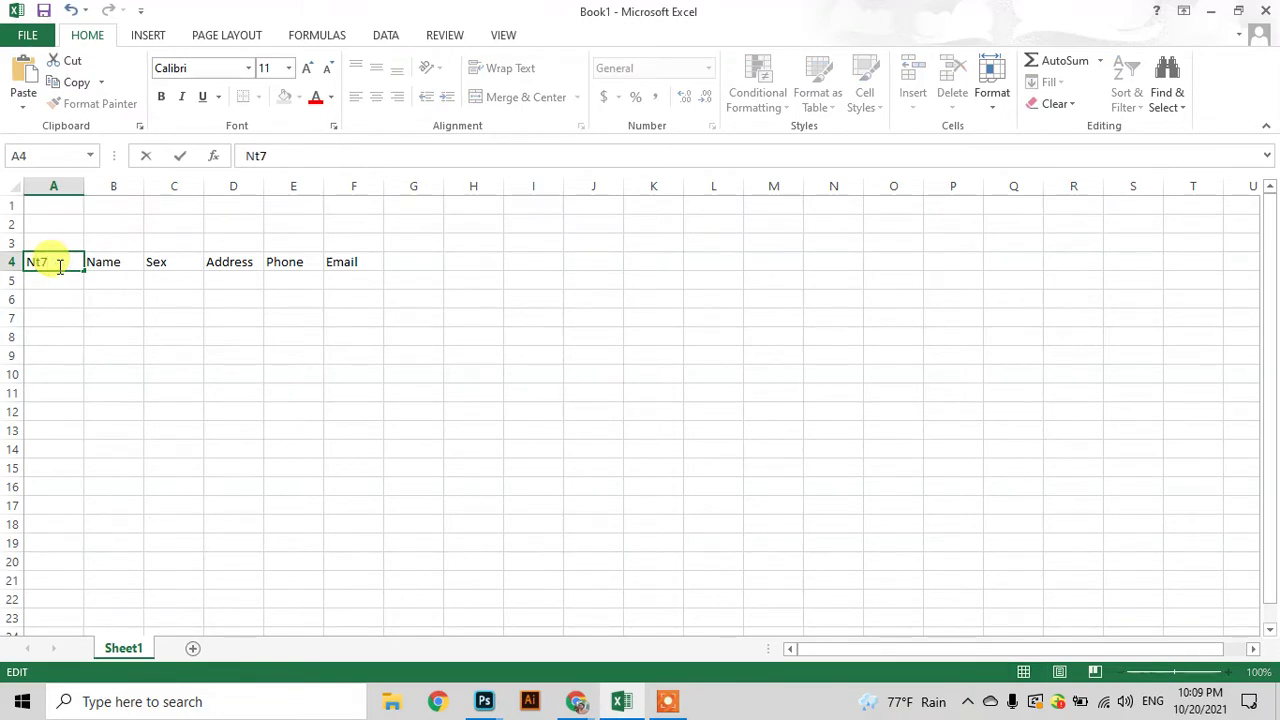
{"action": "key", "text": "alt"}
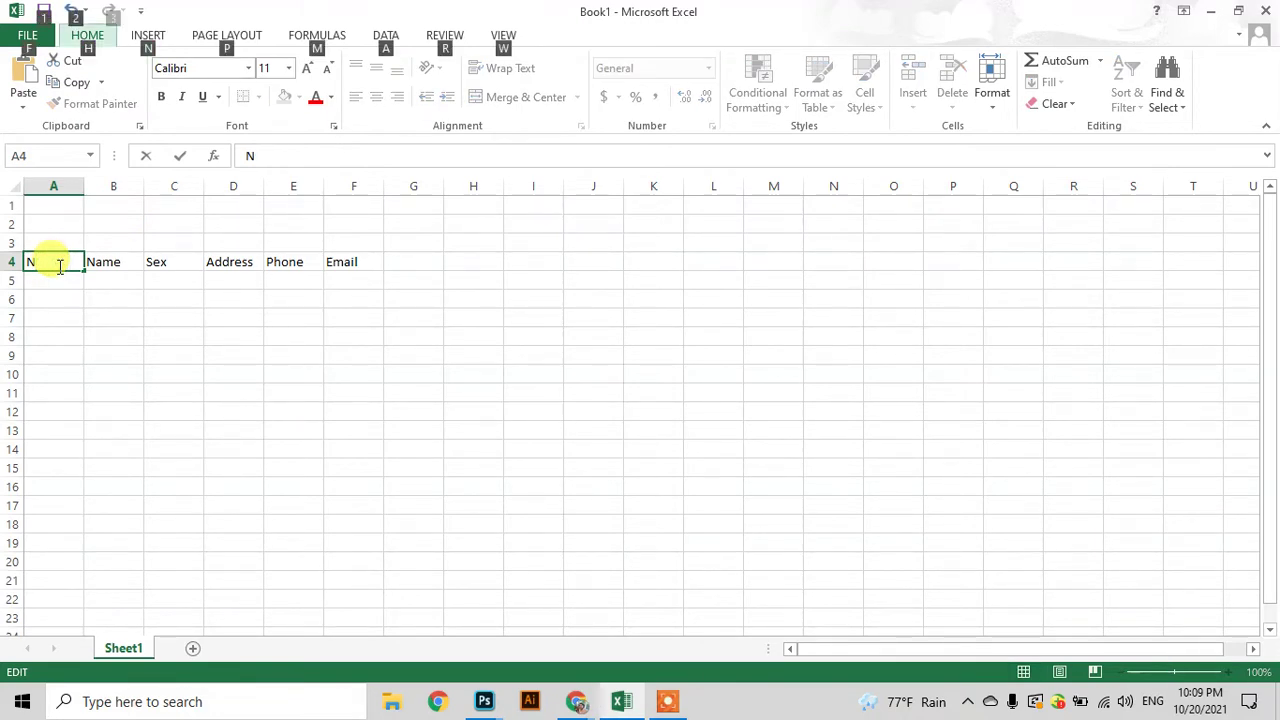
{"action": "left_click", "coordinate": [118, 316]}
{"action": "left_click", "coordinate": [49, 251]}
{"action": "double_click", "coordinate": [55, 262]}
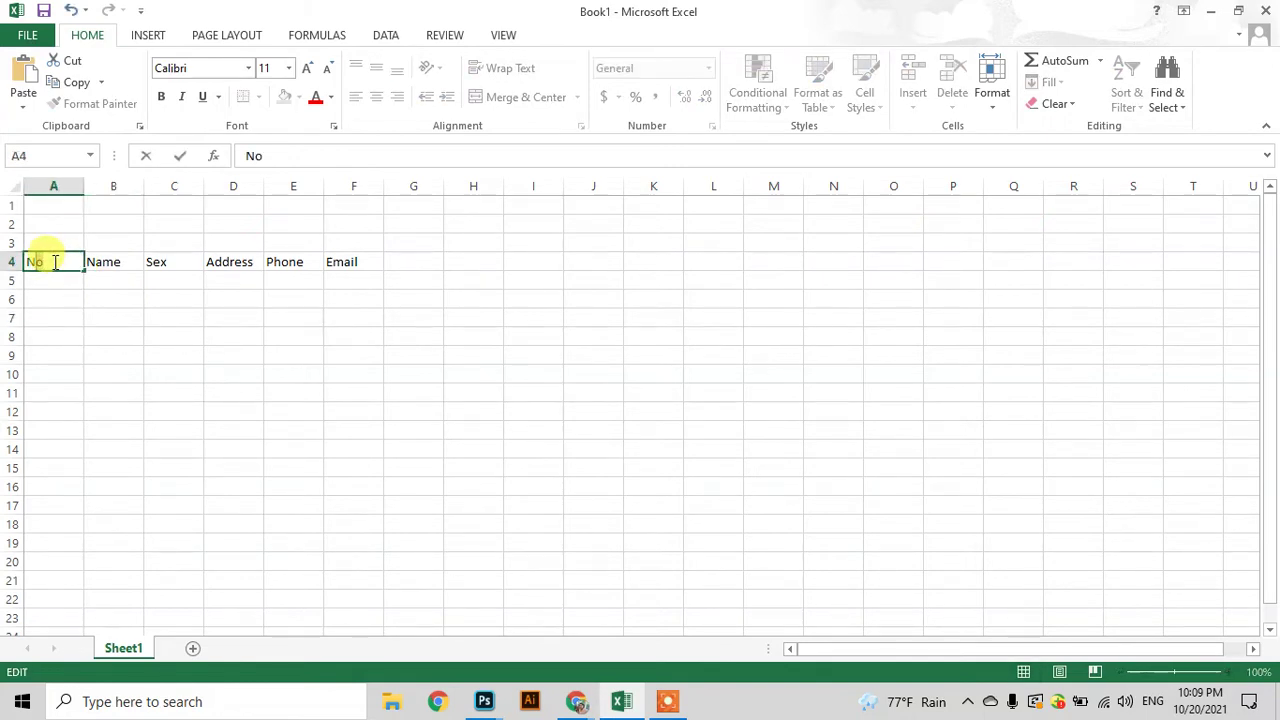
{"action": "left_click", "coordinate": [397, 352]}
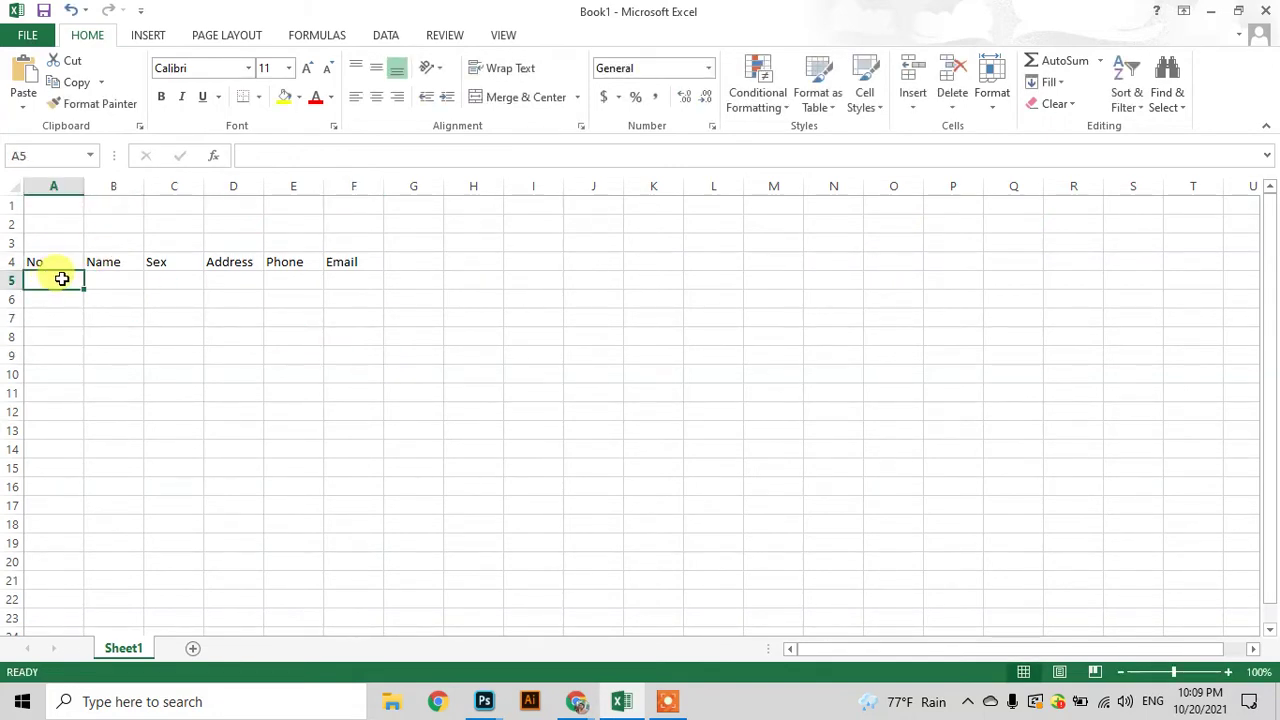
- Apply All Borders to the table range A4:F19
{"action": "mouse_move", "coordinate": [60, 277]}
{"action": "left_mouse_down"}
{"action": "mouse_move", "coordinate": [45, 468]}
{"action": "mouse_move", "coordinate": [346, 520]}
{"action": "mouse_move", "coordinate": [349, 540]}
{"action": "left_mouse_up"}
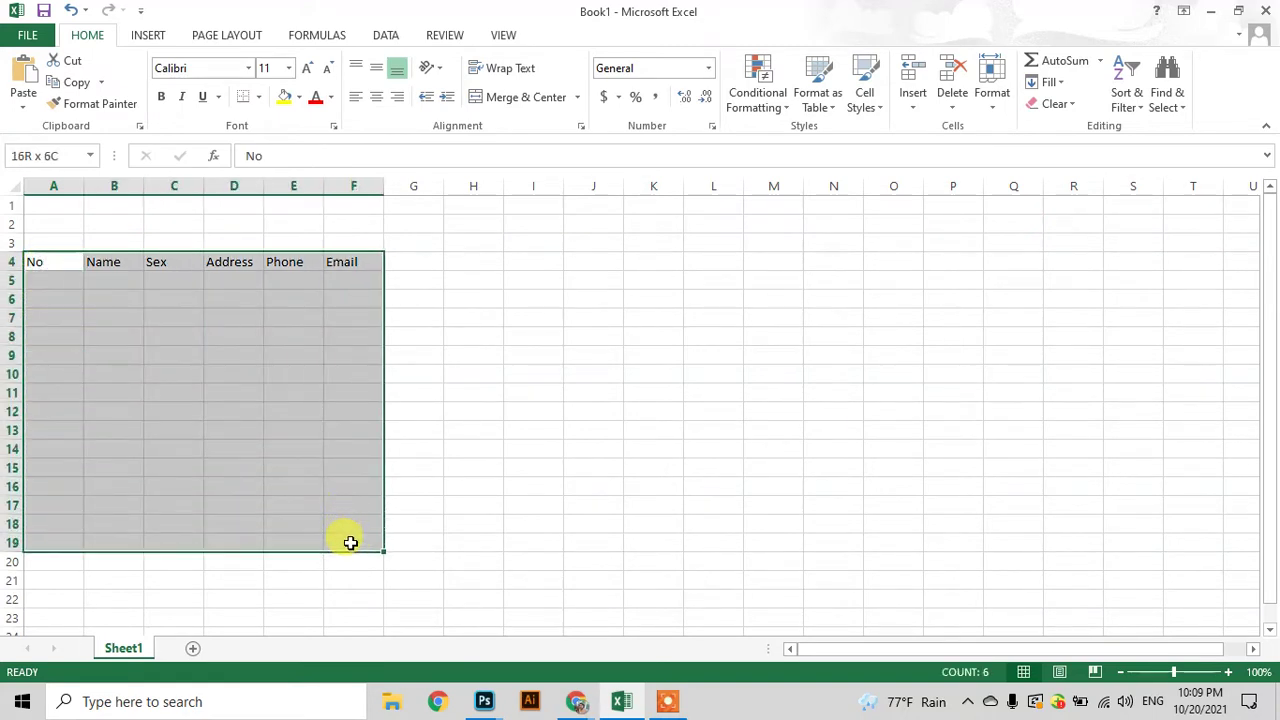
{"action": "left_click", "coordinate": [259, 97]}
{"action": "left_click", "coordinate": [291, 256]}
{"action": "left_click", "coordinate": [642, 413]}
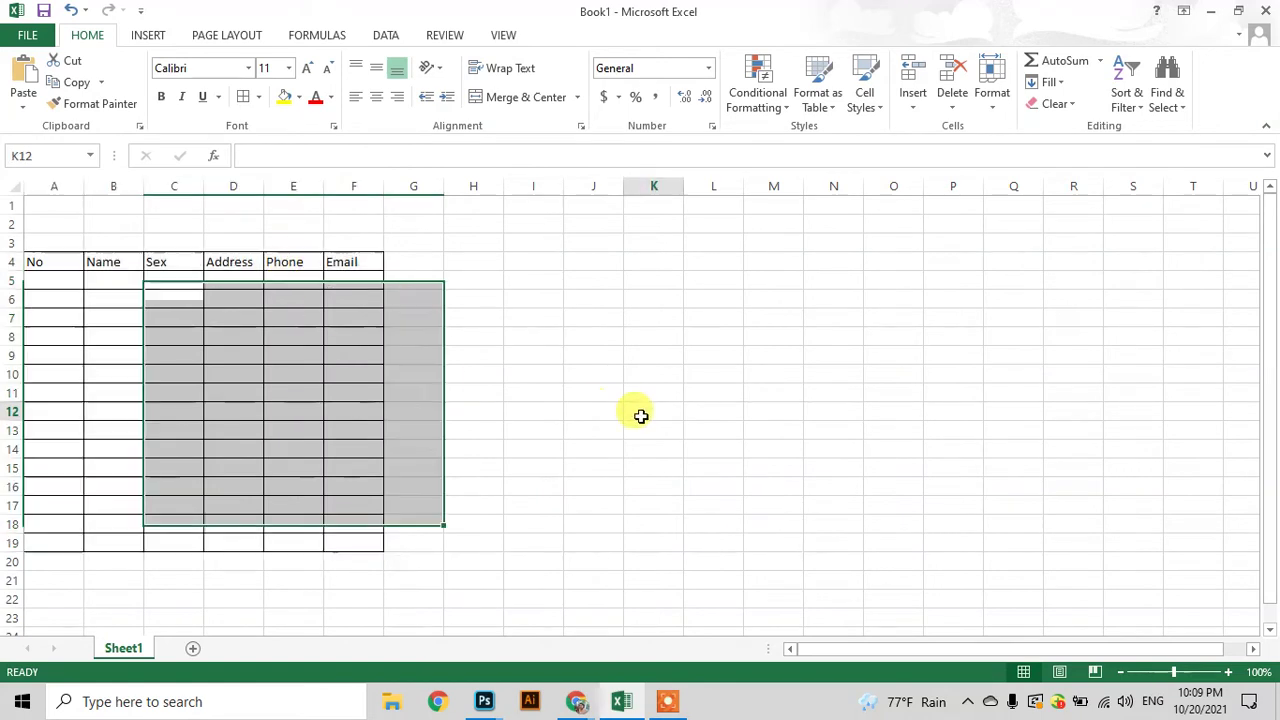
- Make header row 4 taller, with its headers centred horizontally and vertically and bold
{"action": "left_click_drag", "start_coordinate": [12, 271], "coordinate": [367, 266]}
{"action": "left_click", "coordinate": [556, 312]}
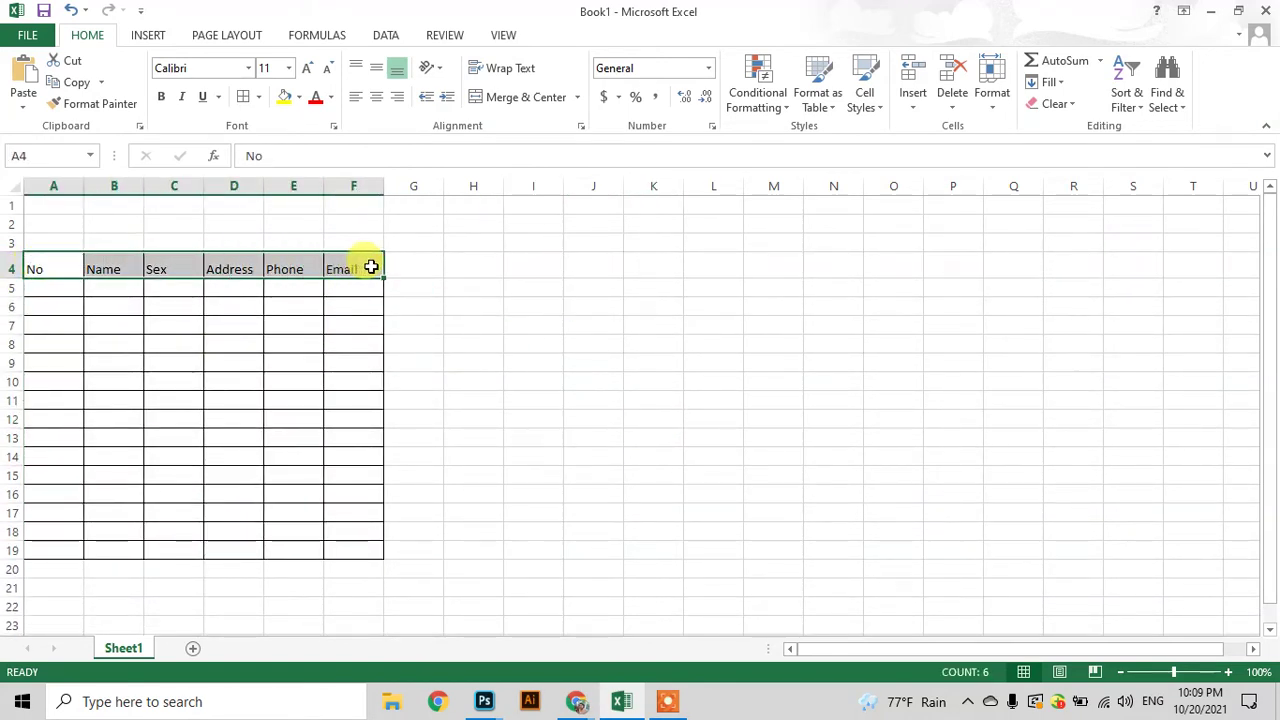
{"action": "left_click", "coordinate": [376, 97]}
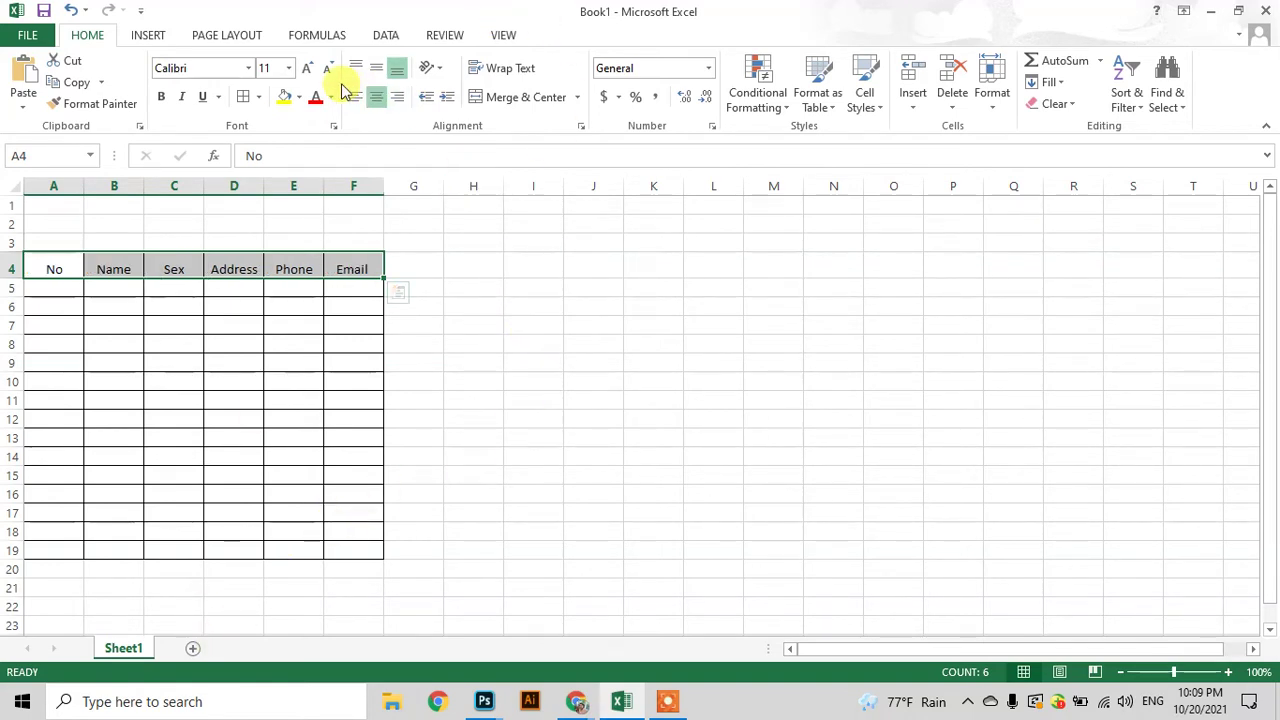
{"action": "left_click", "coordinate": [368, 65]}
{"action": "left_click", "coordinate": [160, 97]}
{"action": "left_click", "coordinate": [597, 322]}
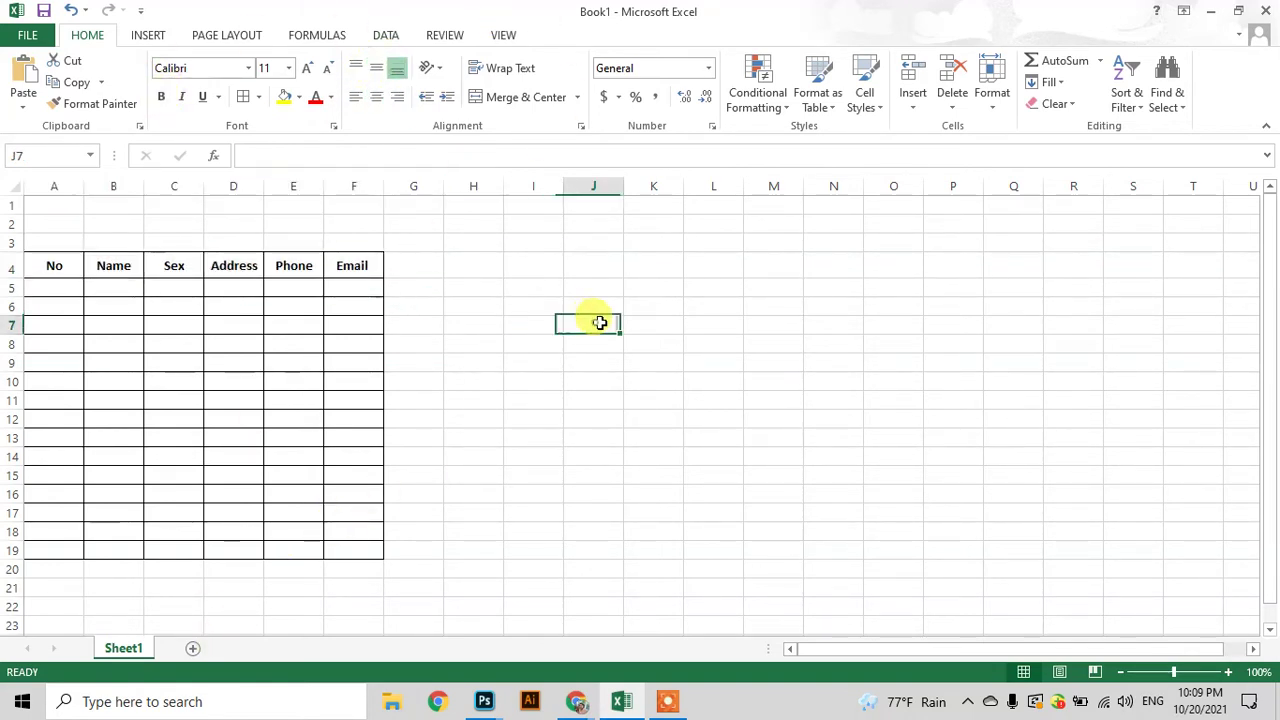
- Merge and centre A1:F3 and type the Student List title into it
{"action": "left_click_drag", "start_coordinate": [46, 204], "coordinate": [368, 240]}
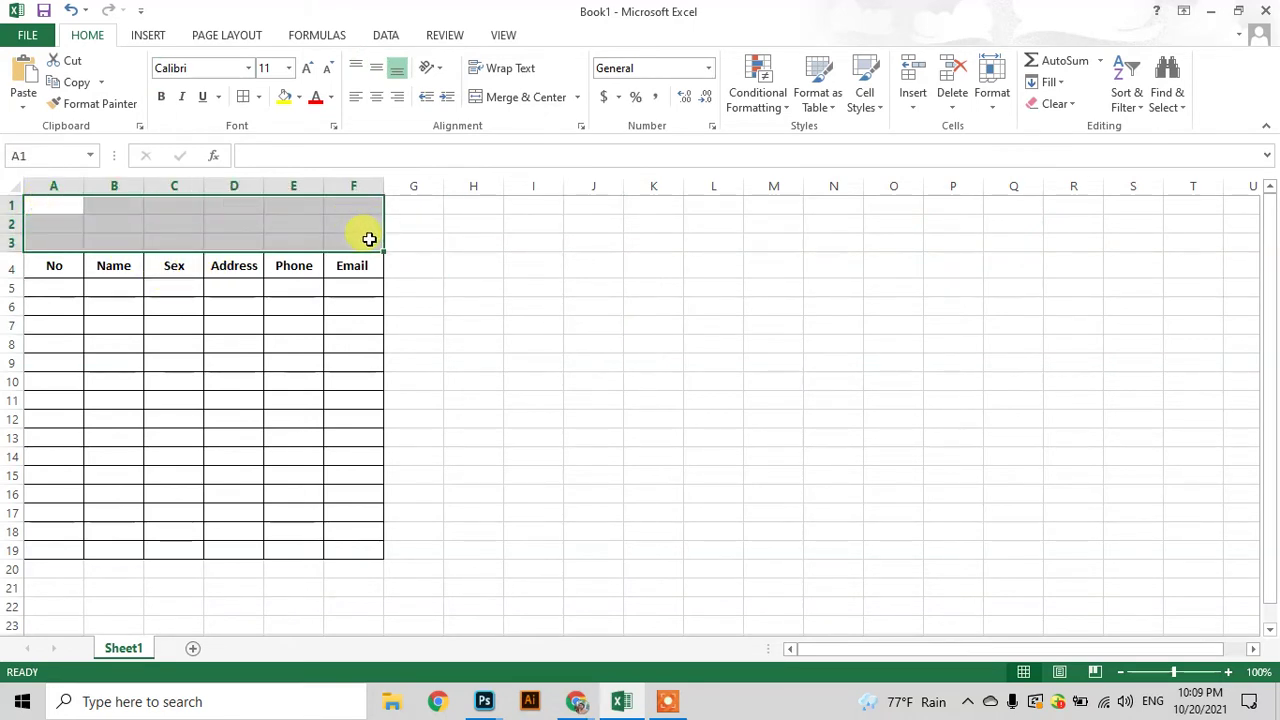
{"action": "left_click", "coordinate": [523, 97]}
{"action": "double_click", "coordinate": [190, 231]}
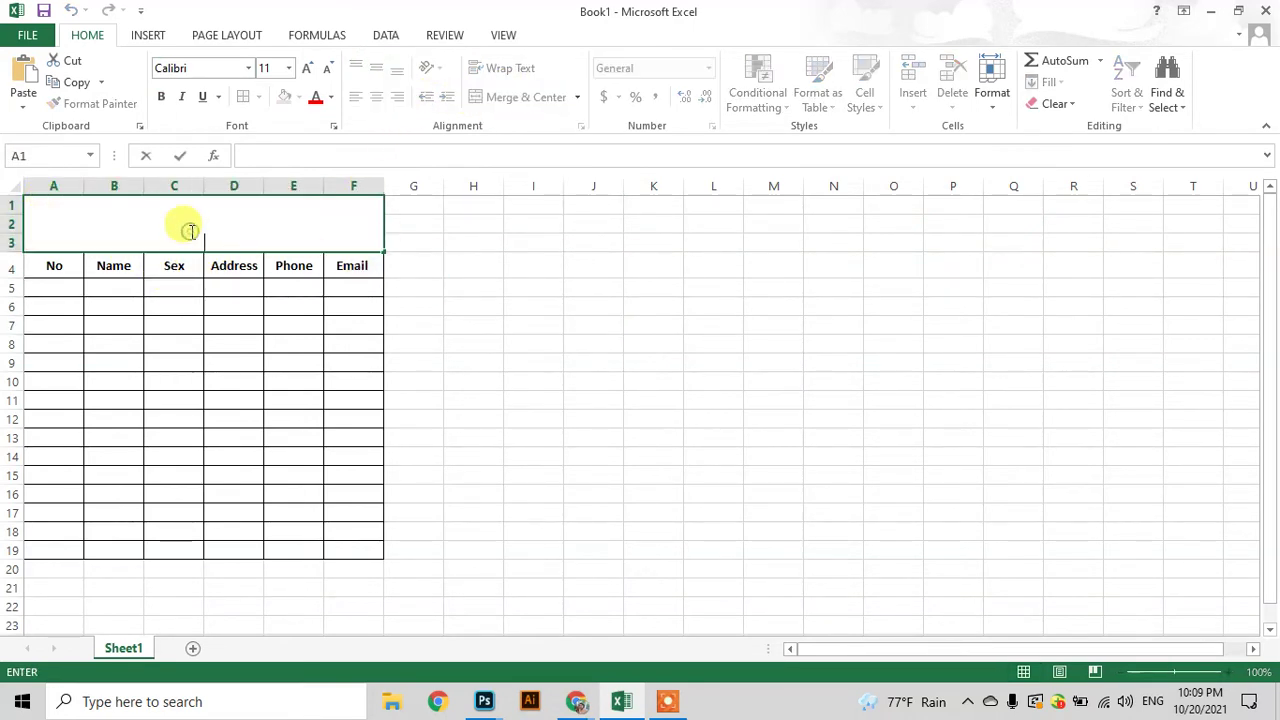
{"action": "type", "text": "Student List"}
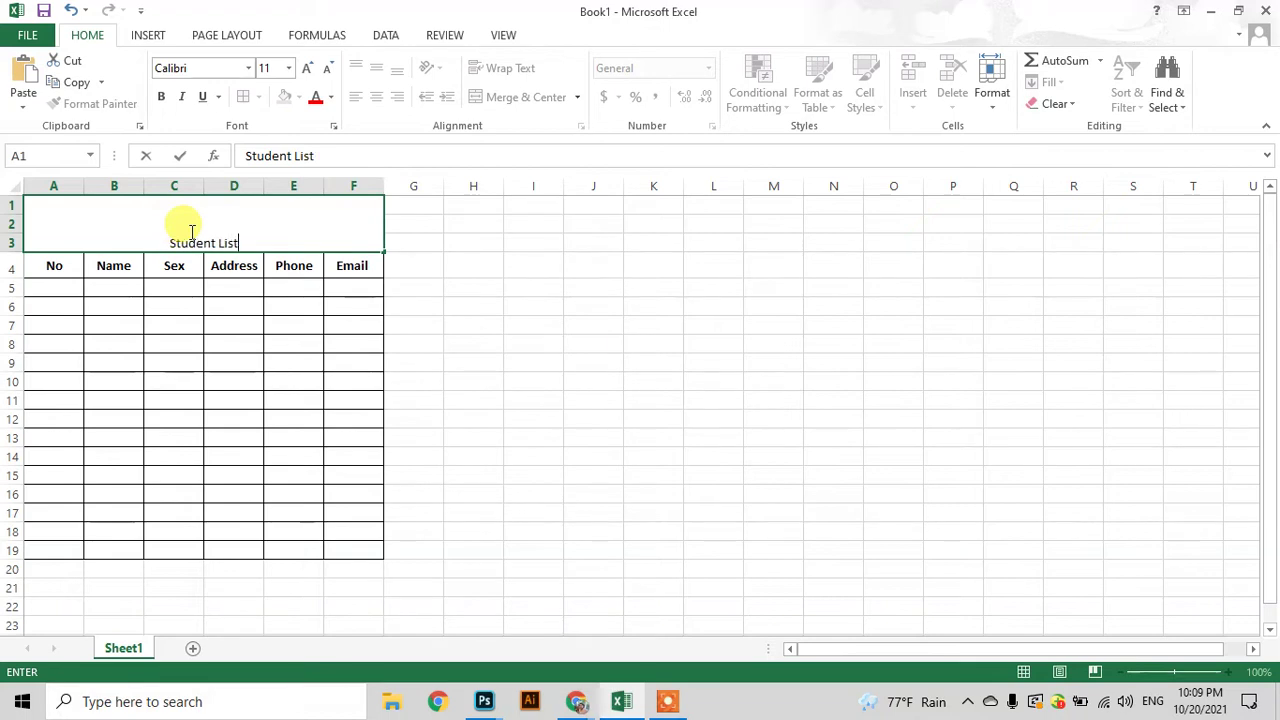
{"action": "left_click", "coordinate": [593, 323]}
- Format the Student List title as middle-aligned, bold and 18 pt
{"action": "left_click", "coordinate": [254, 243]}
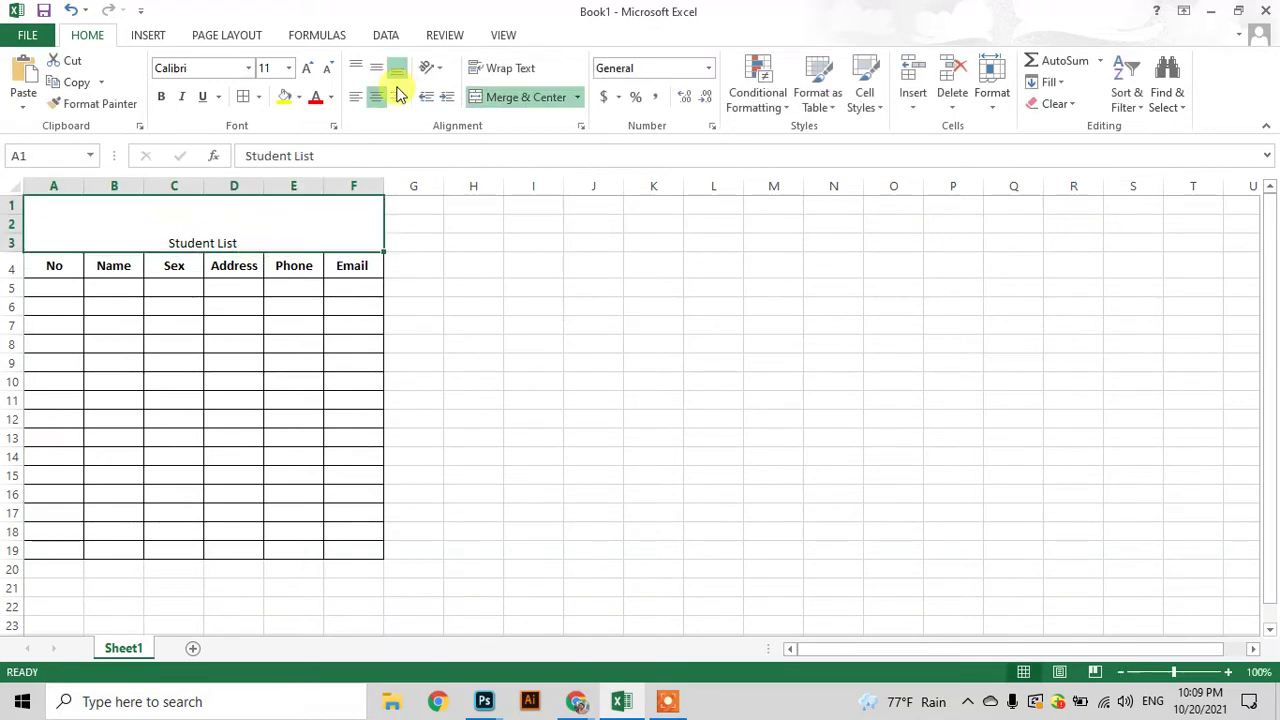
{"action": "left_click", "coordinate": [376, 67]}
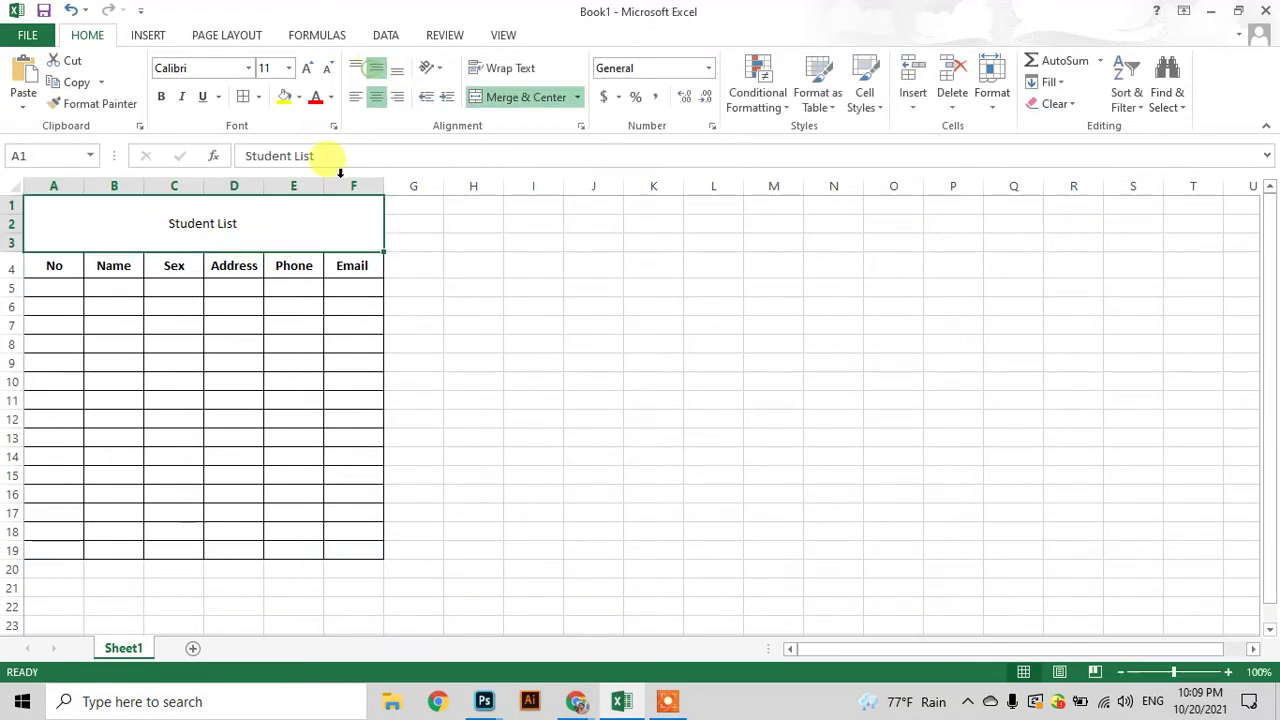
{"action": "left_click", "coordinate": [161, 96]}
{"action": "left_click", "coordinate": [307, 68]}
{"action": "left_click", "coordinate": [307, 68]}
{"action": "left_click", "coordinate": [625, 300]}
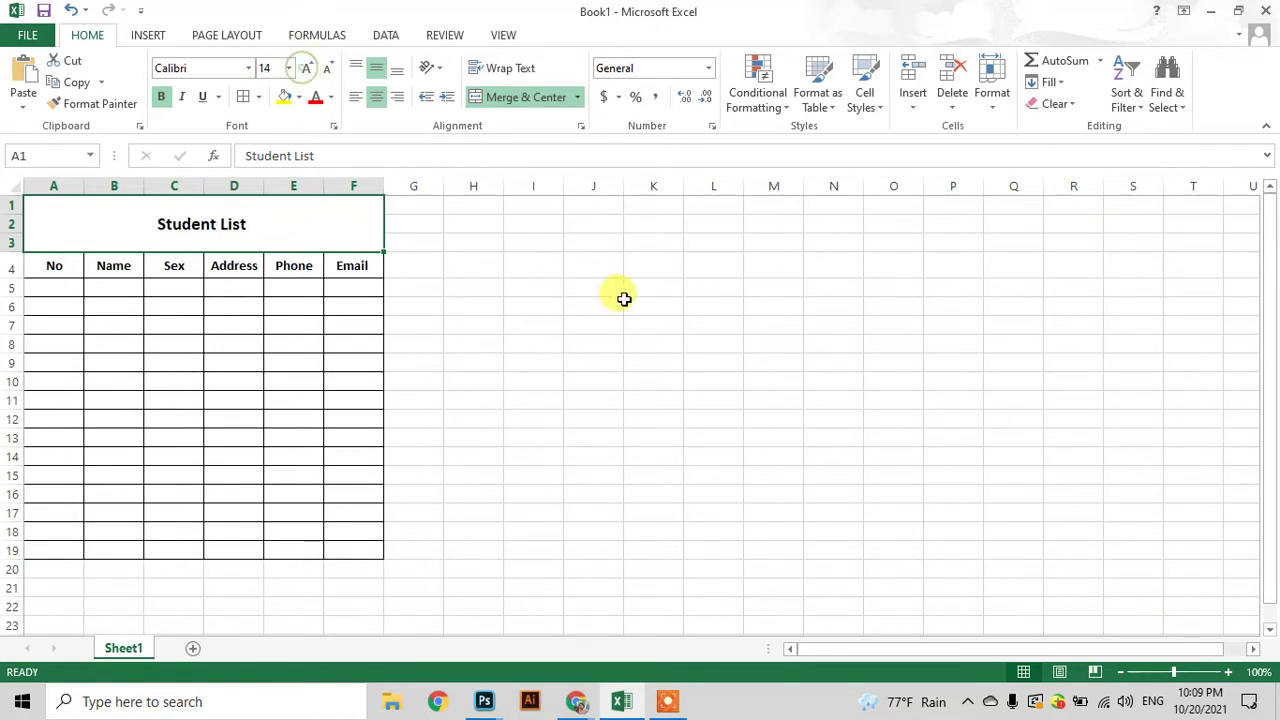
{"action": "left_click", "coordinate": [238, 220]}
{"action": "left_click", "coordinate": [307, 68]}
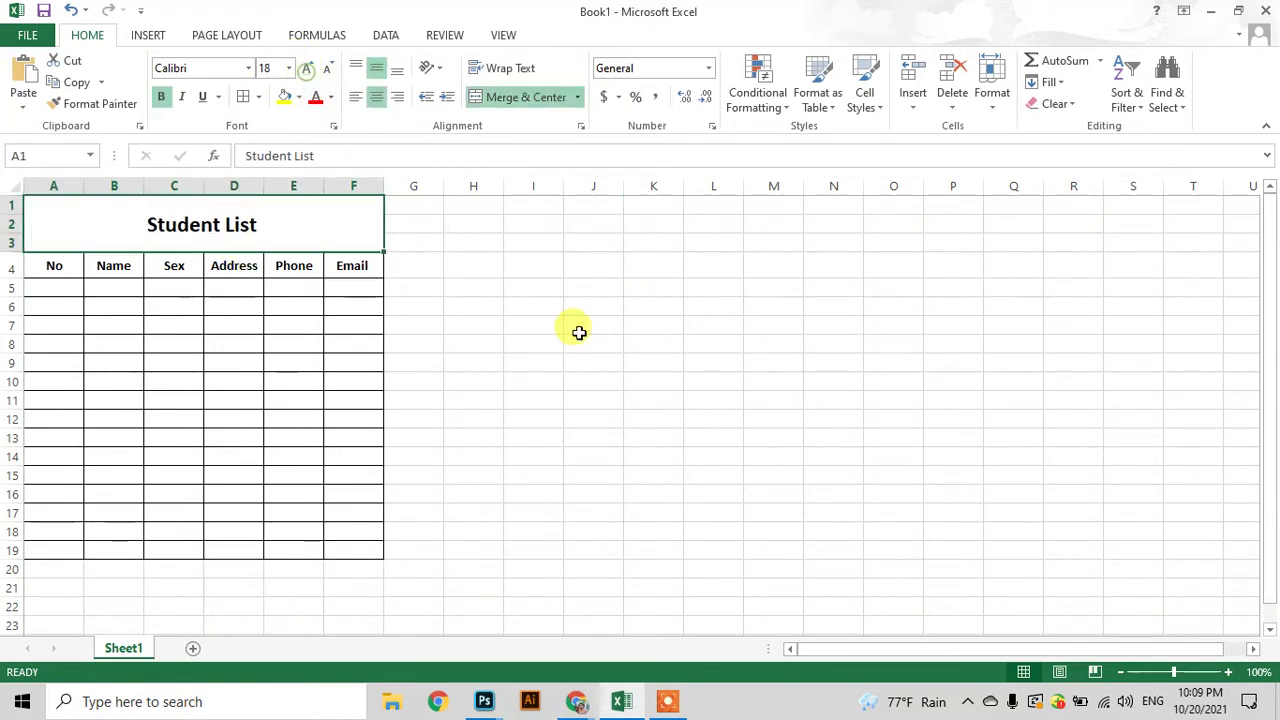
{"action": "left_click", "coordinate": [640, 355]}
{"action": "left_click", "coordinate": [52, 285]}
{"action": "left_click_drag", "start_coordinate": [52, 285], "coordinate": [340, 550]}
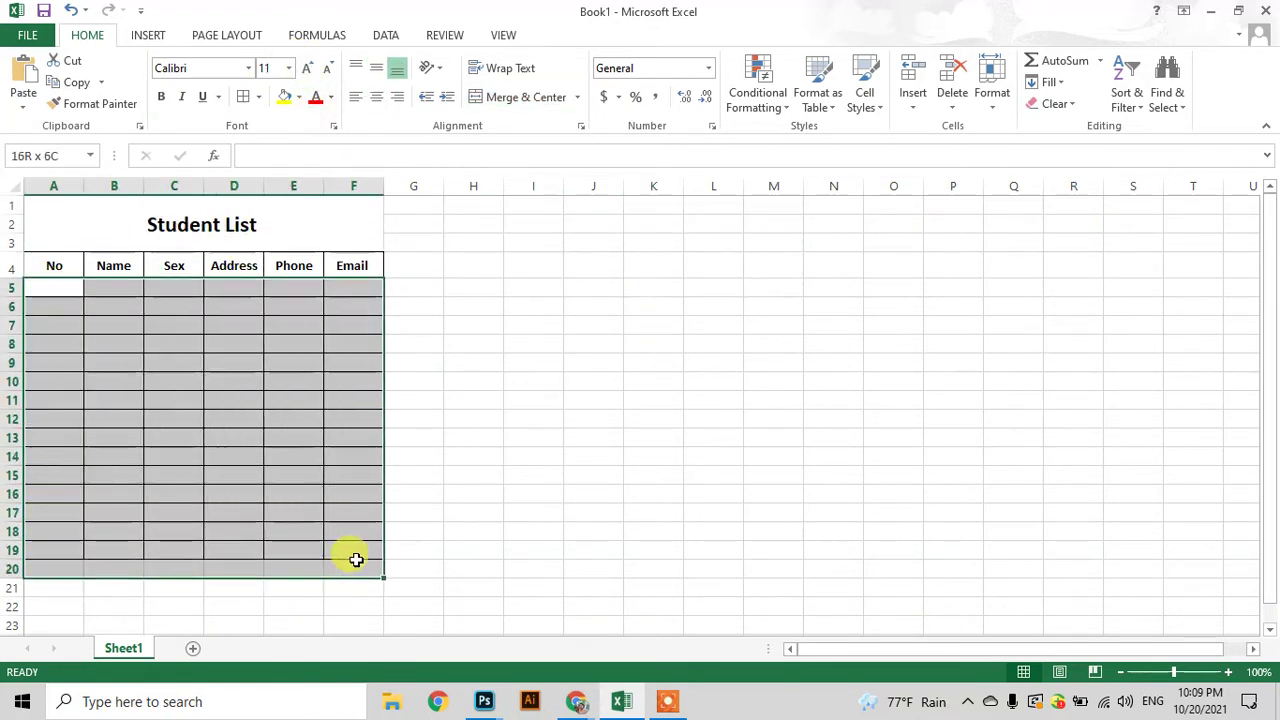
- Number the No column 1 to 15 in A5:A19 using the fill handle
{"action": "left_click", "coordinate": [543, 368]}
{"action": "mouse_move", "coordinate": [60, 287]}
{"action": "left_mouse_down"}
{"action": "mouse_move", "coordinate": [40, 309]}
{"action": "mouse_move", "coordinate": [60, 285]}
{"action": "left_mouse_up"}
{"action": "type", "text": "1"}
{"action": "key", "text": "Return"}
{"action": "type", "text": "2"}
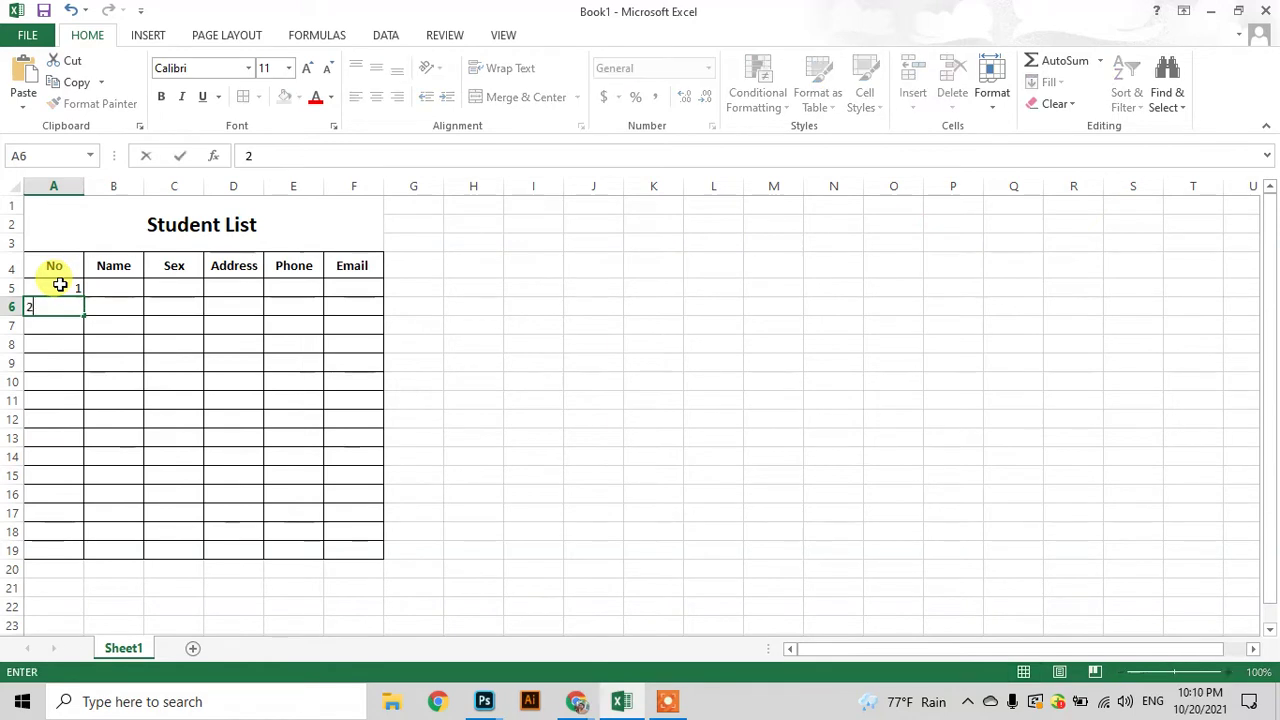
{"action": "left_click", "coordinate": [594, 432]}
{"action": "left_click_drag", "start_coordinate": [58, 287], "coordinate": [63, 553]}
{"action": "left_click", "coordinate": [688, 396]}
- Centre the contents of column A
{"action": "left_click", "coordinate": [49, 186]}
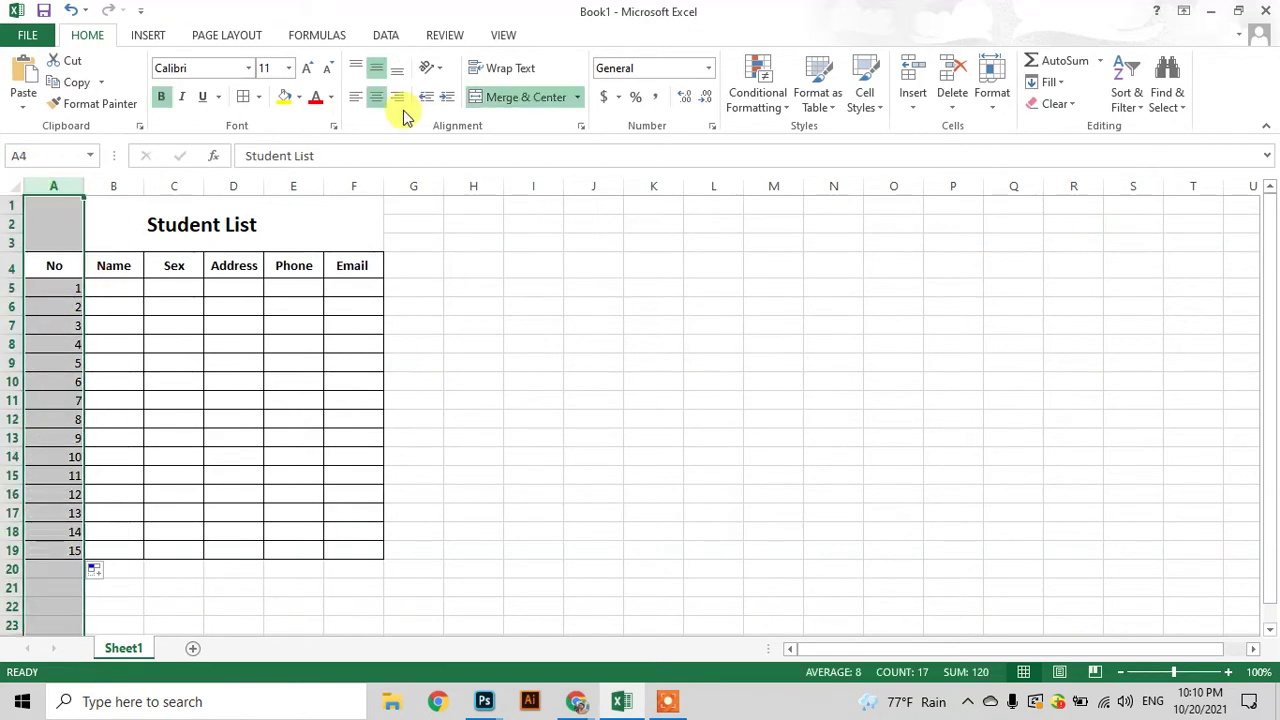
{"action": "left_click", "coordinate": [376, 97]}
{"action": "left_click", "coordinate": [376, 97]}
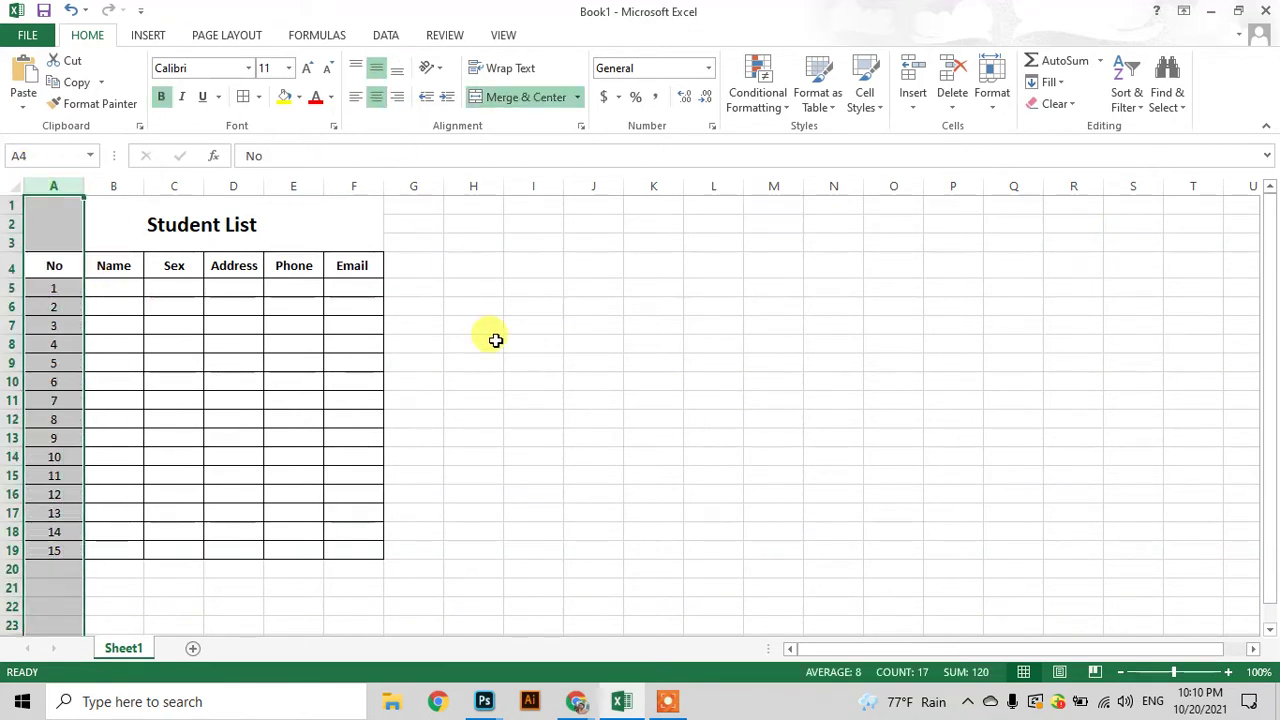
{"action": "left_click", "coordinate": [490, 342]}
- Widen the Name, Sex, Address, Phone and Email columns, then start saving the workbook
{"action": "left_click_drag", "start_coordinate": [145, 183], "coordinate": [464, 184]}
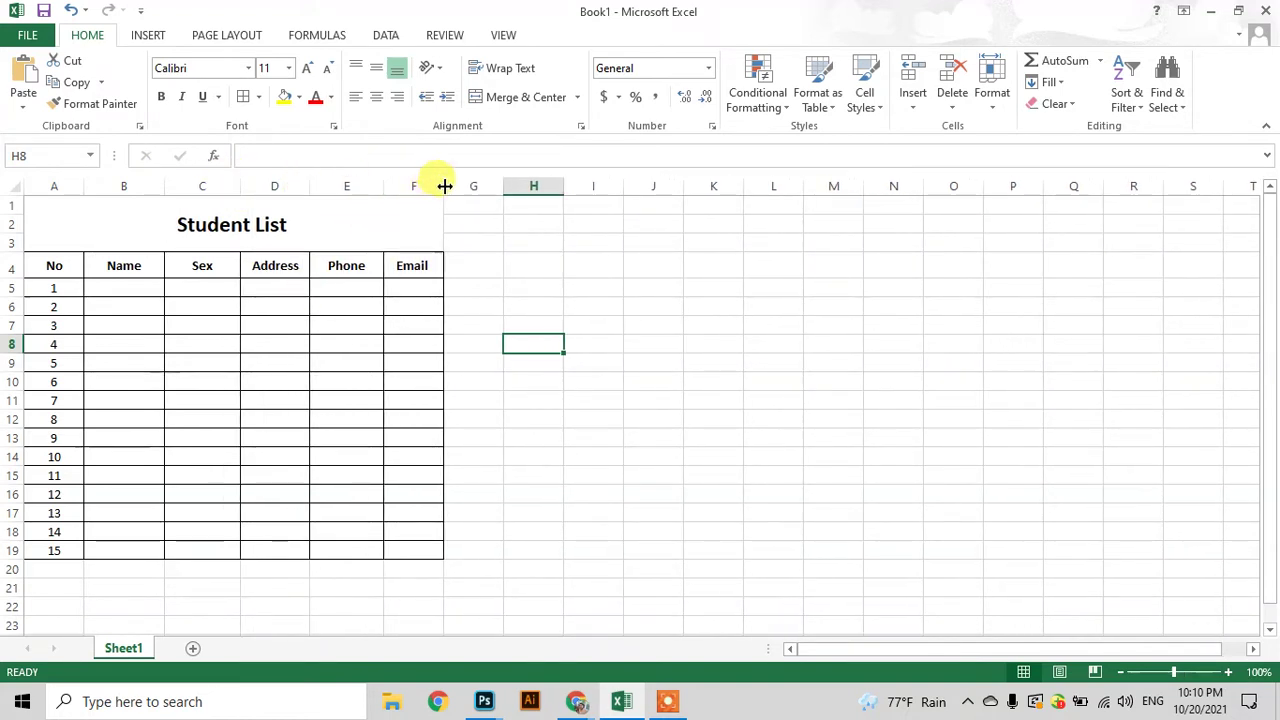
{"action": "left_click", "coordinate": [750, 397]}
{"action": "left_click", "coordinate": [674, 437]}
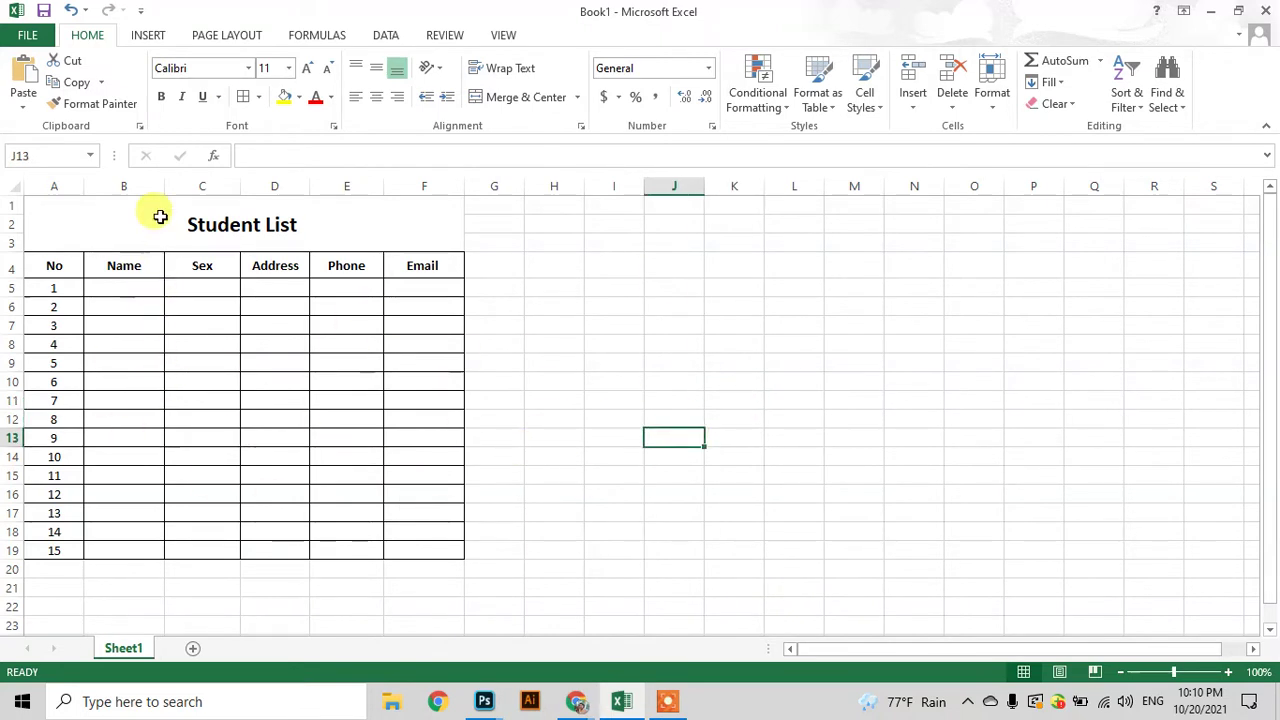
{"action": "left_click_drag", "start_coordinate": [164, 184], "coordinate": [478, 184]}
{"action": "left_click_drag", "start_coordinate": [537, 186], "coordinate": [588, 186]}
{"action": "left_click", "coordinate": [669, 288]}
{"action": "left_click", "coordinate": [675, 320]}
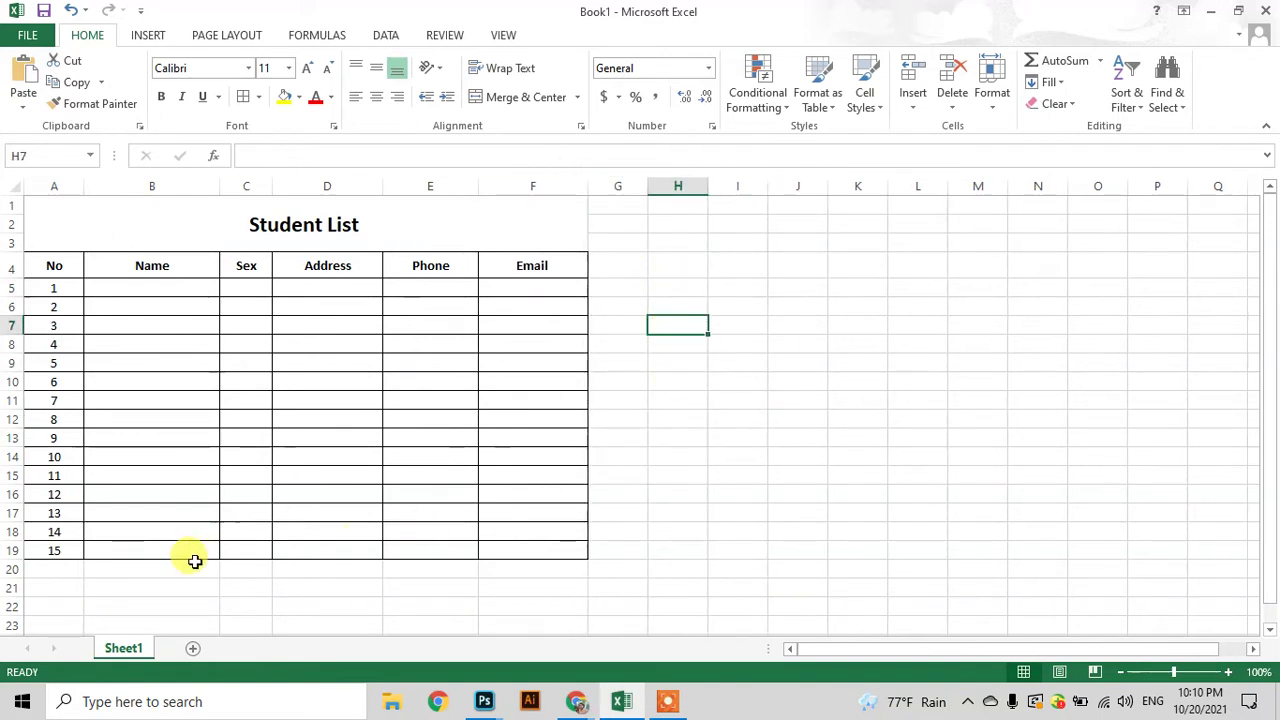
{"action": "left_click", "coordinate": [816, 343]}
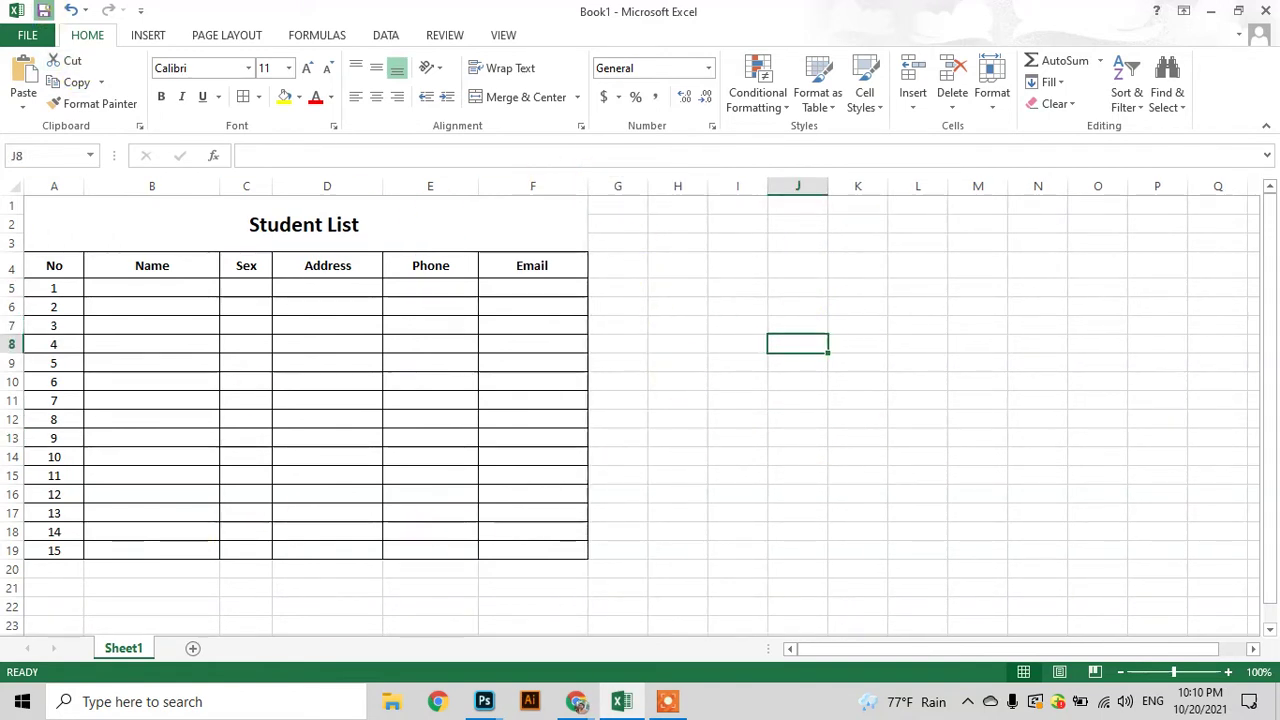
{"action": "left_click", "coordinate": [43, 11]}
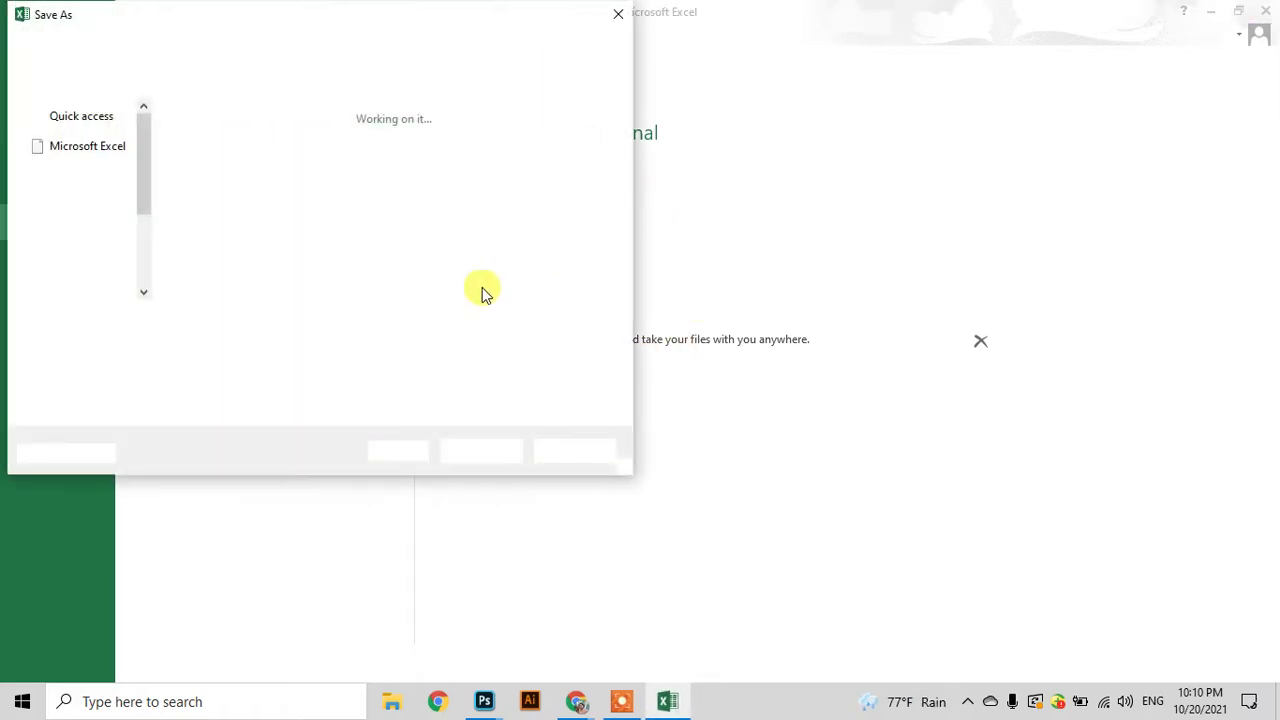
- In Save As, browse This computer to Local Disk (D:)
{"action": "left_click", "coordinate": [612, 14]}
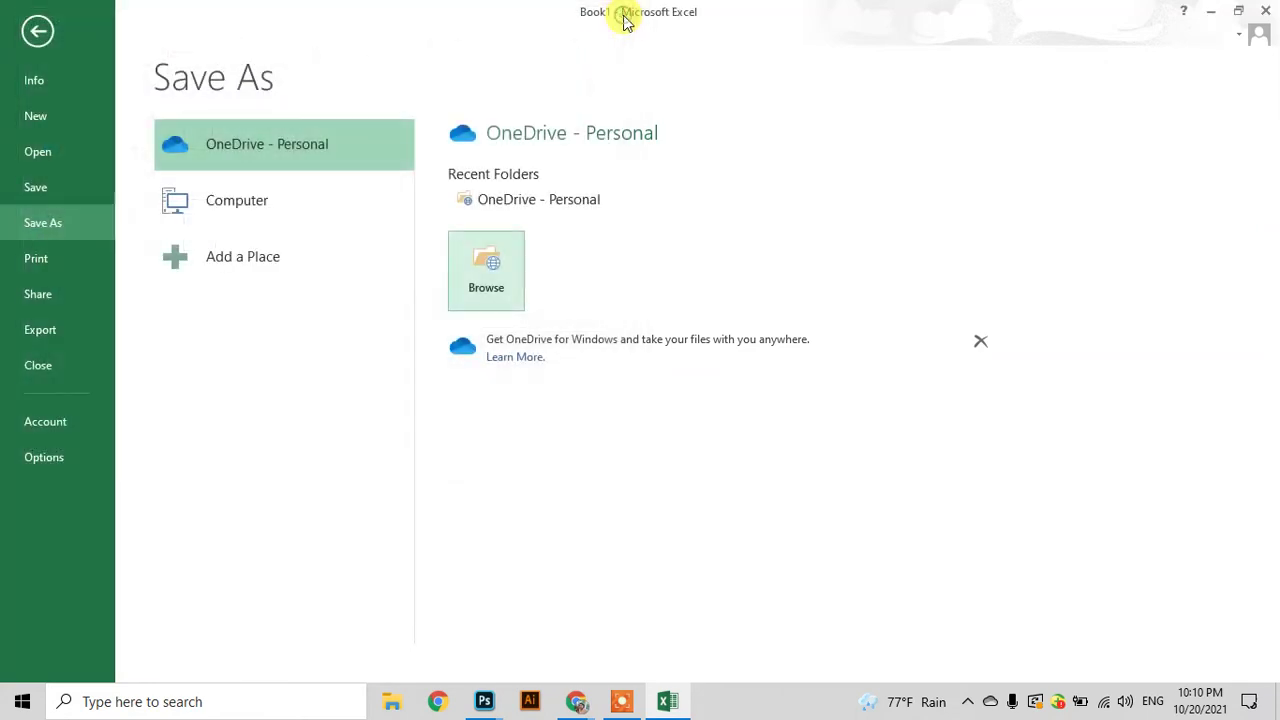
{"action": "left_click", "coordinate": [245, 206]}
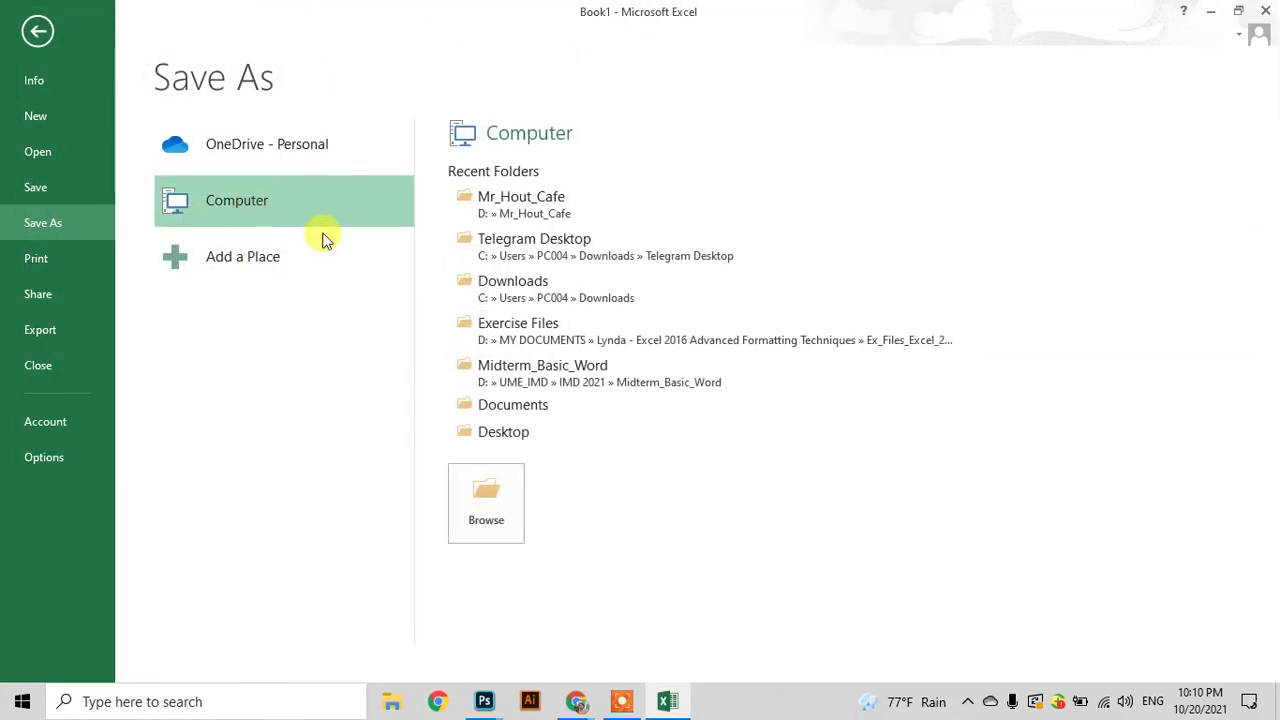
{"action": "left_click", "coordinate": [491, 508]}
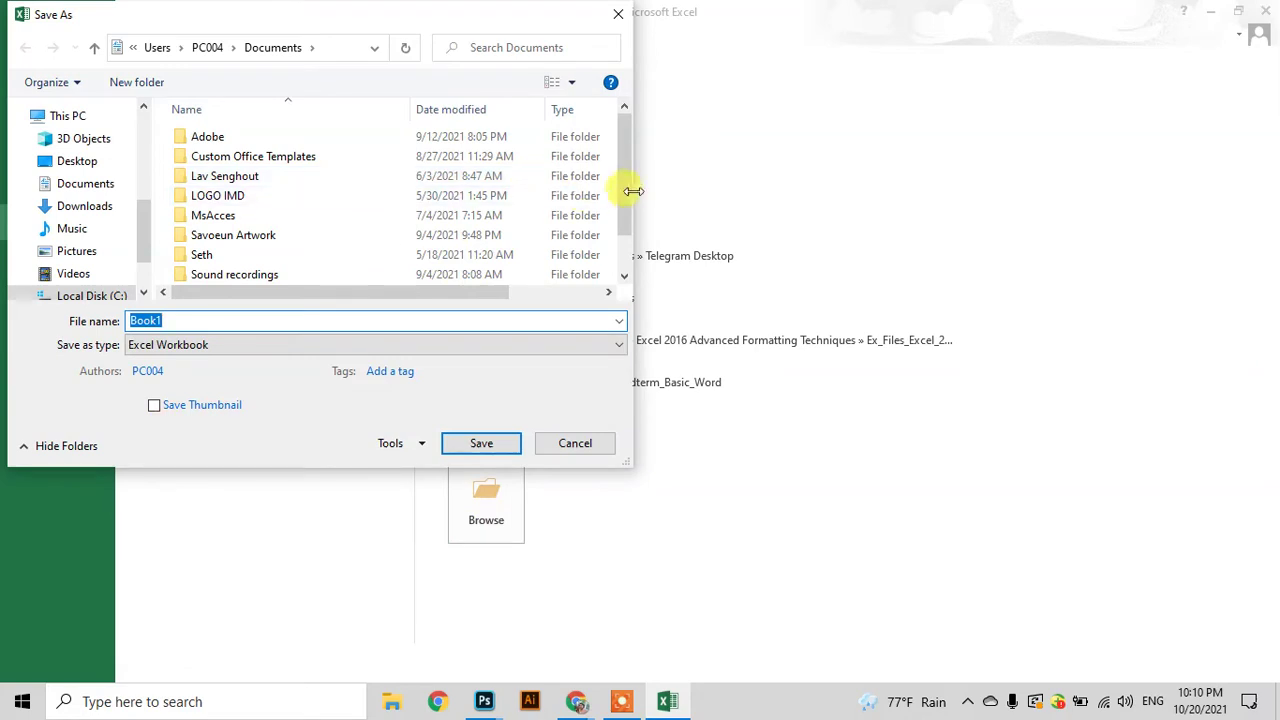
{"action": "left_click_drag", "start_coordinate": [624, 191], "coordinate": [623, 266]}
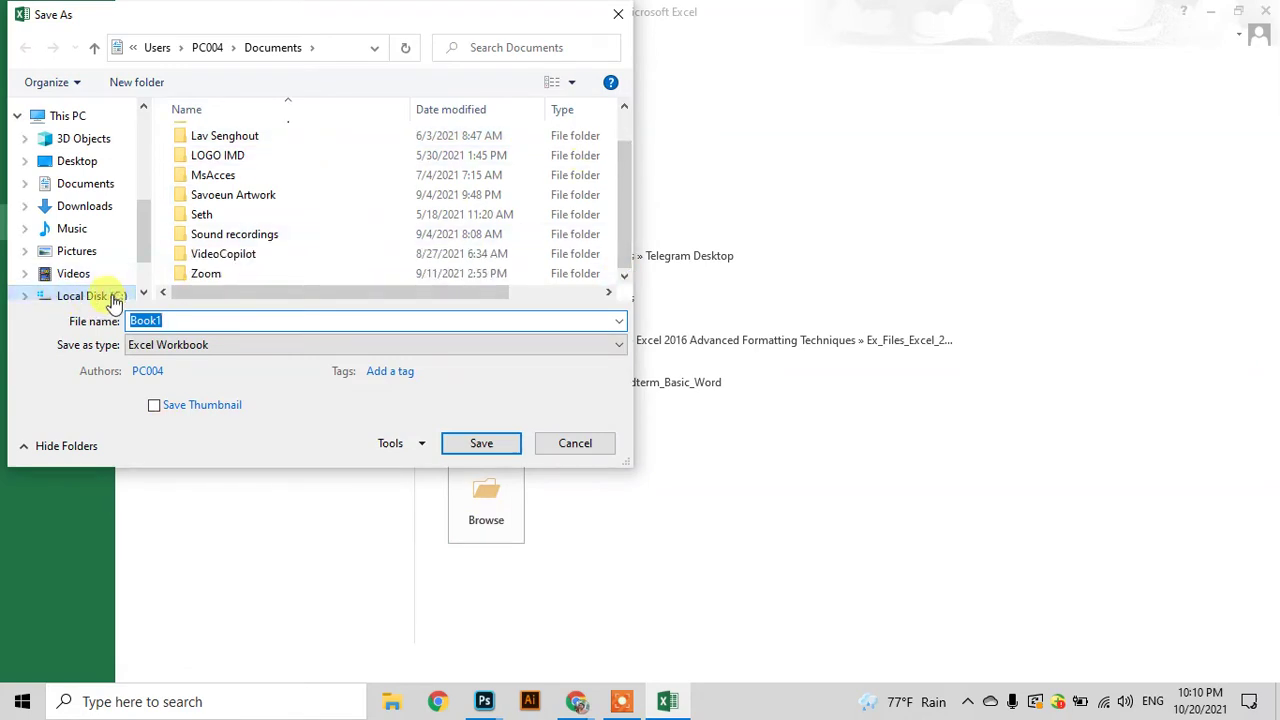
{"action": "left_click_drag", "start_coordinate": [140, 251], "coordinate": [143, 276]}
{"action": "left_click", "coordinate": [97, 249]}
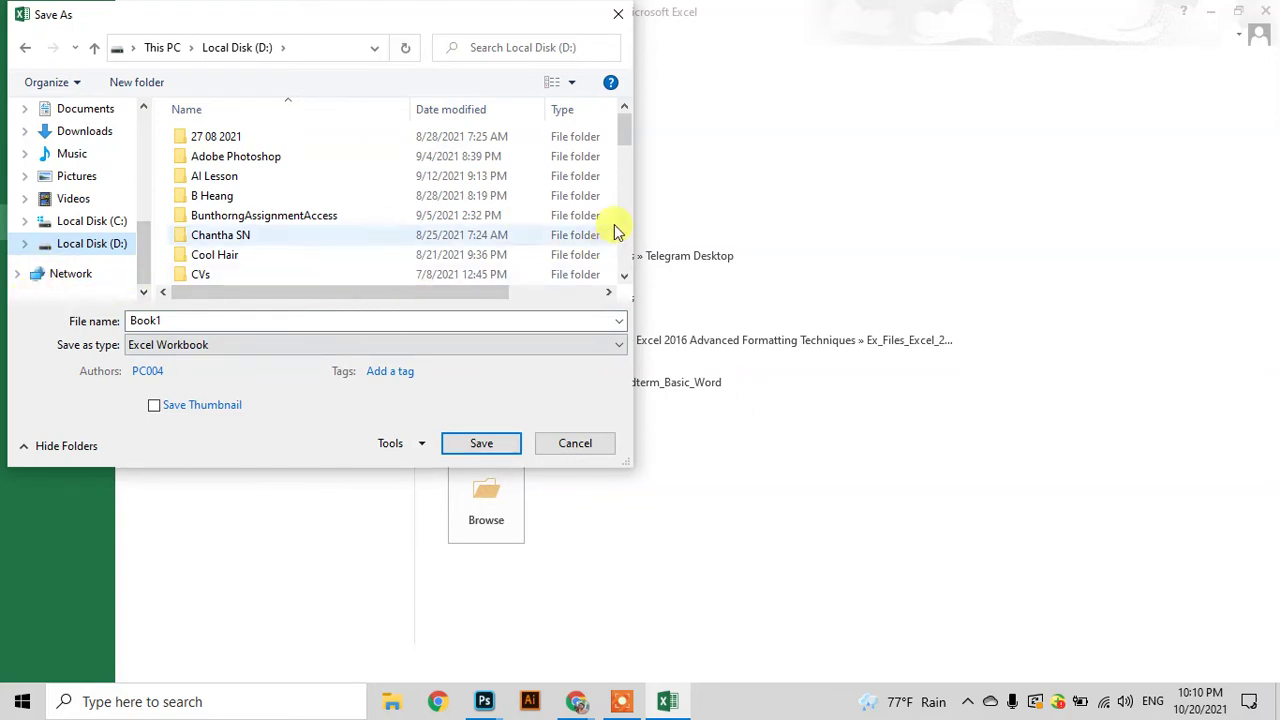
- Create a folder named My Videos on Youtube on D: and save the workbook there
{"action": "left_click", "coordinate": [136, 86]}
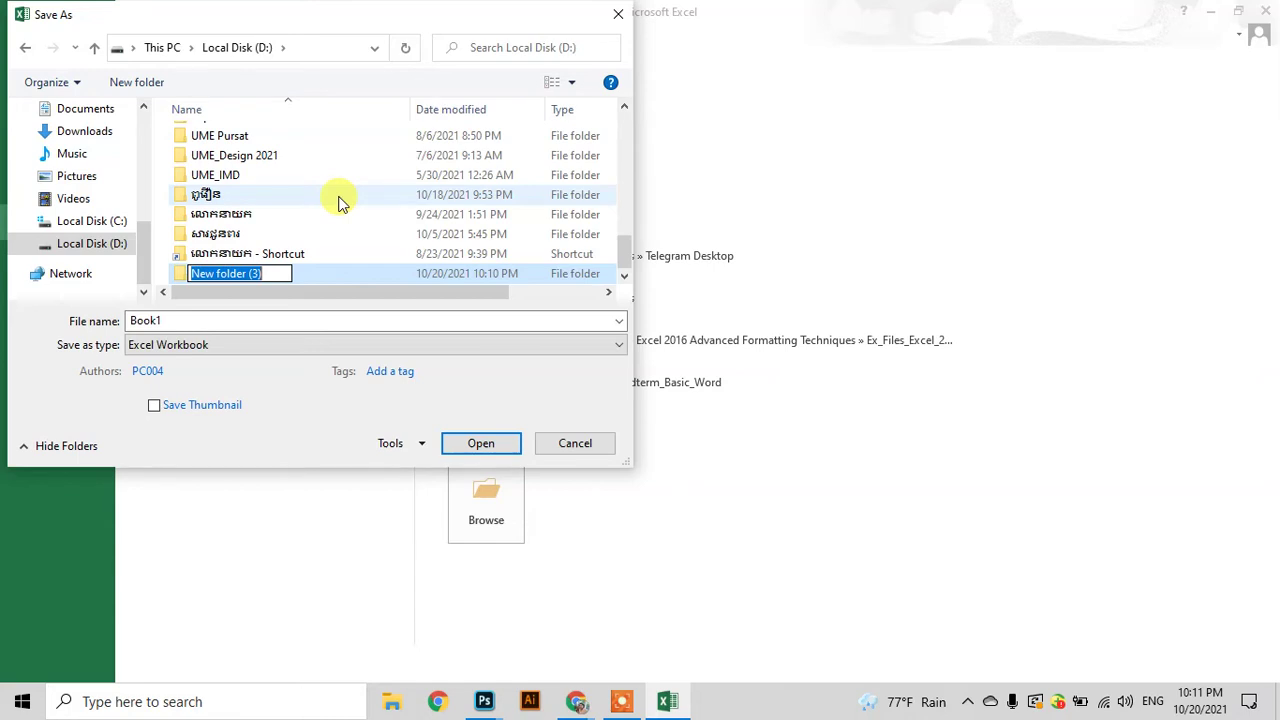
{"action": "type", "text": "My Videos on Youtube"}
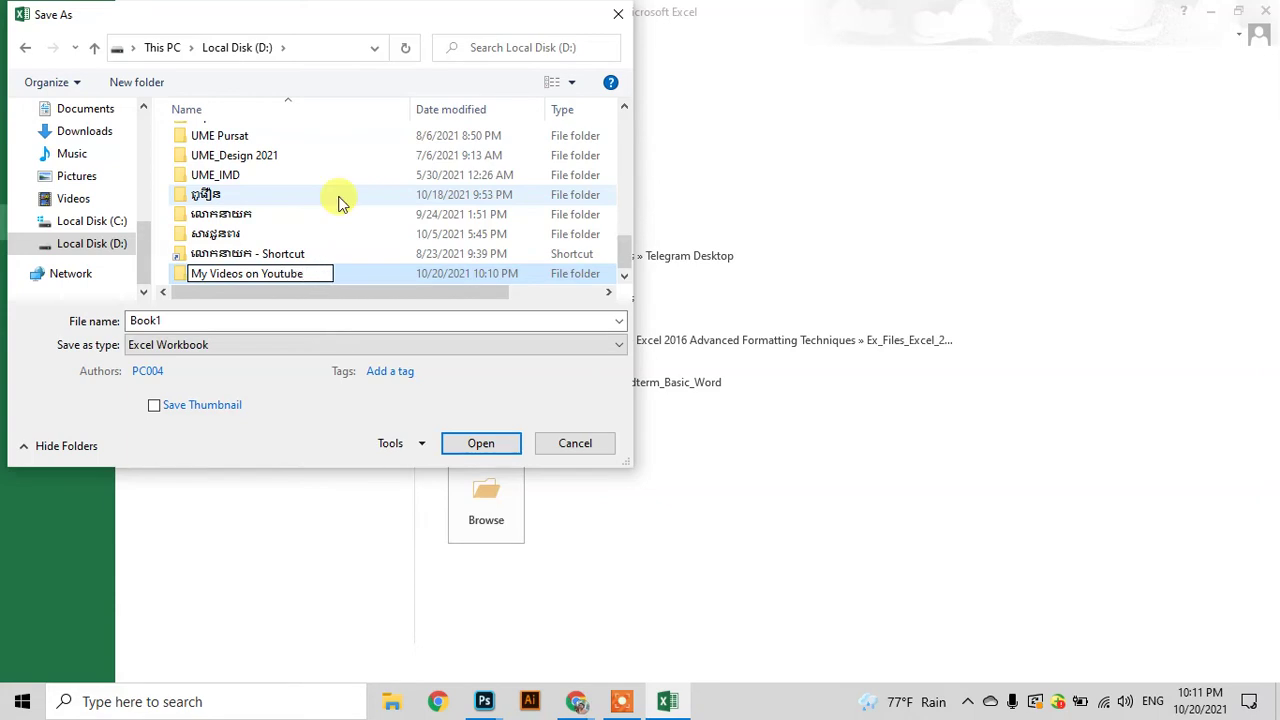
{"action": "left_click", "coordinate": [362, 276]}
{"action": "left_click", "coordinate": [474, 443]}
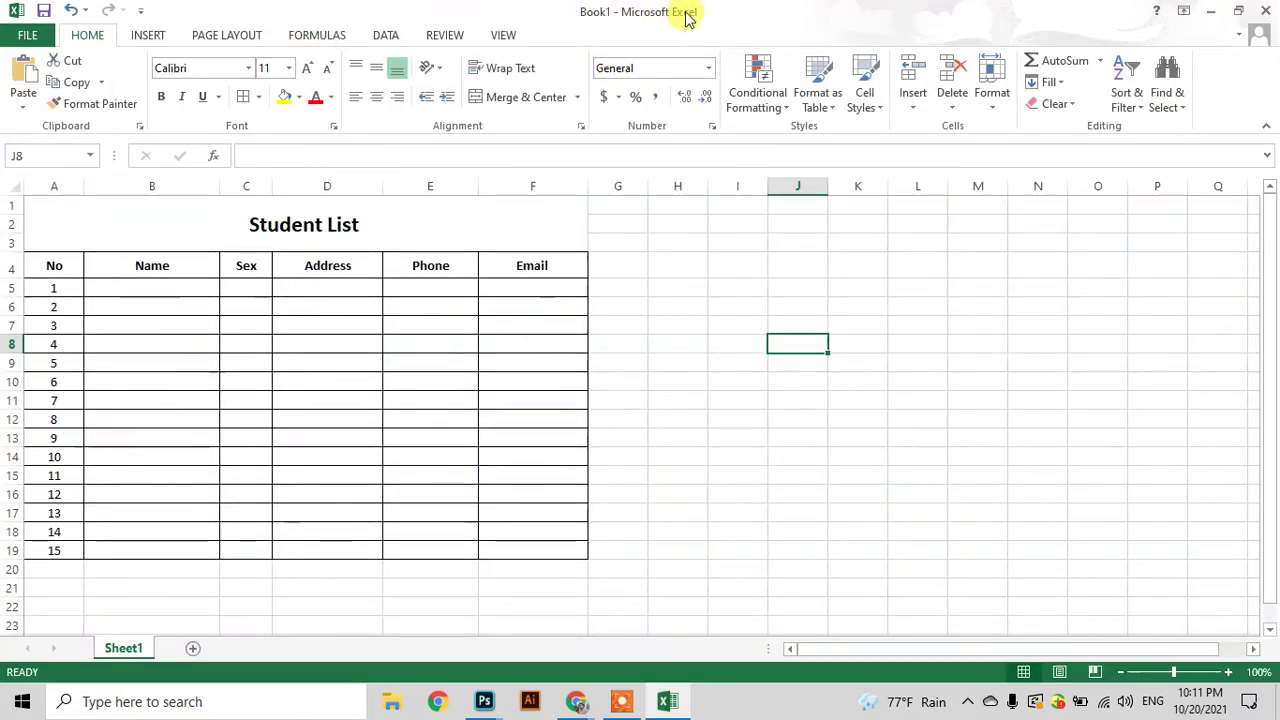
- Reopen Save As and browse to the My Videos on Youtube folder
{"action": "left_click", "coordinate": [30, 40]}
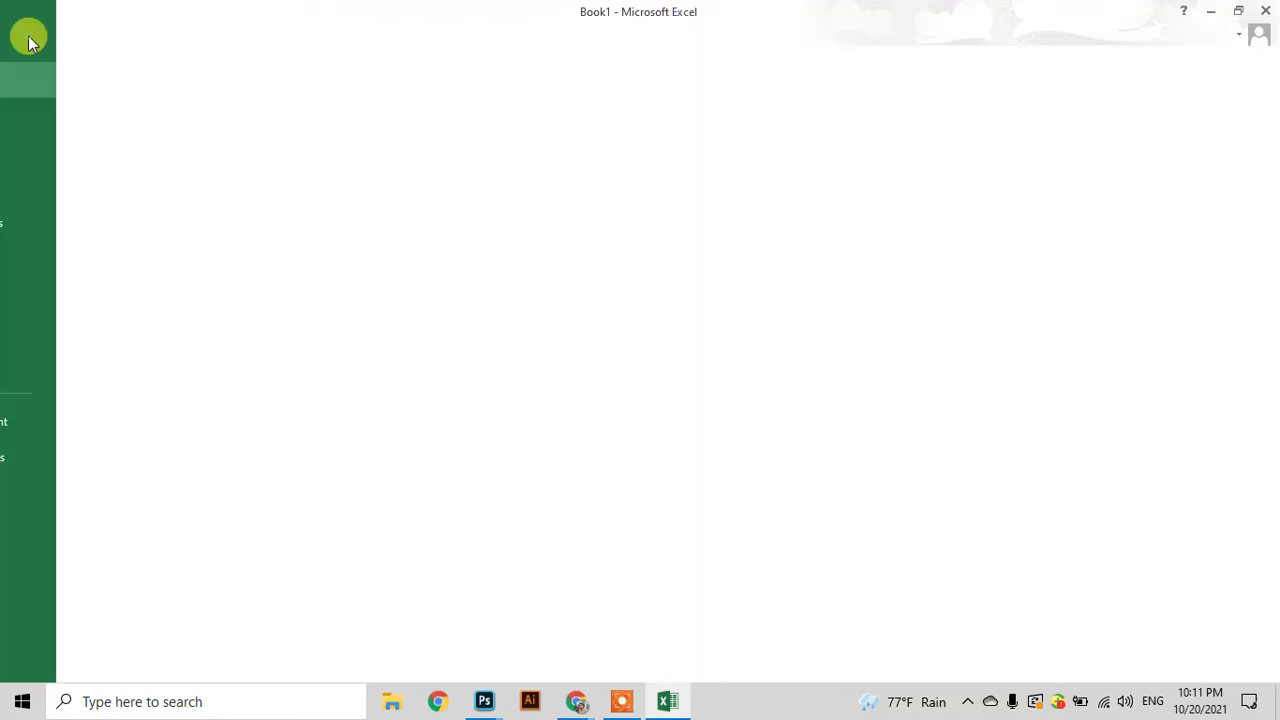
{"action": "left_click", "coordinate": [47, 222]}
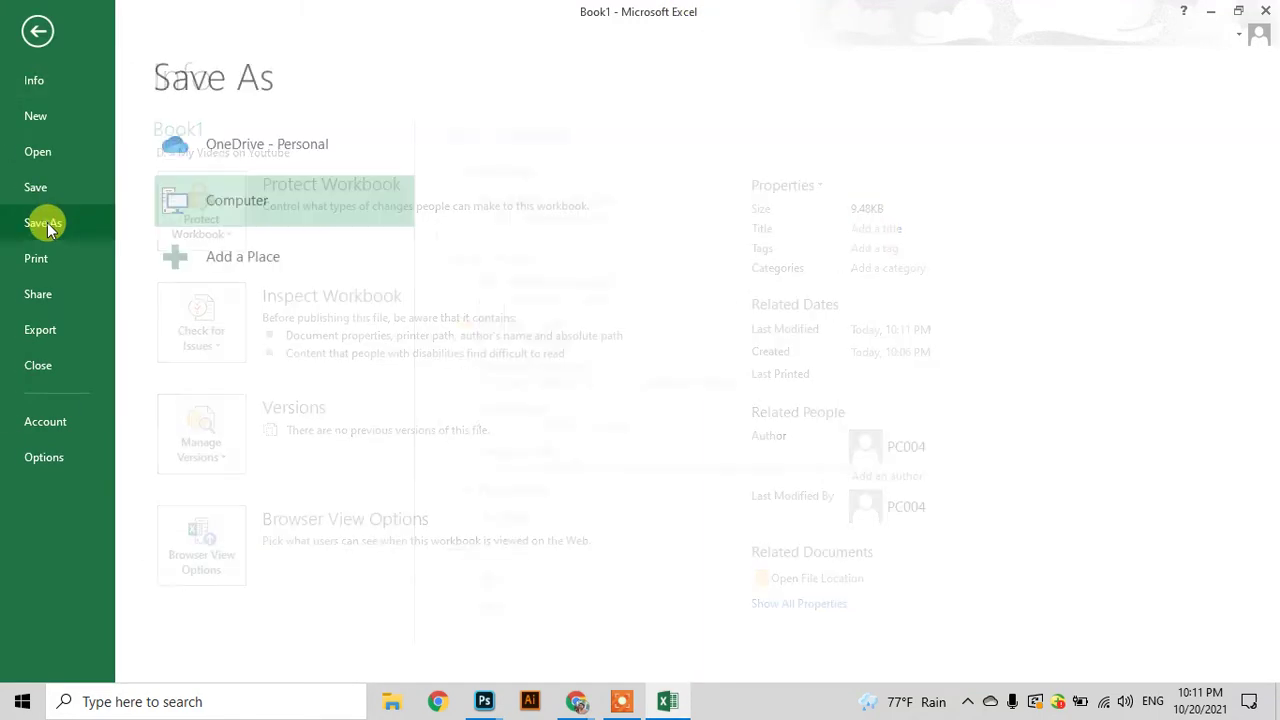
{"action": "left_click", "coordinate": [45, 32]}
{"action": "left_click", "coordinate": [28, 36]}
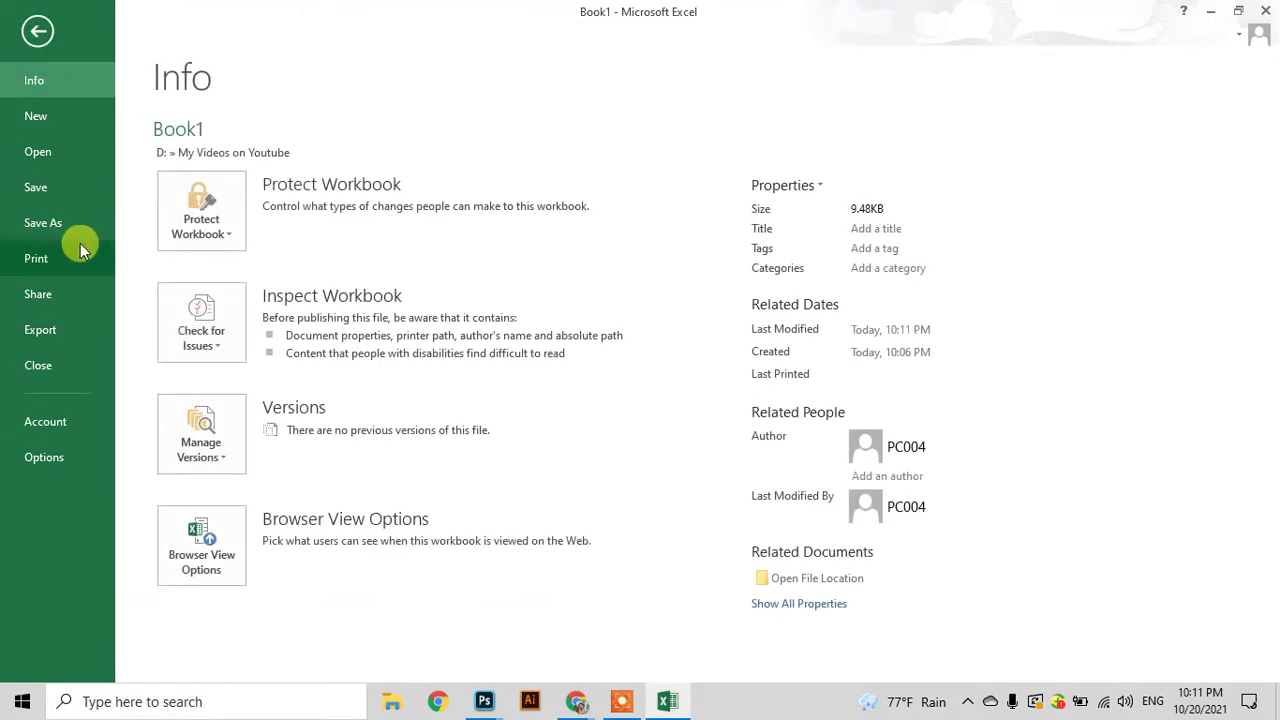
{"action": "left_click", "coordinate": [45, 223]}
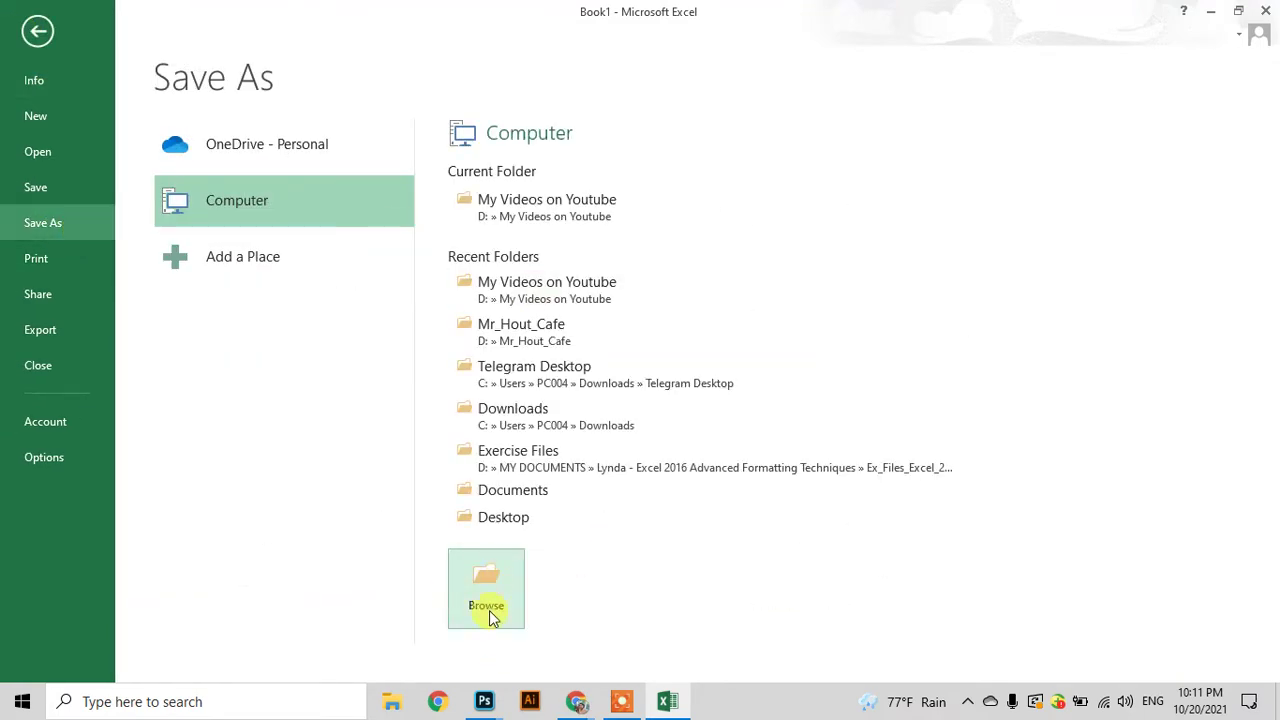
{"action": "left_click", "coordinate": [583, 212]}
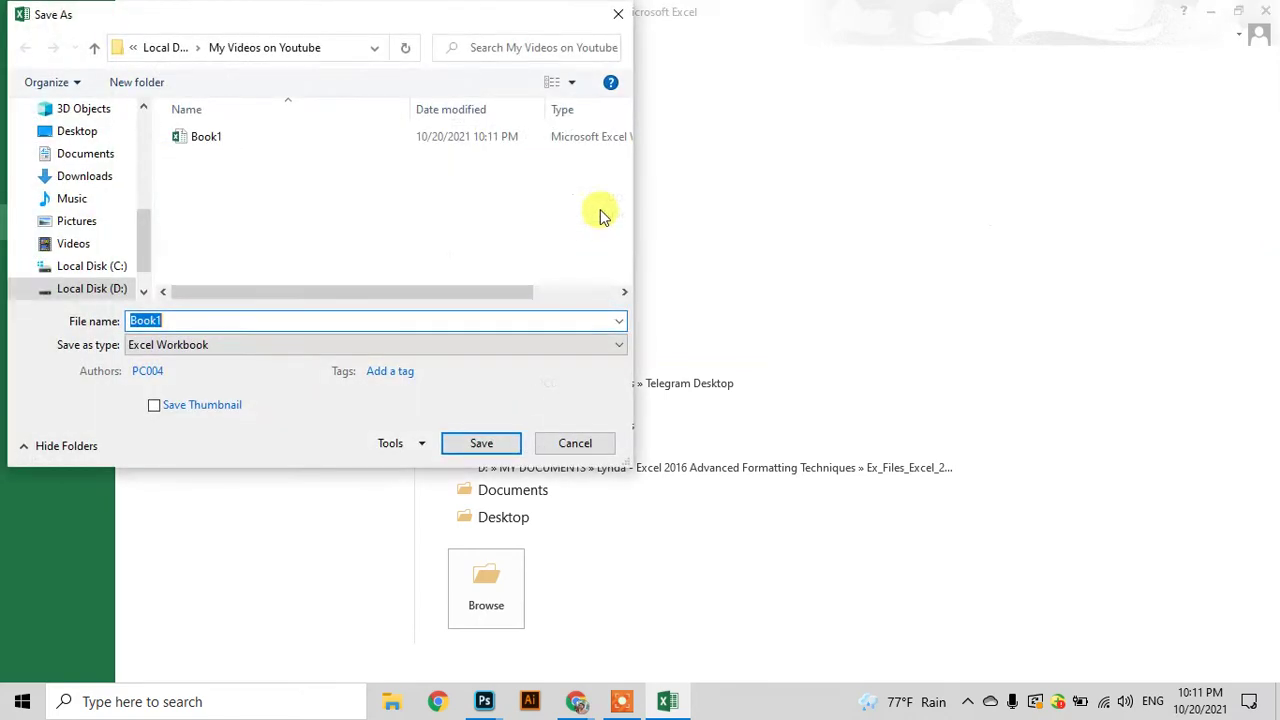
- Name the file Save As PDF and set the save type to PDF
{"action": "left_click", "coordinate": [165, 347]}
{"action": "scroll", "coordinate": [167, 355], "scroll_direction": "down", "scroll_amount": 1}
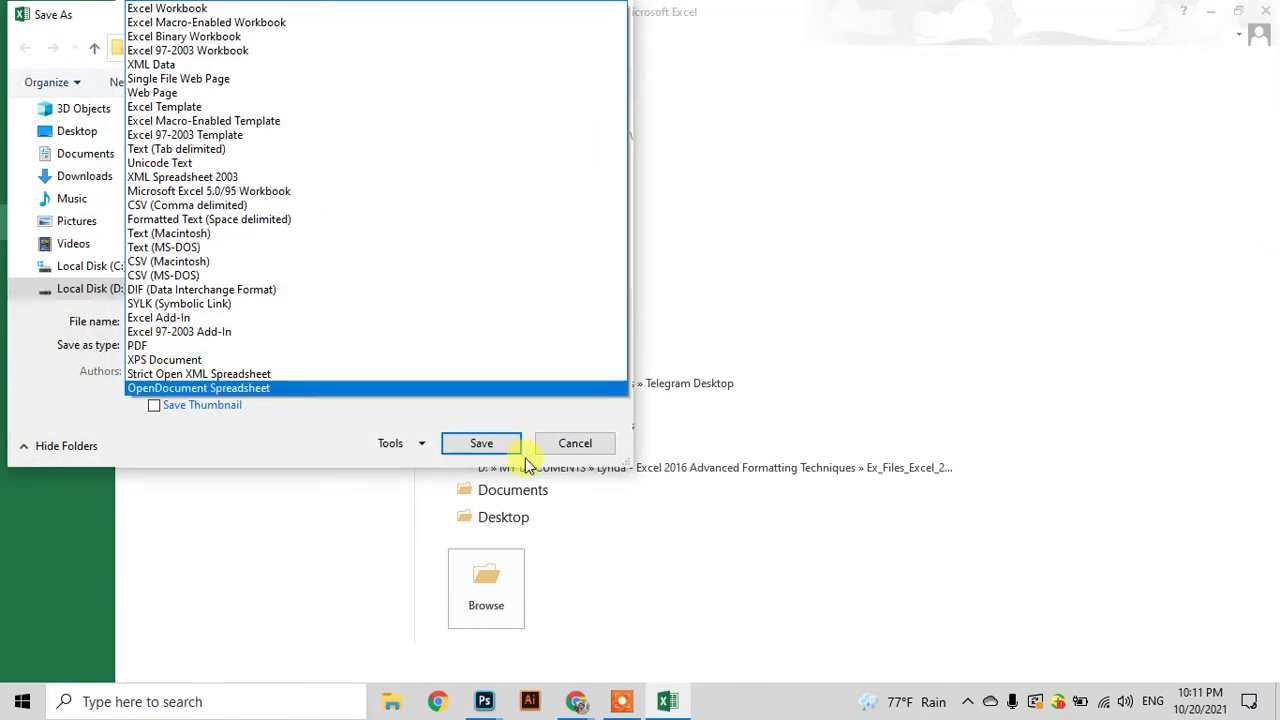
{"action": "left_click", "coordinate": [571, 446]}
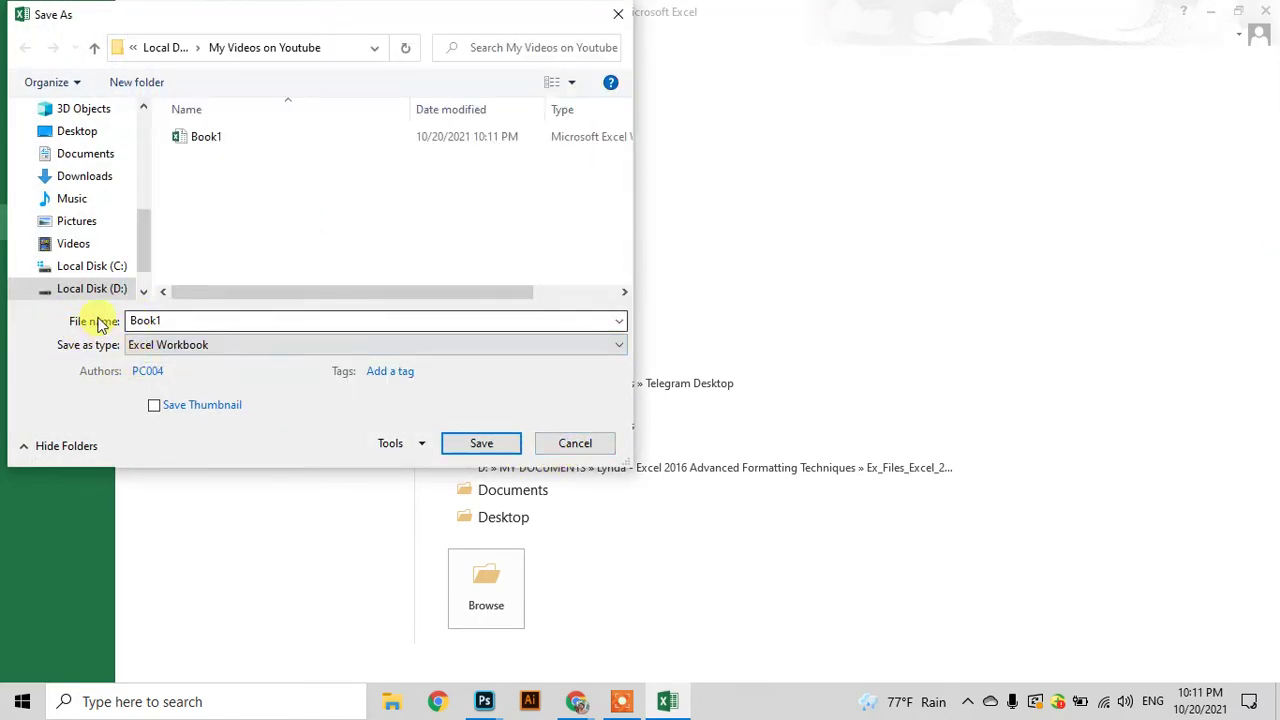
{"action": "double_click", "coordinate": [188, 326]}
{"action": "type", "text": "Save As PDF"}
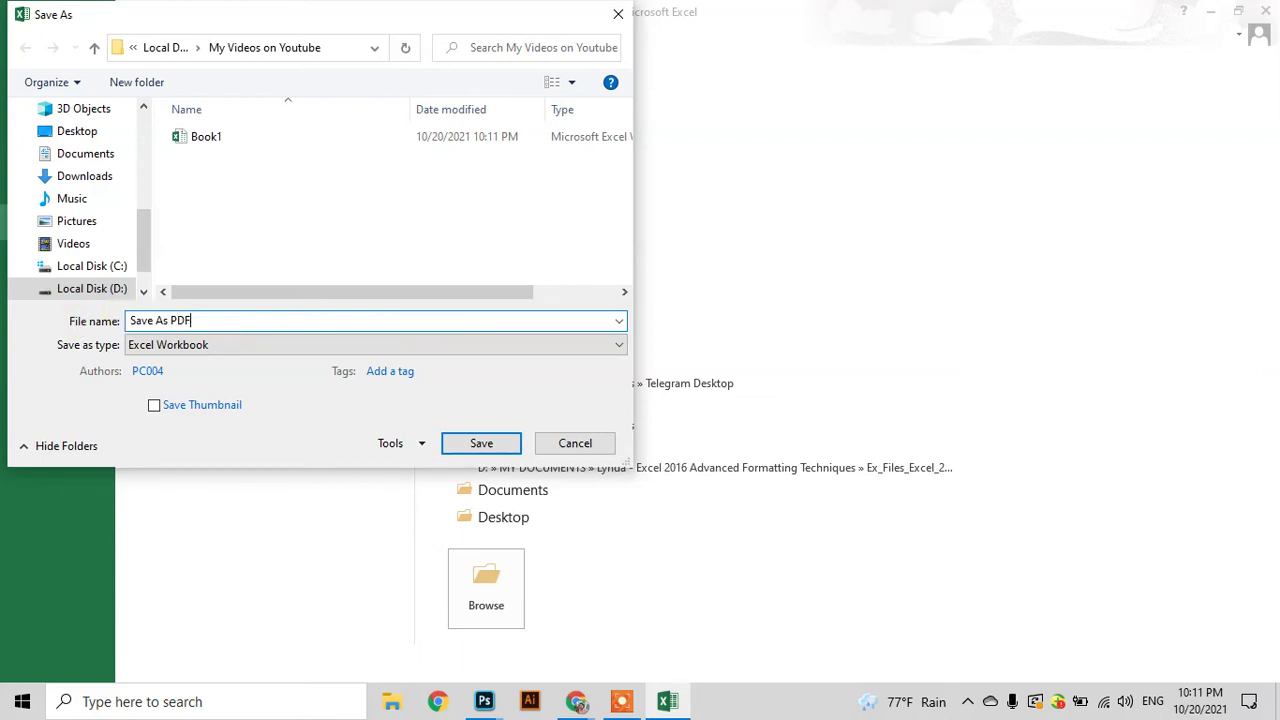
{"action": "left_click", "coordinate": [200, 345]}
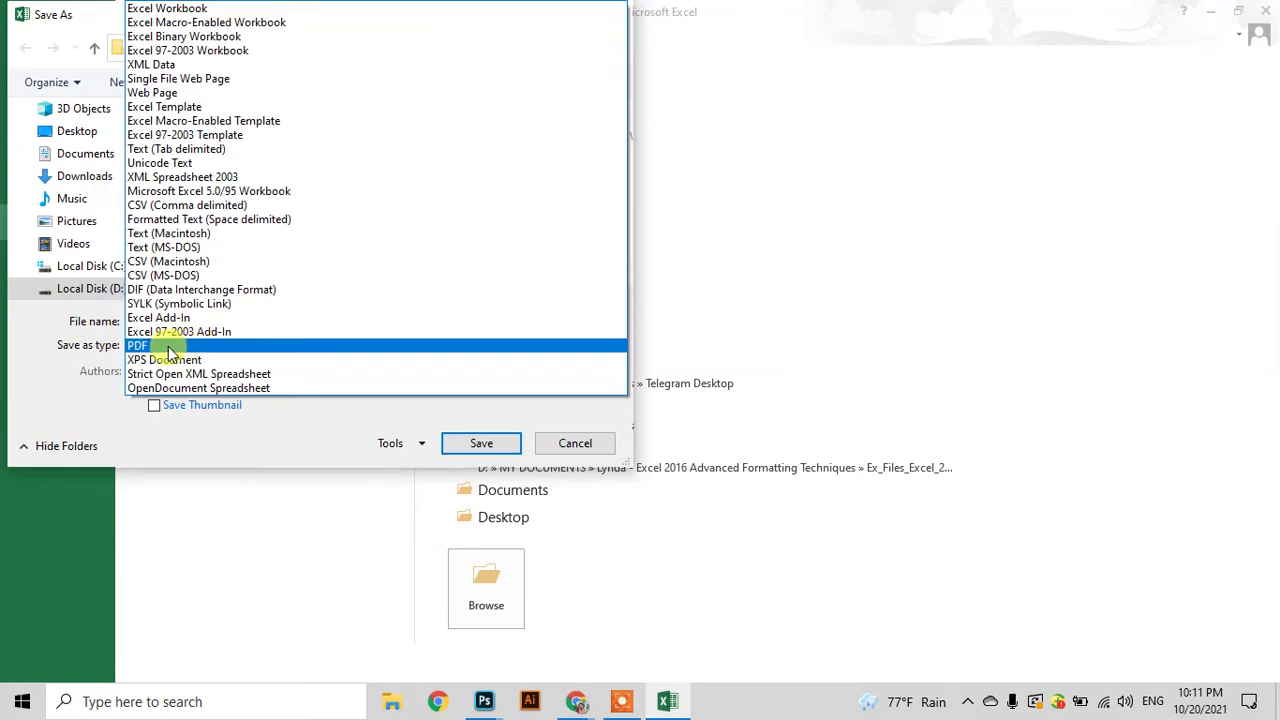
{"action": "left_click", "coordinate": [588, 446]}
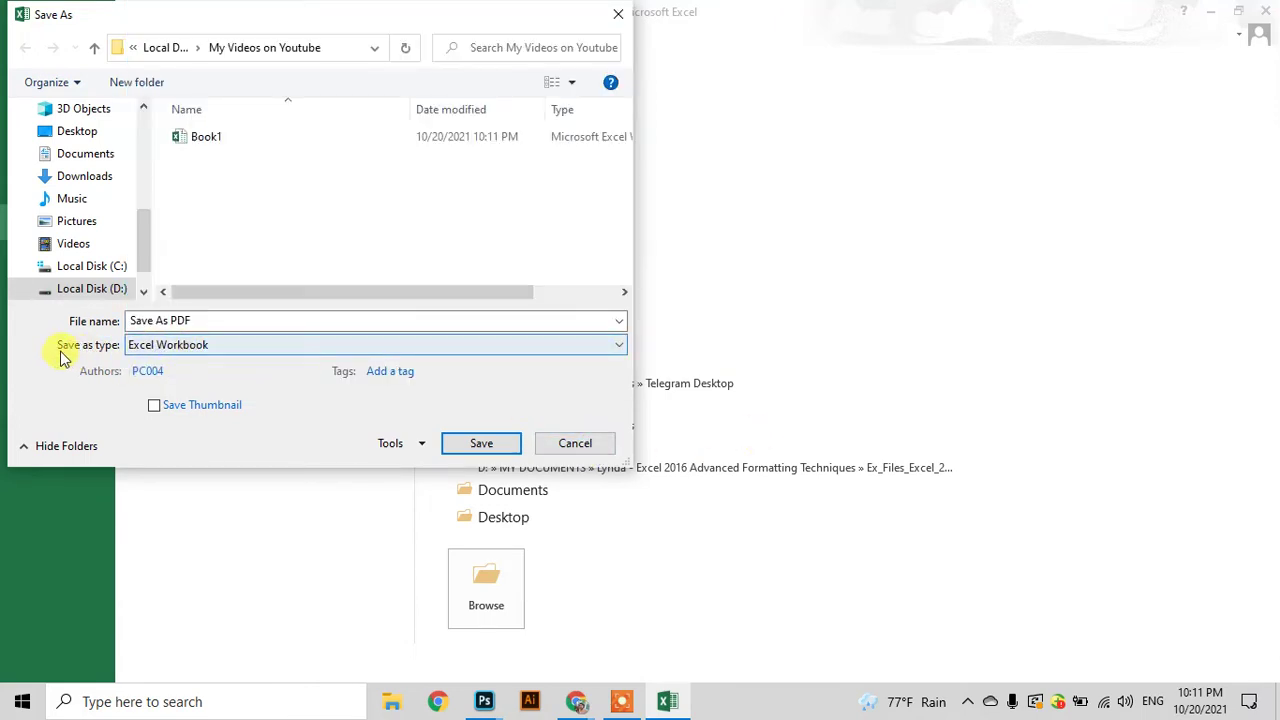
{"action": "left_click", "coordinate": [222, 346]}
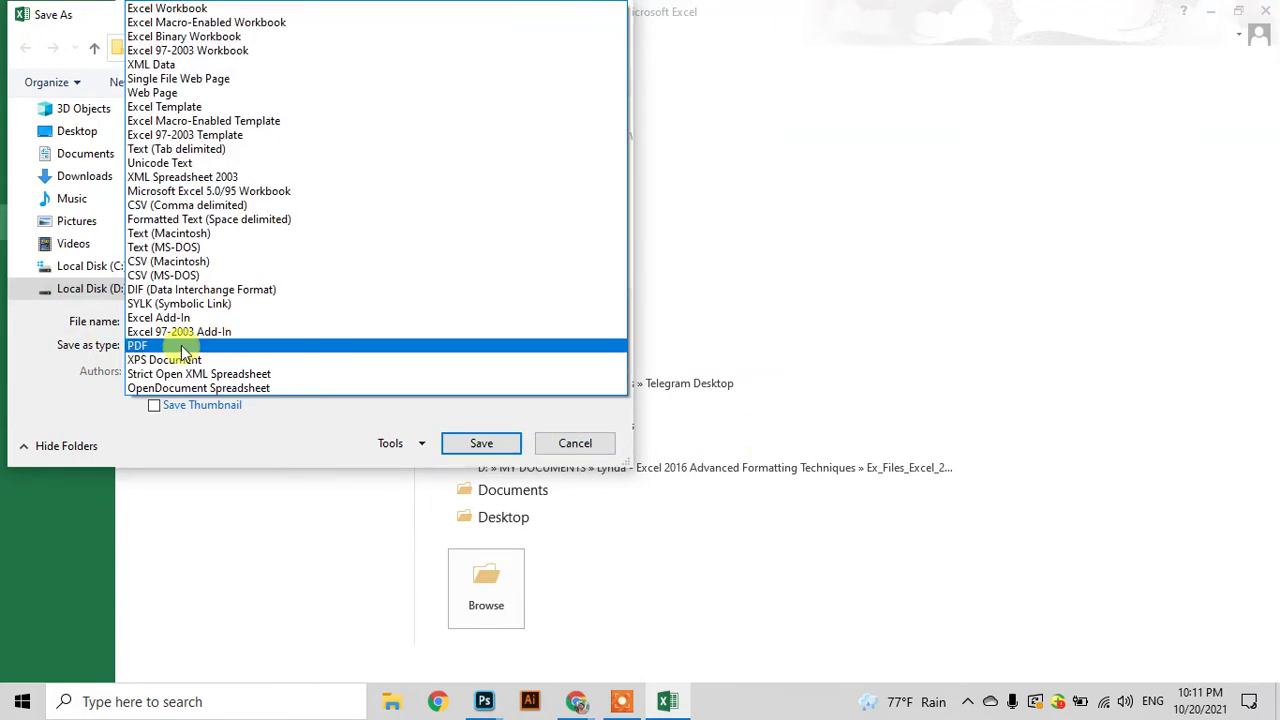
{"action": "left_click", "coordinate": [180, 346]}
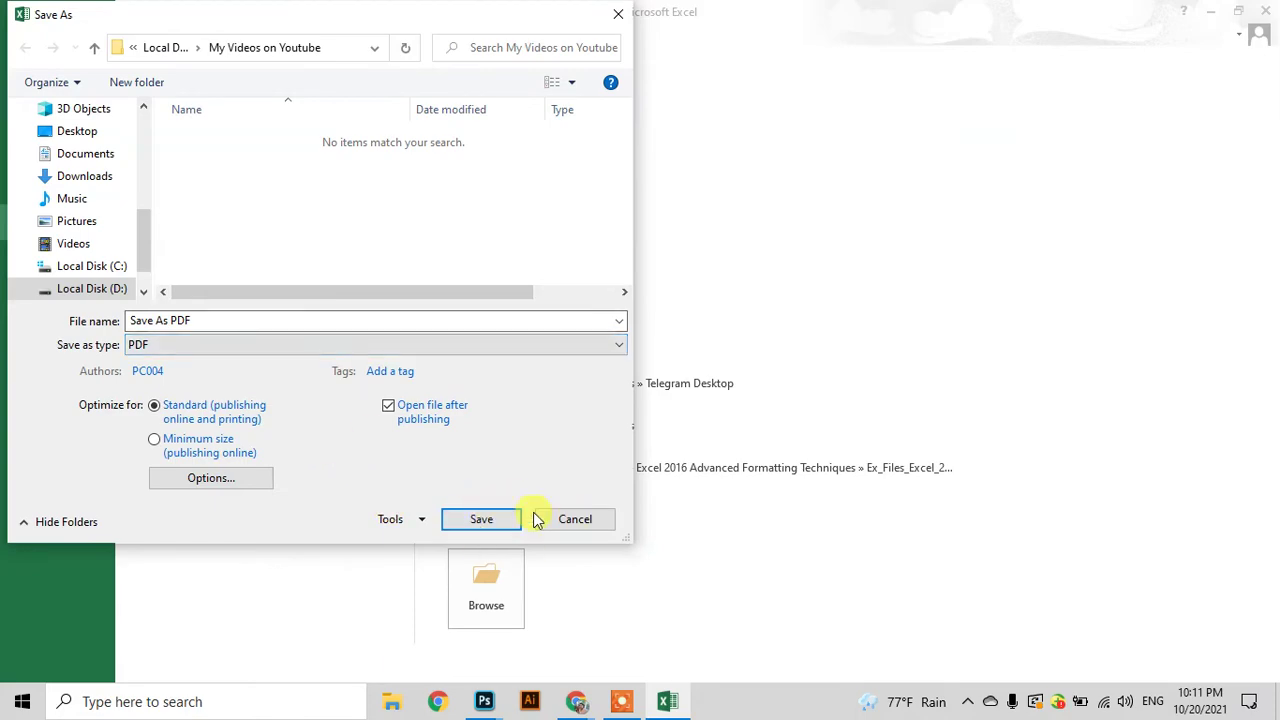
- Publish Save As PDF.pdf, view it in Edge, and bring File Explorer back up
{"action": "left_click", "coordinate": [484, 521]}
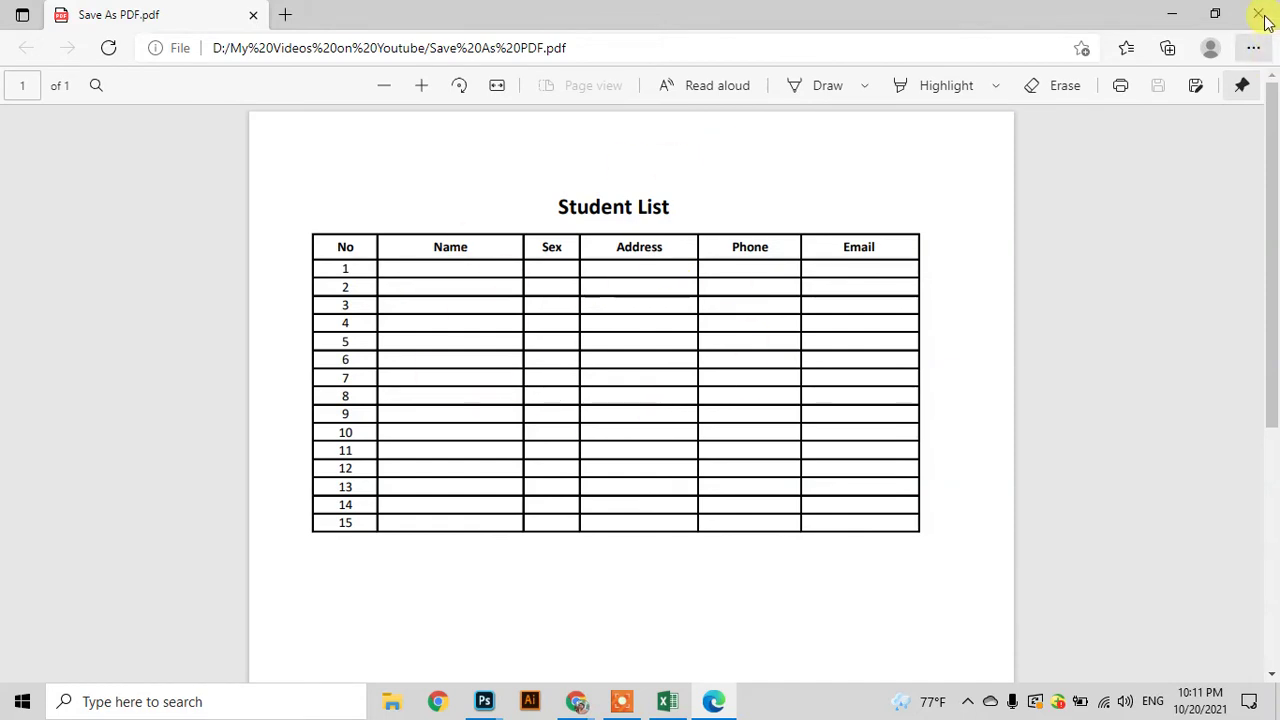
{"action": "left_click", "coordinate": [395, 707]}
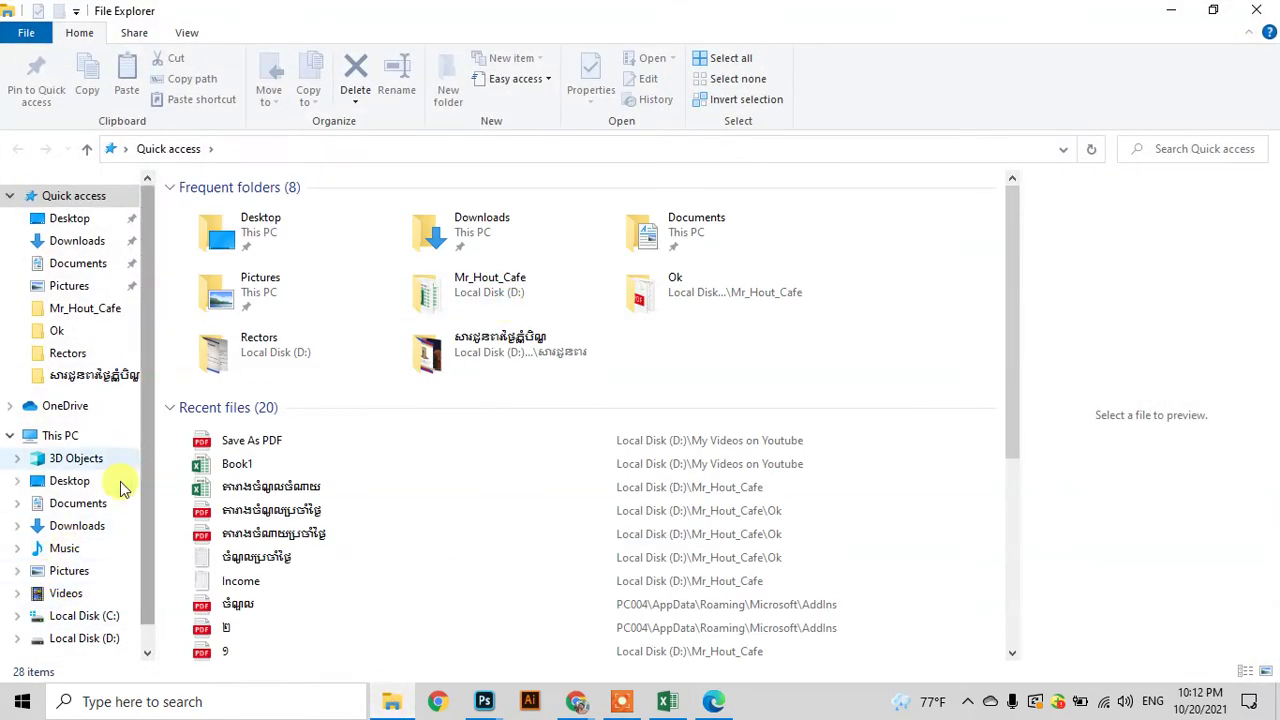
{"action": "left_click", "coordinate": [1256, 10]}
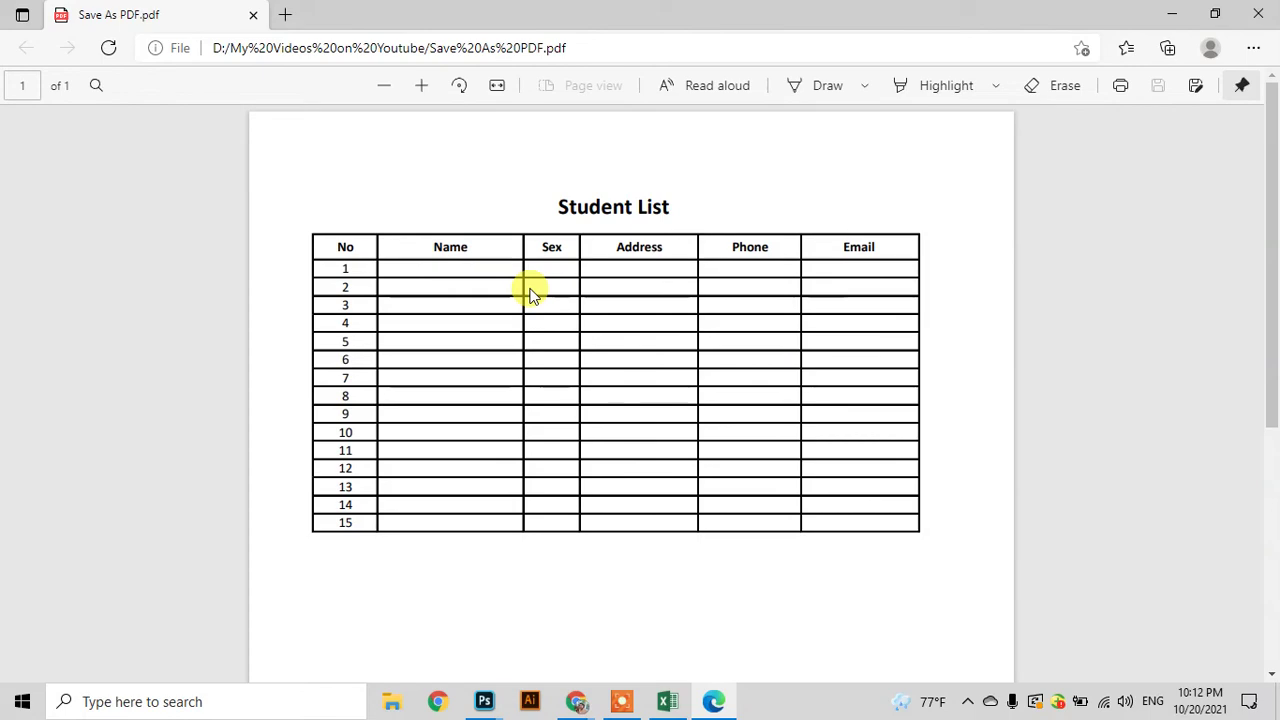
{"action": "key", "text": "super+e"}
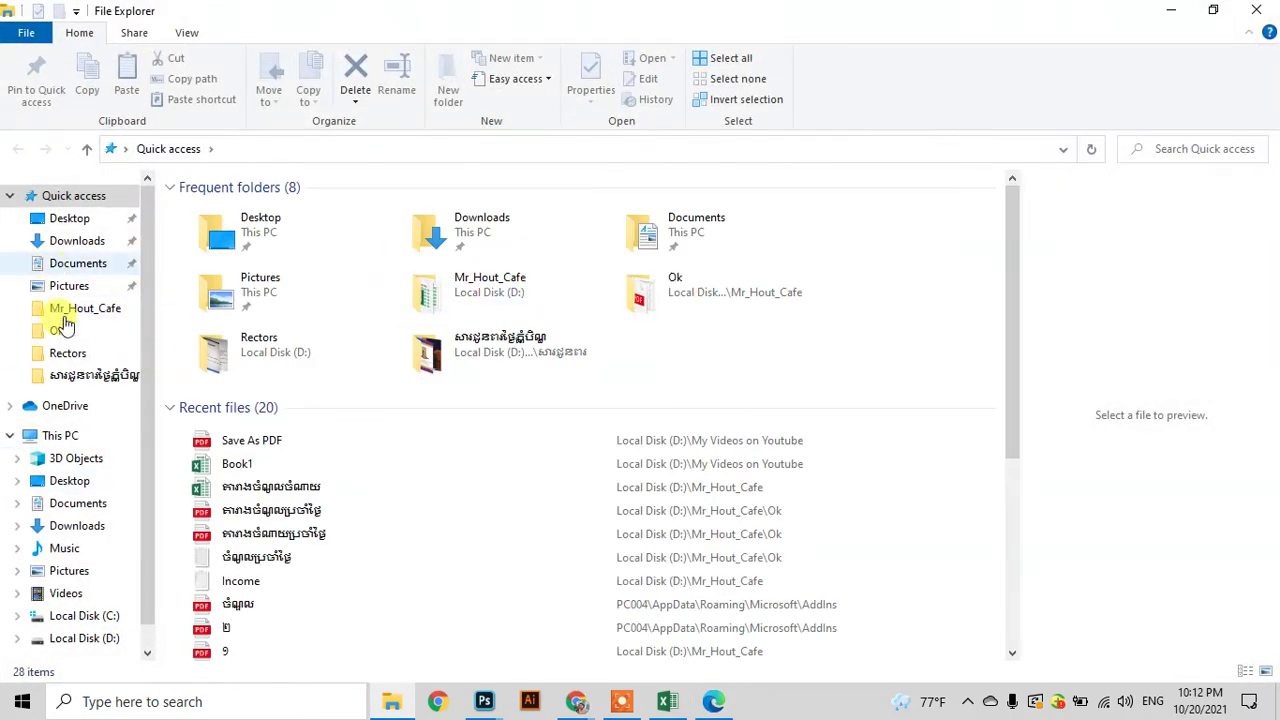
{"action": "scroll", "coordinate": [30, 330], "scroll_direction": "down", "scroll_amount": 1}
- Browse This PC > Local Disk (D:) > My Videos on Youtube and preview Save As PDF
{"action": "left_click", "coordinate": [30, 399]}
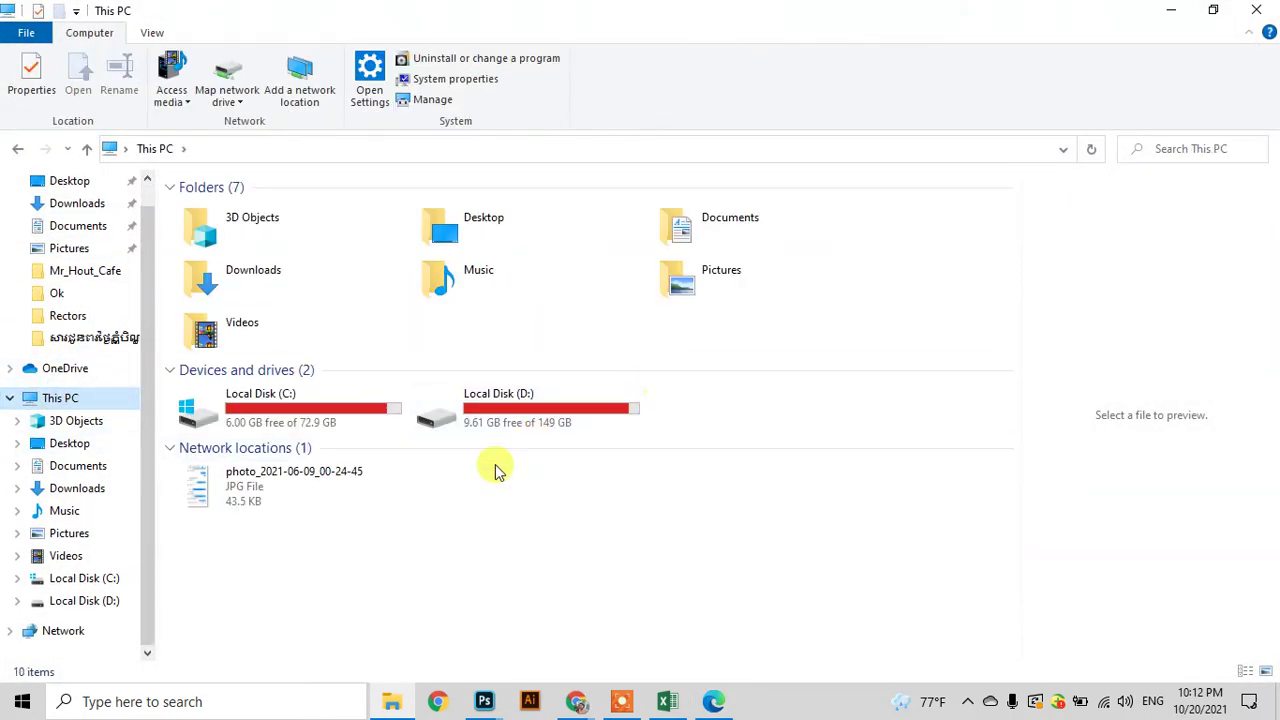
{"action": "double_click", "coordinate": [543, 410]}
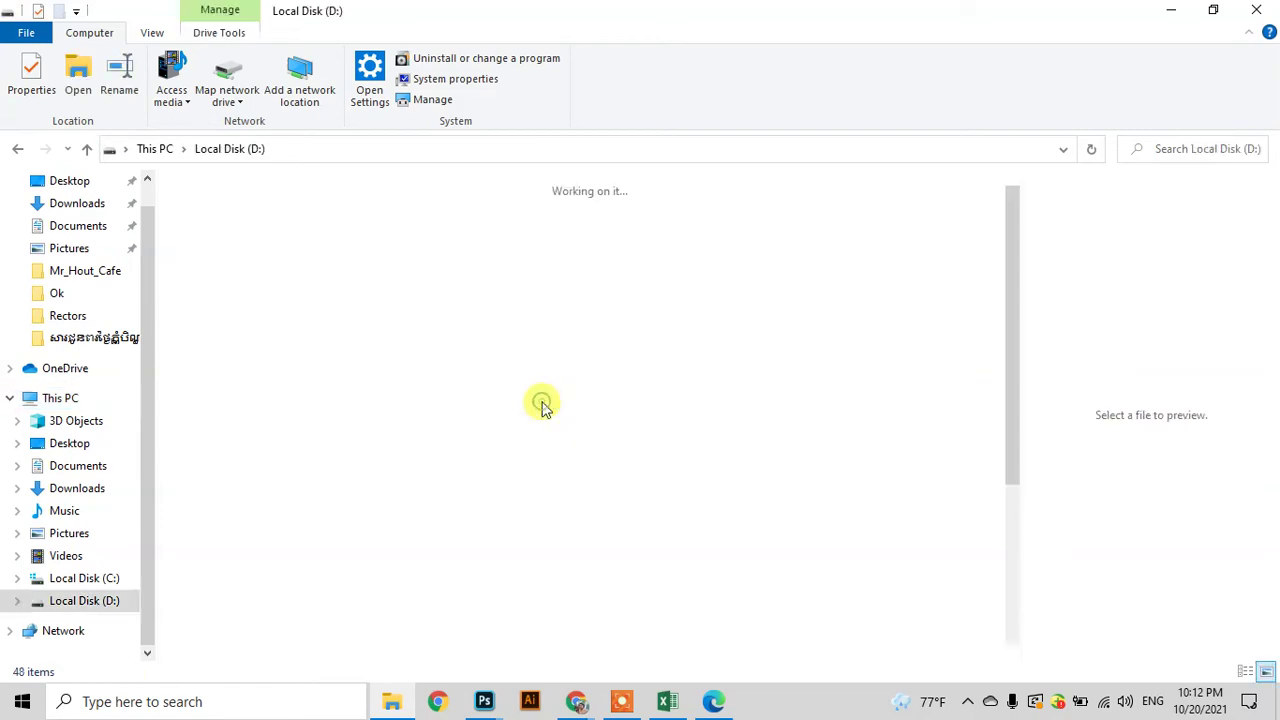
{"action": "left_click_drag", "start_coordinate": [1010, 292], "coordinate": [1013, 506]}
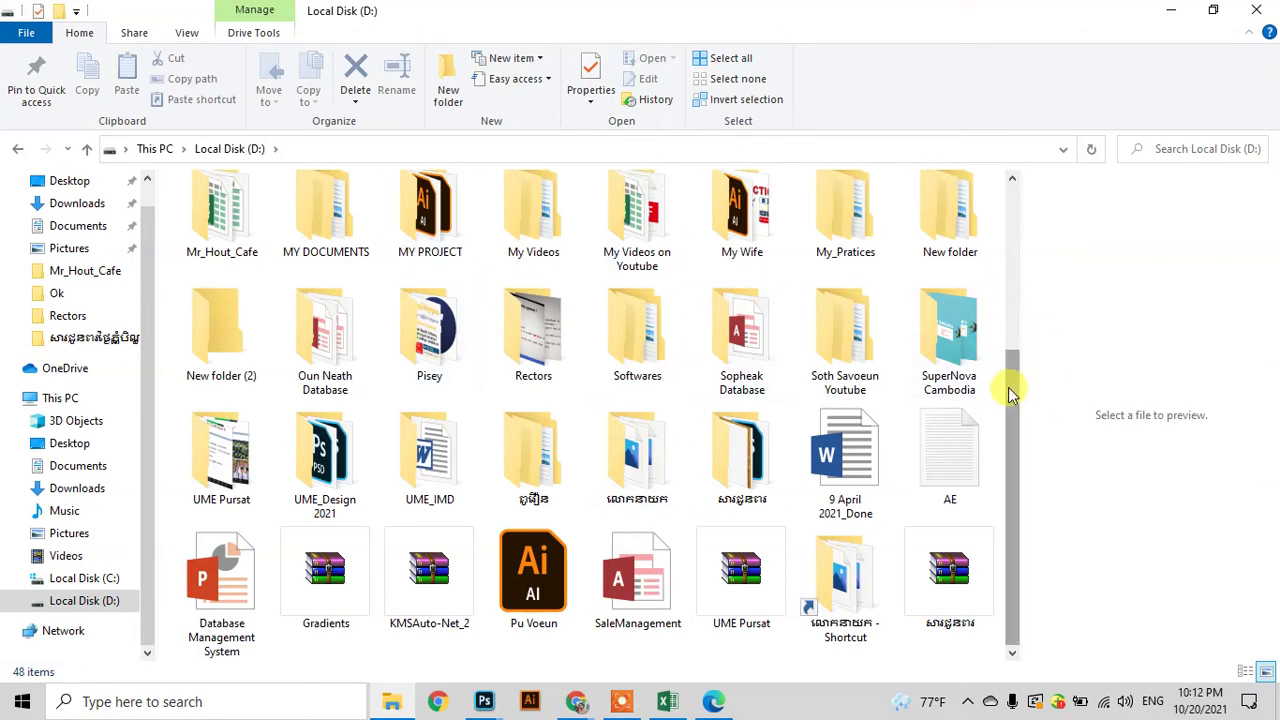
{"action": "double_click", "coordinate": [641, 210]}
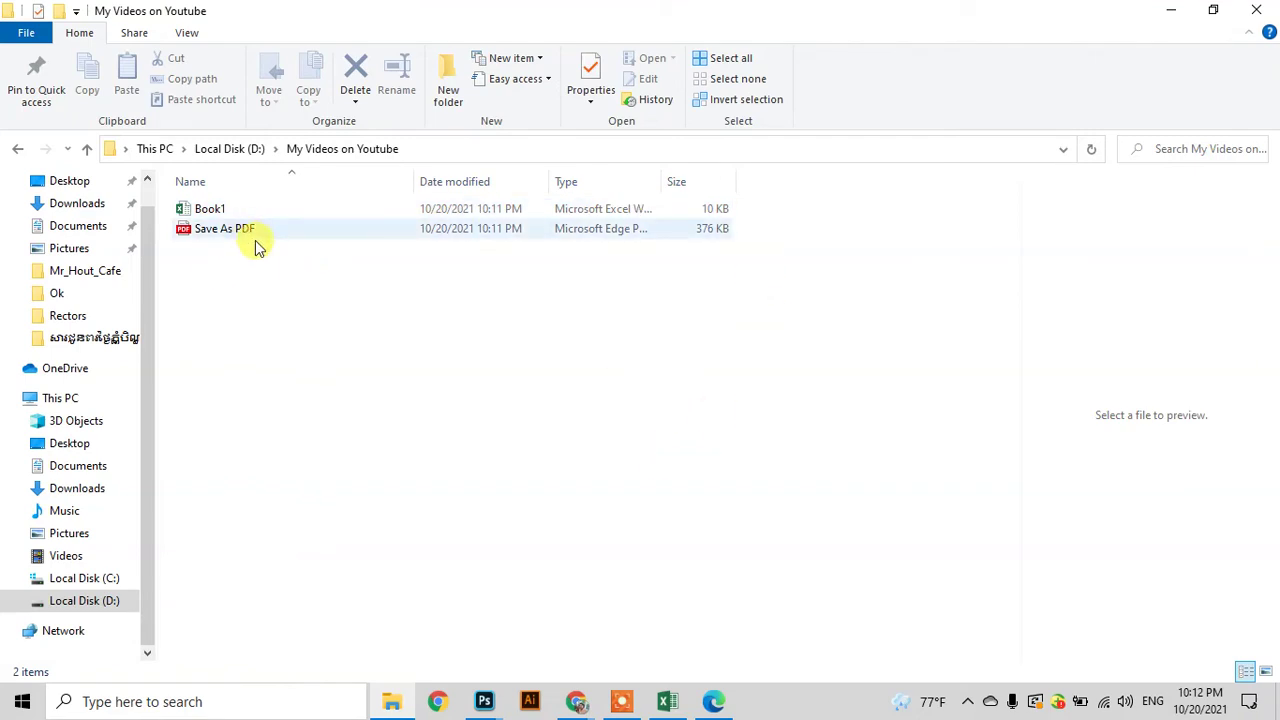
{"action": "left_click", "coordinate": [251, 229]}
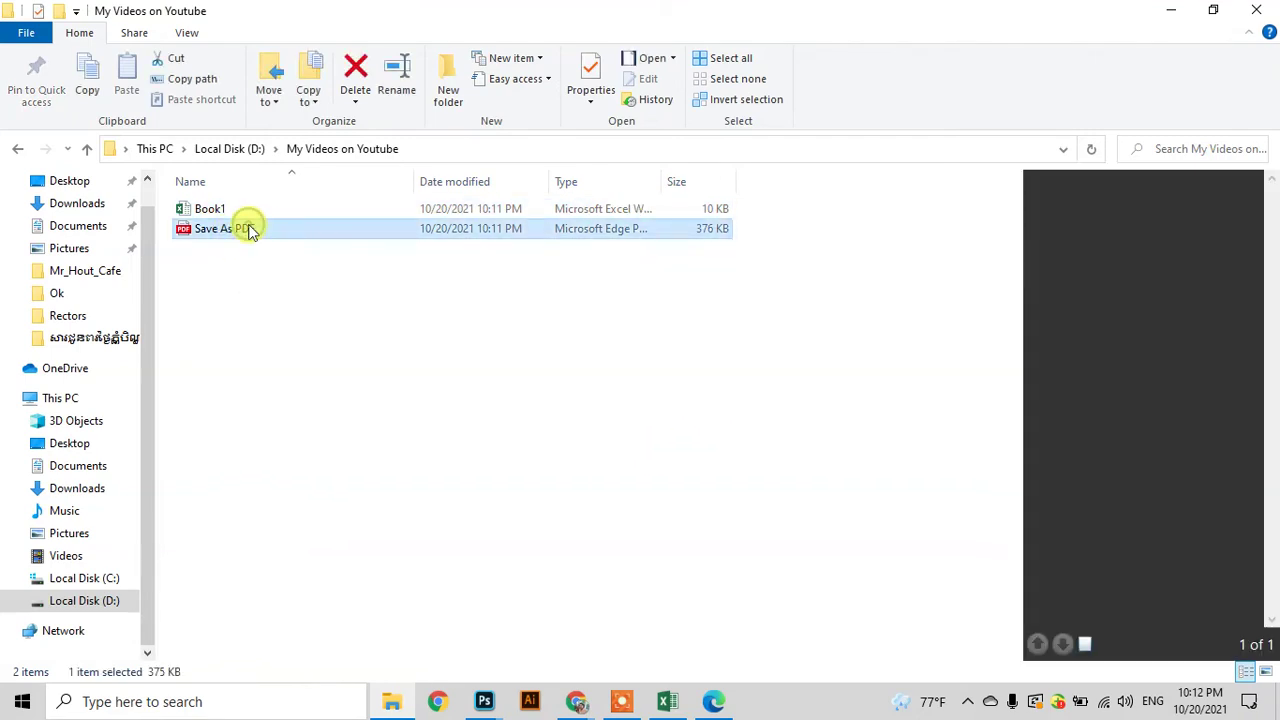
{"action": "left_click", "coordinate": [592, 382]}
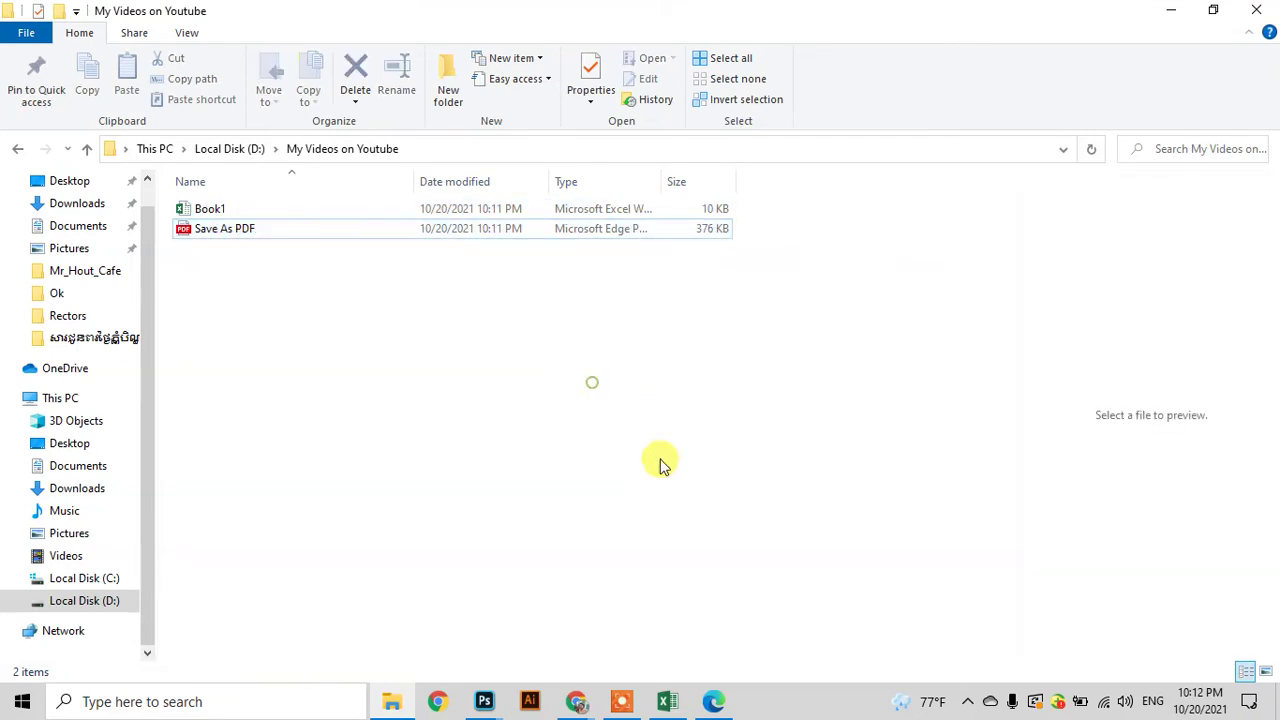
{"action": "left_click", "coordinate": [1213, 10]}
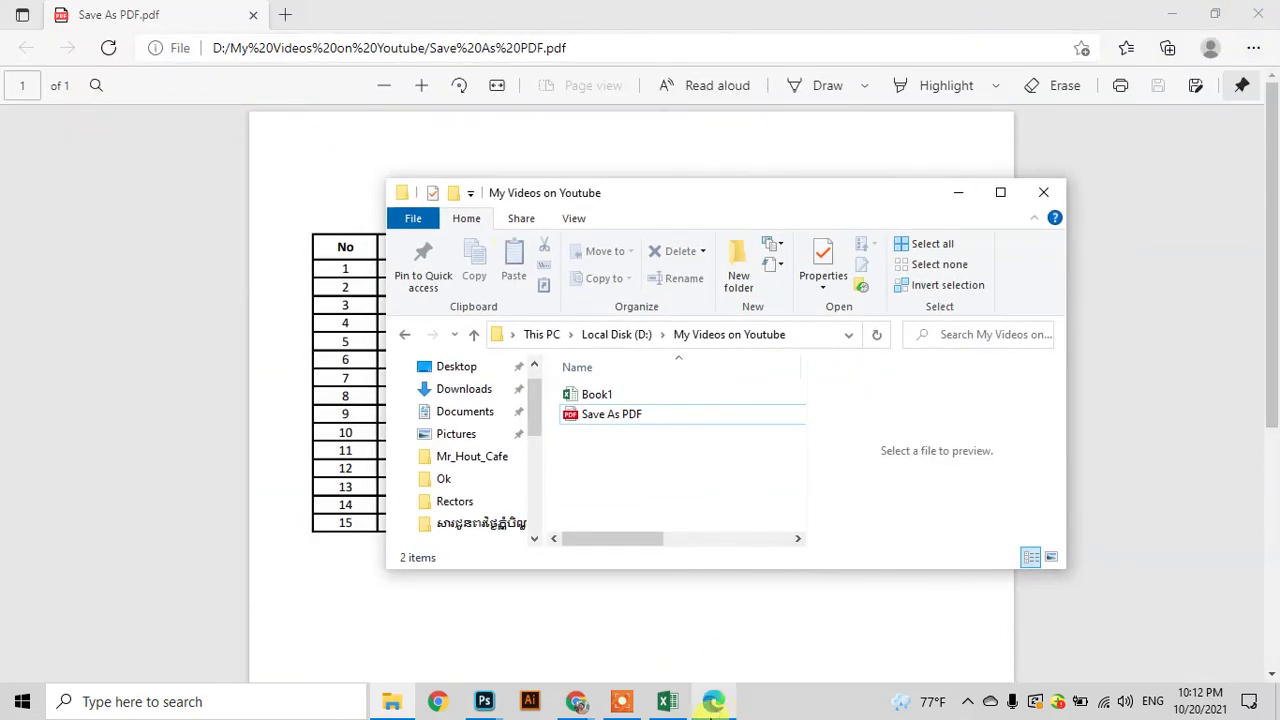
{"action": "left_click", "coordinate": [485, 703]}
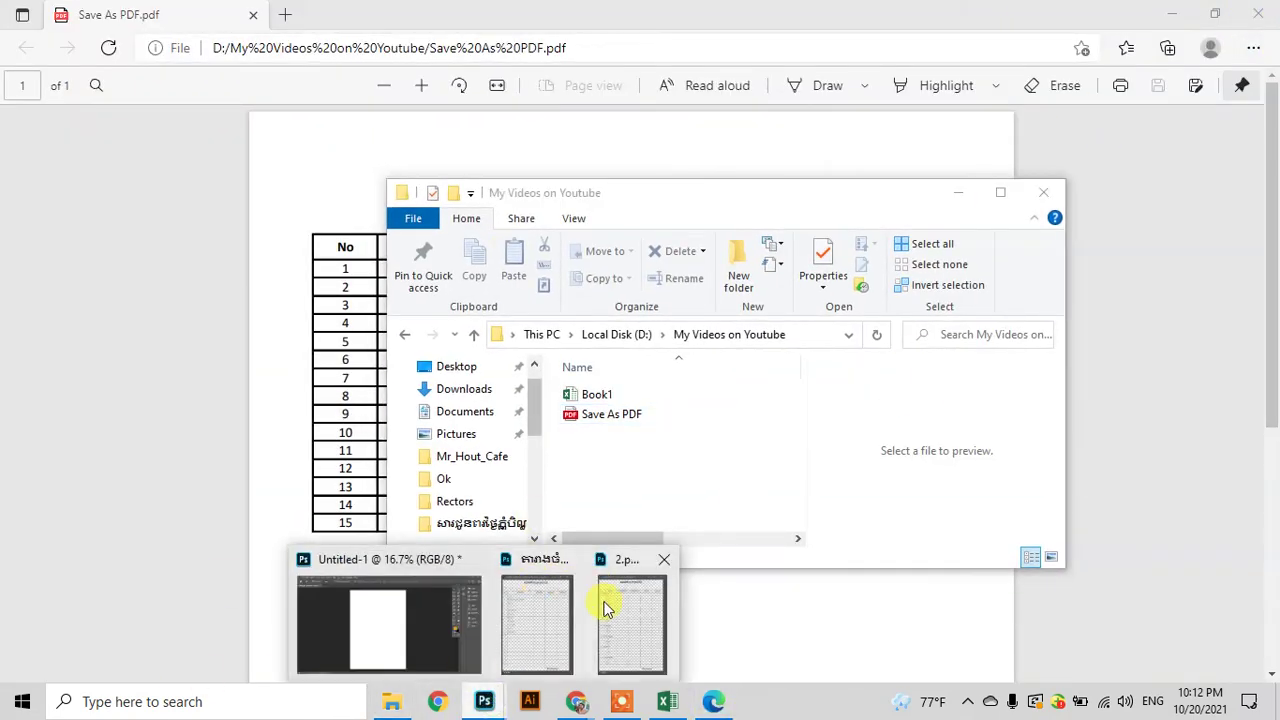
- Close the existing Untitled-1 document without saving its changes
{"action": "left_click", "coordinate": [437, 631]}
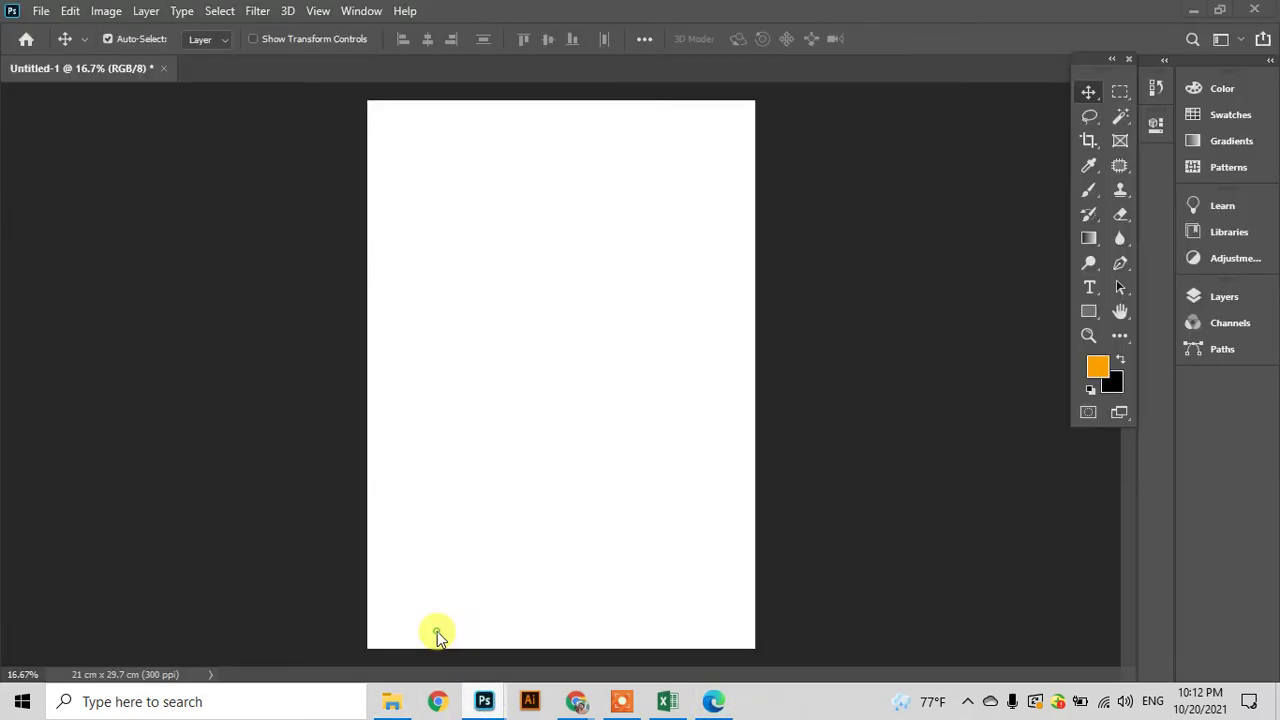
{"action": "left_click", "coordinate": [165, 72]}
{"action": "left_click", "coordinate": [651, 273]}
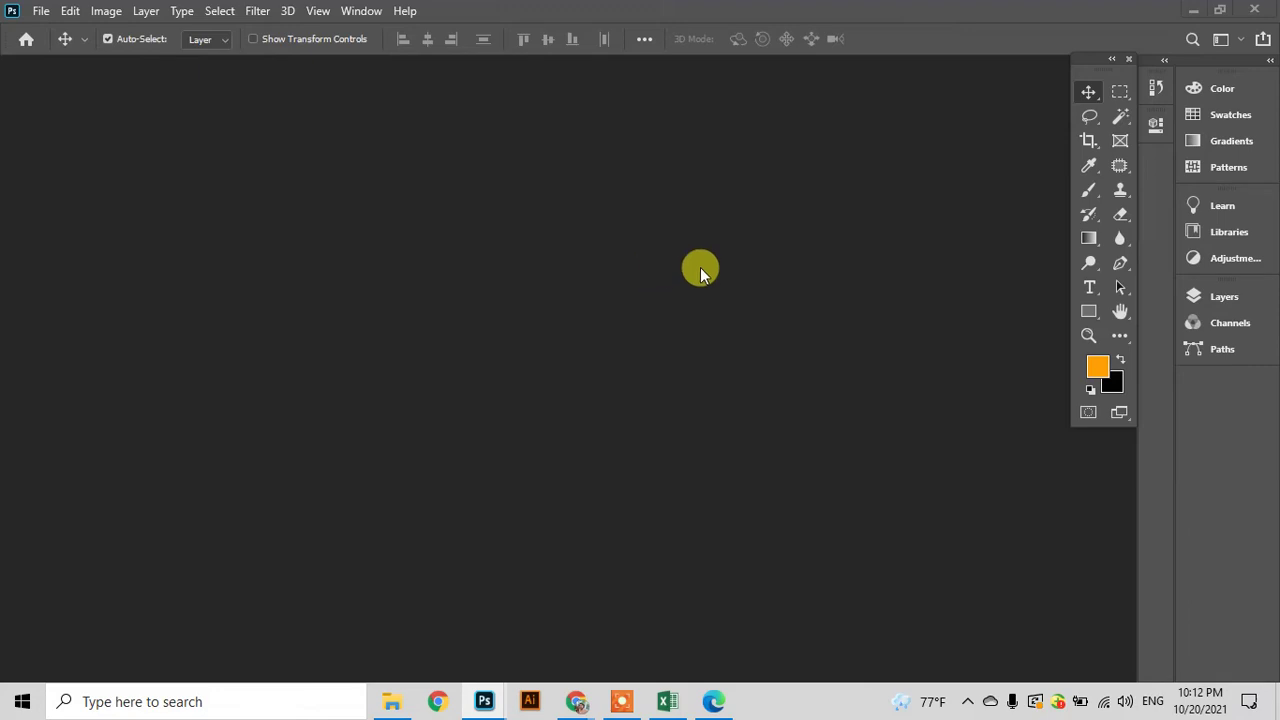
- Create a new A4 document from the Print presets at 300 pixels/inch
{"action": "left_click", "coordinate": [40, 11]}
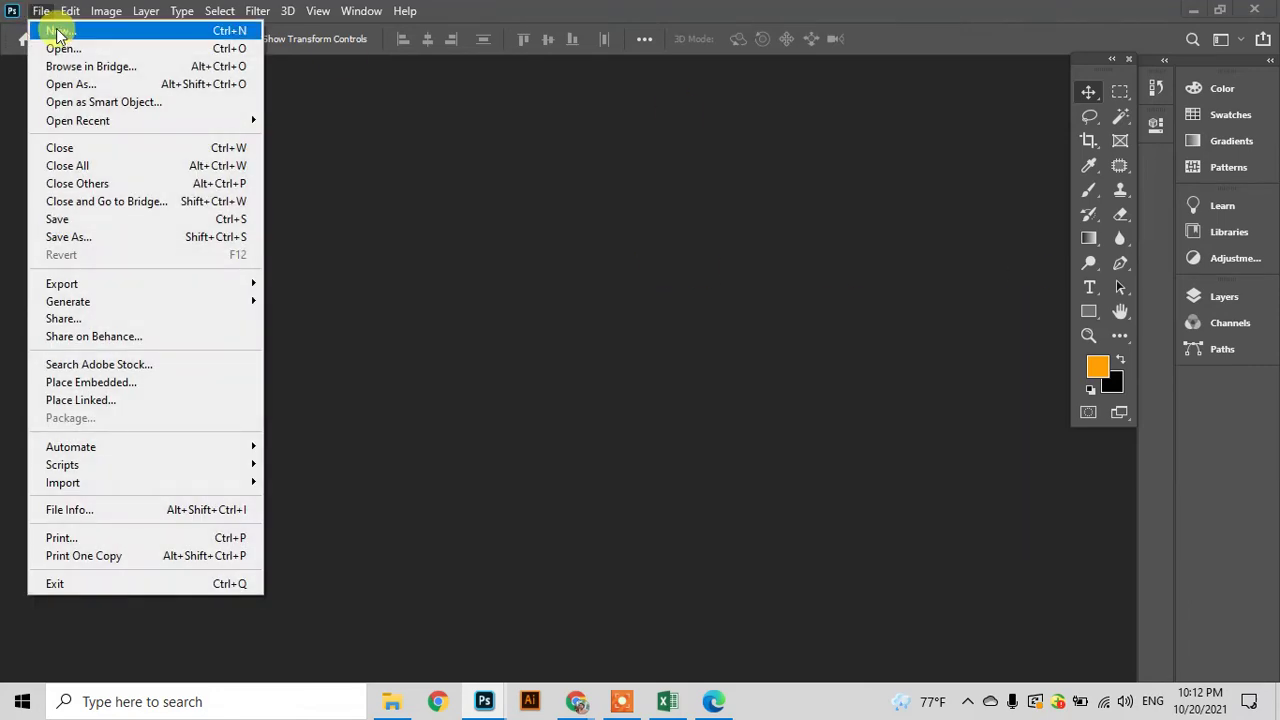
{"action": "left_click", "coordinate": [55, 31]}
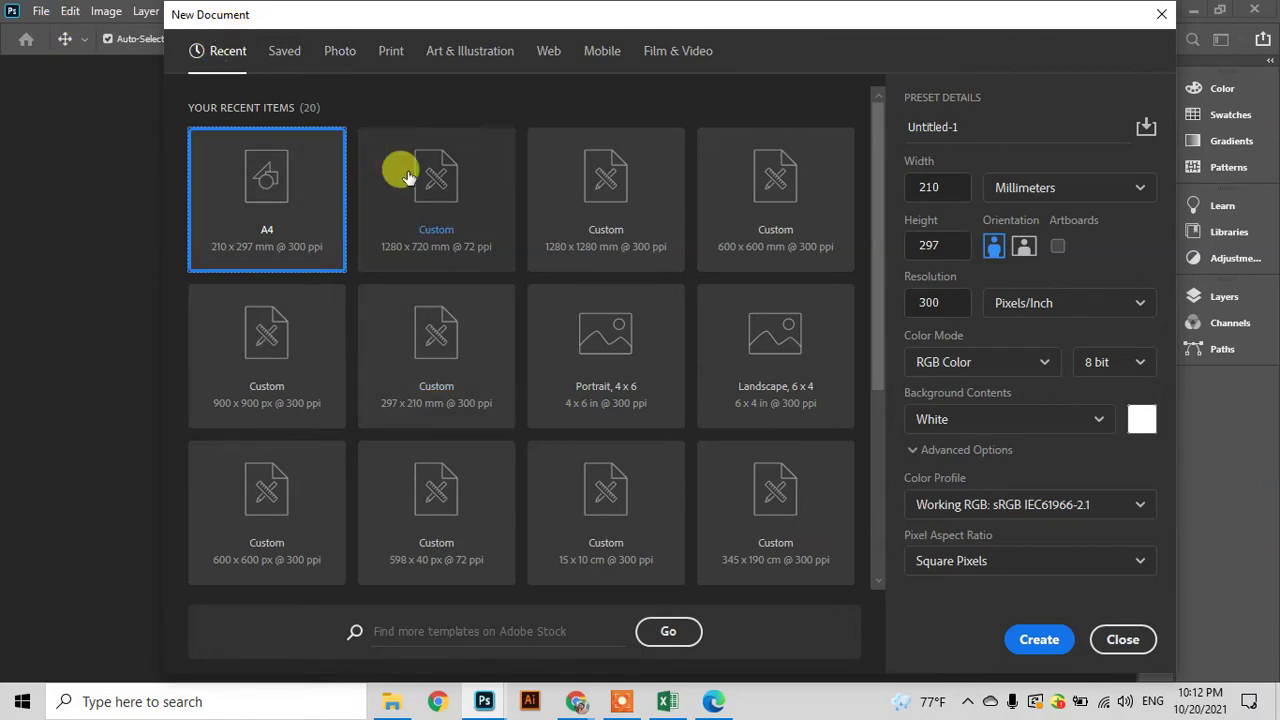
{"action": "left_click", "coordinate": [393, 53]}
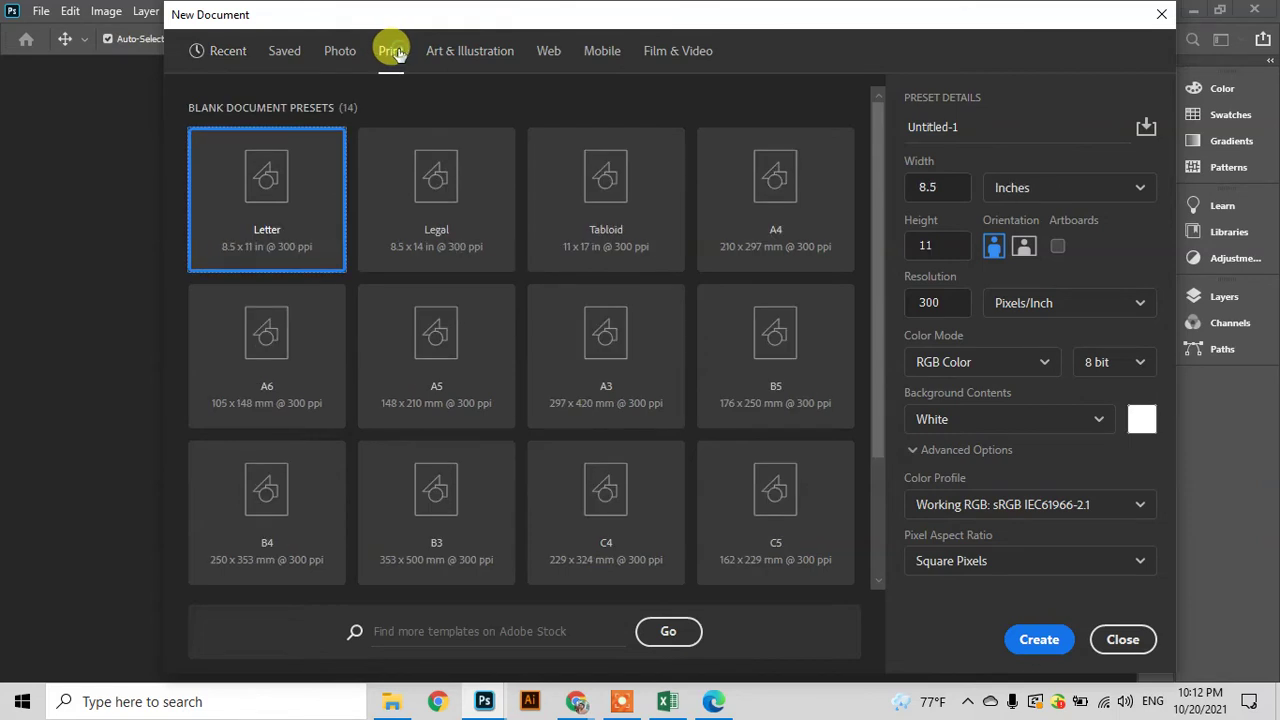
{"action": "left_click", "coordinate": [780, 208]}
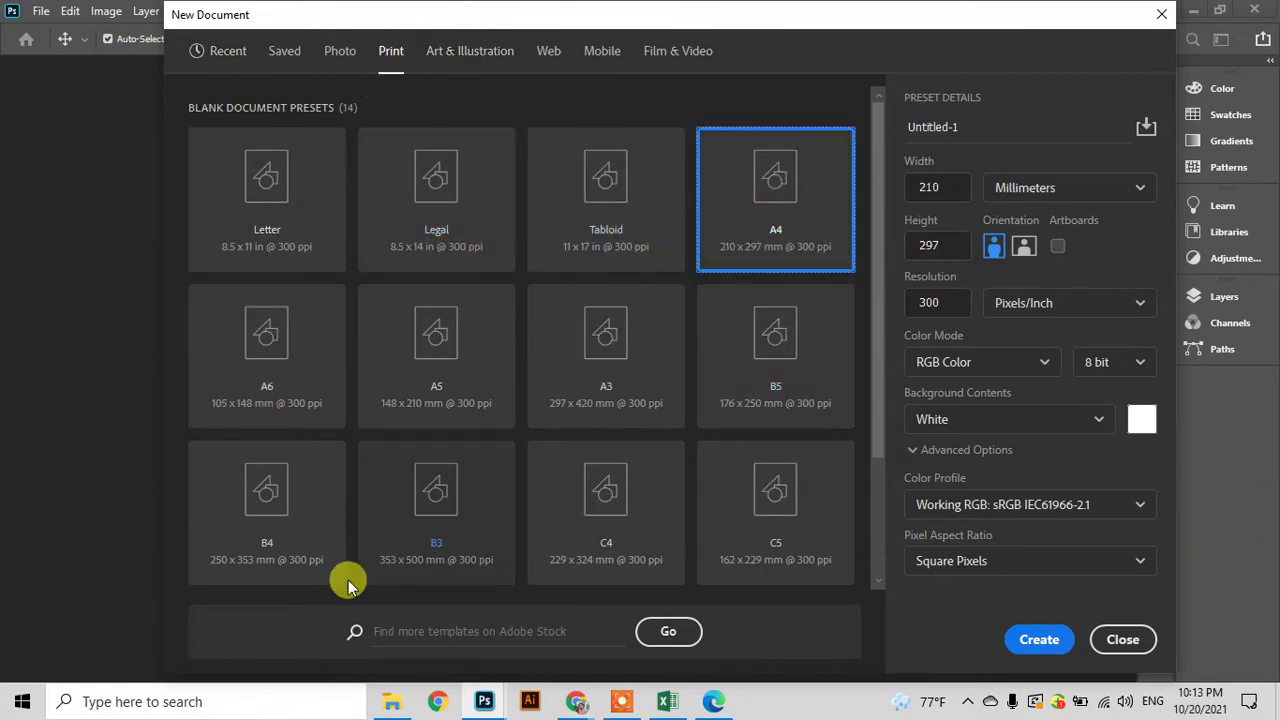
{"action": "double_click", "coordinate": [932, 302]}
{"action": "type", "text": "72"}
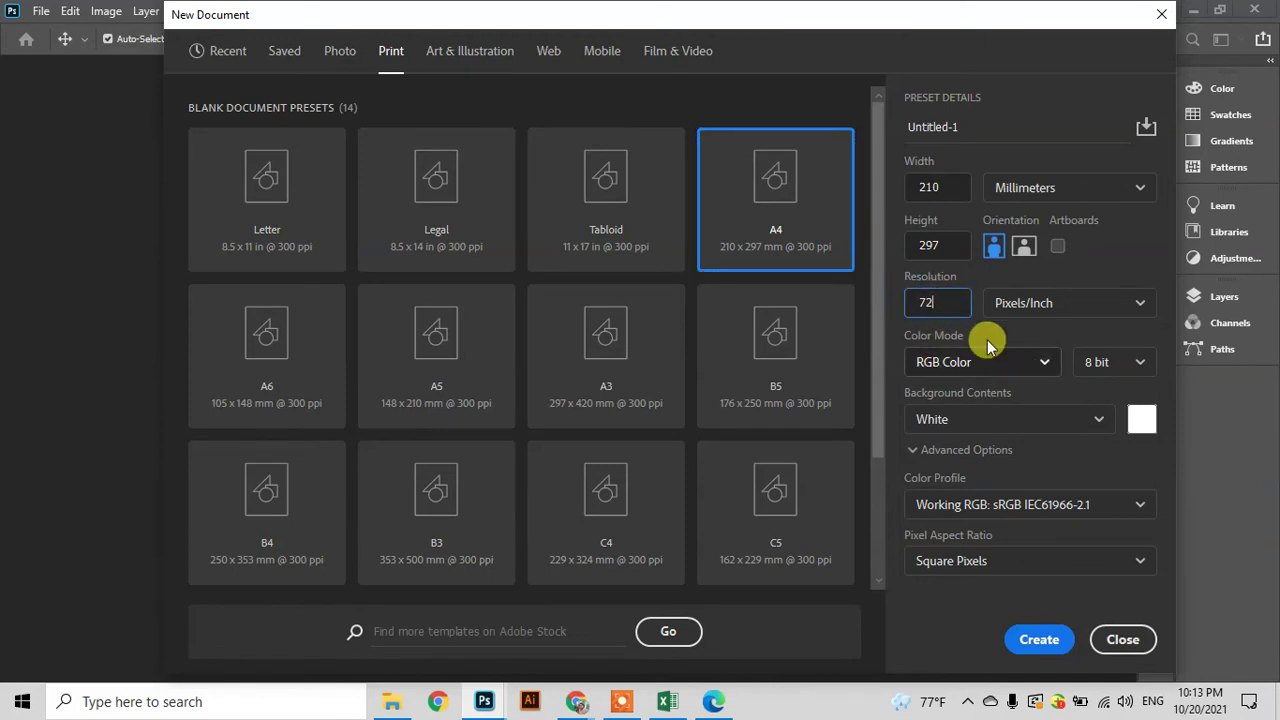
{"action": "double_click", "coordinate": [930, 302]}
{"action": "type", "text": "300"}
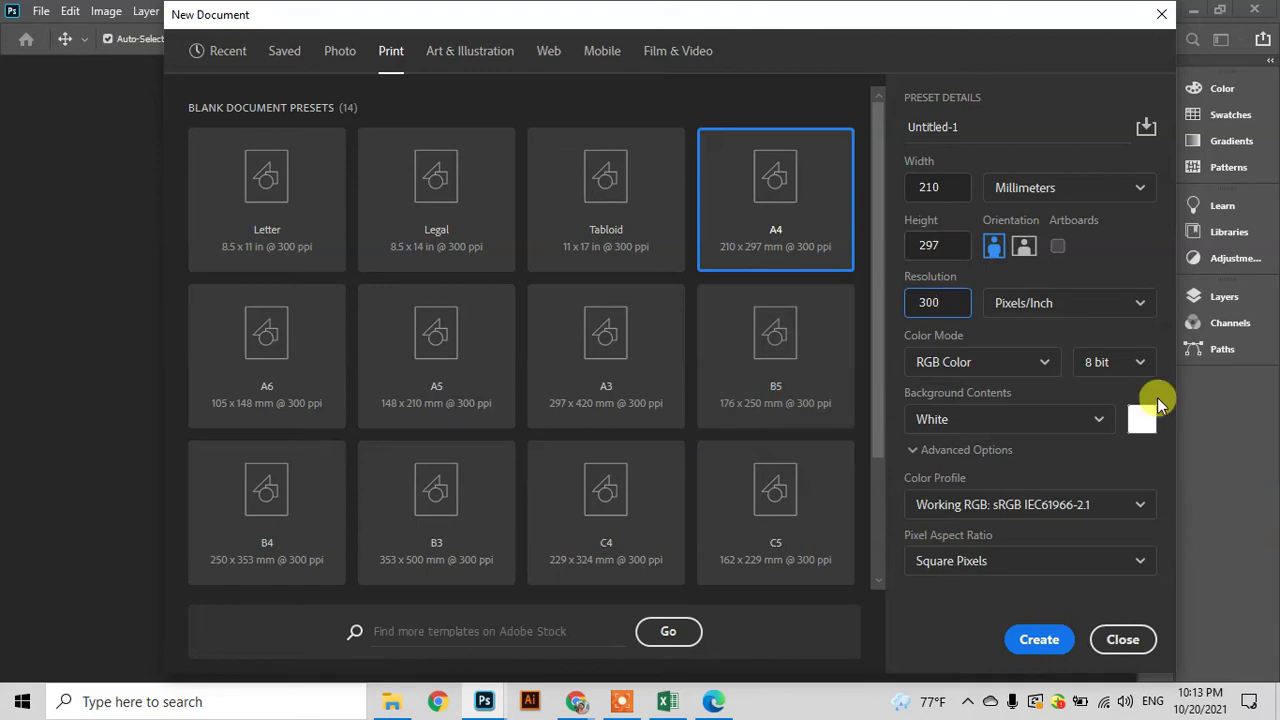
{"action": "double_click", "coordinate": [945, 300]}
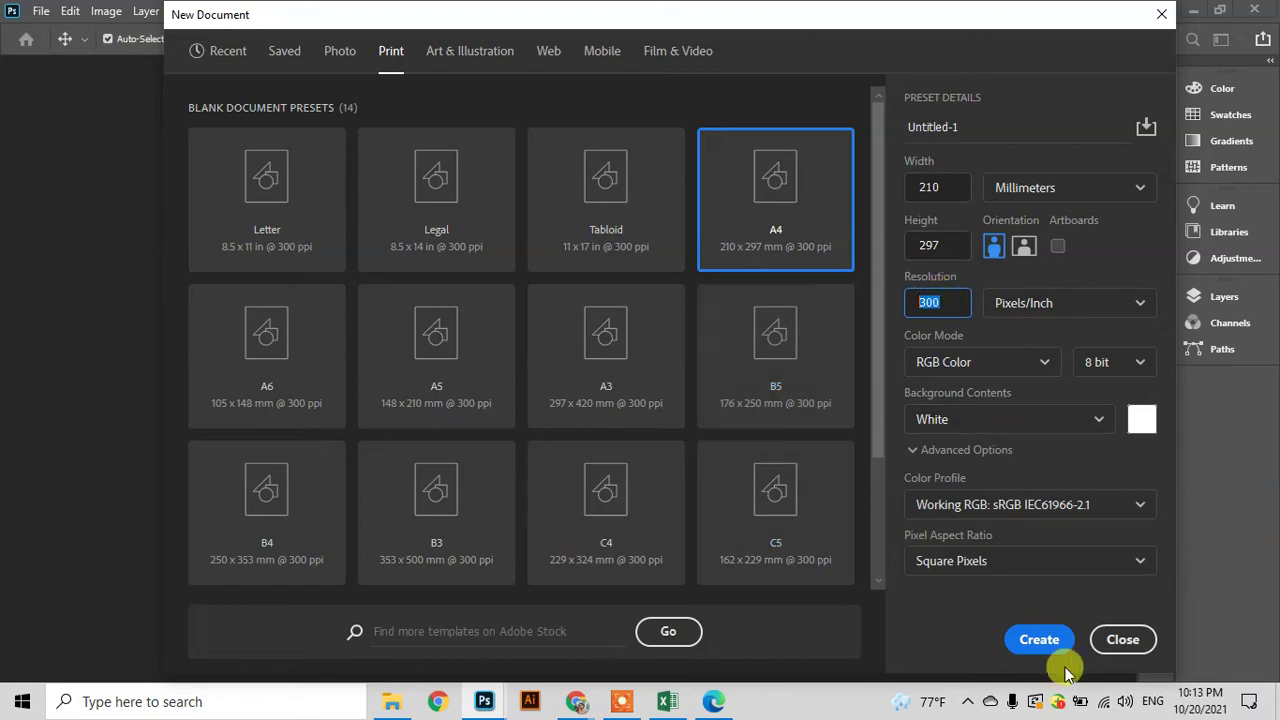
{"action": "left_click", "coordinate": [1039, 643]}
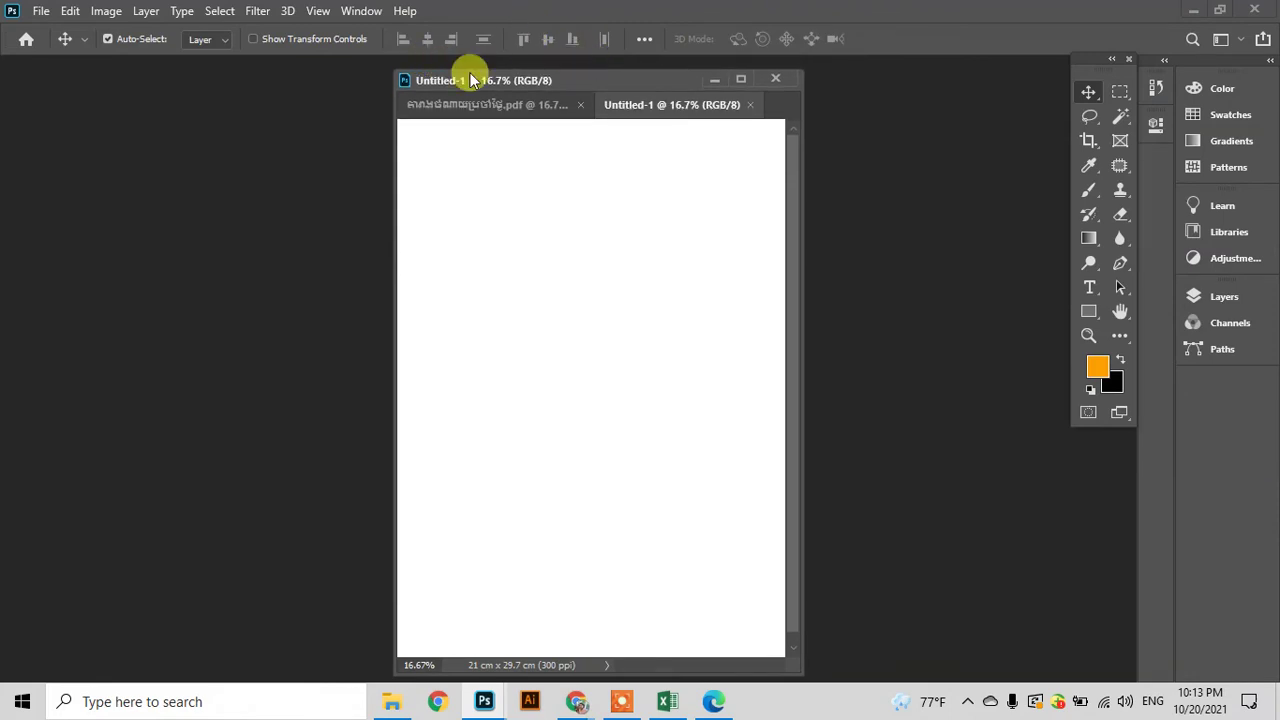
- Close the older PDF document without saving and dock the Untitled-1 window back
{"action": "left_click", "coordinate": [580, 105]}
{"action": "left_click", "coordinate": [632, 272]}
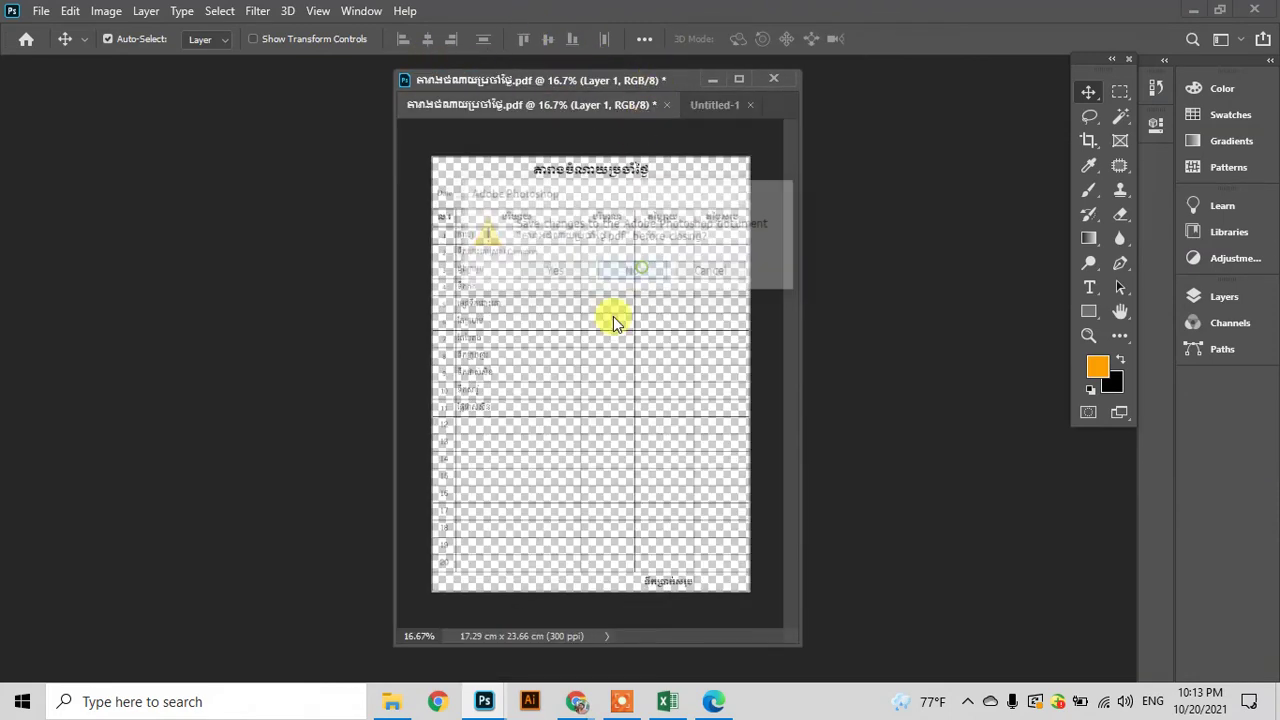
{"action": "left_click_drag", "start_coordinate": [580, 79], "coordinate": [268, 60]}
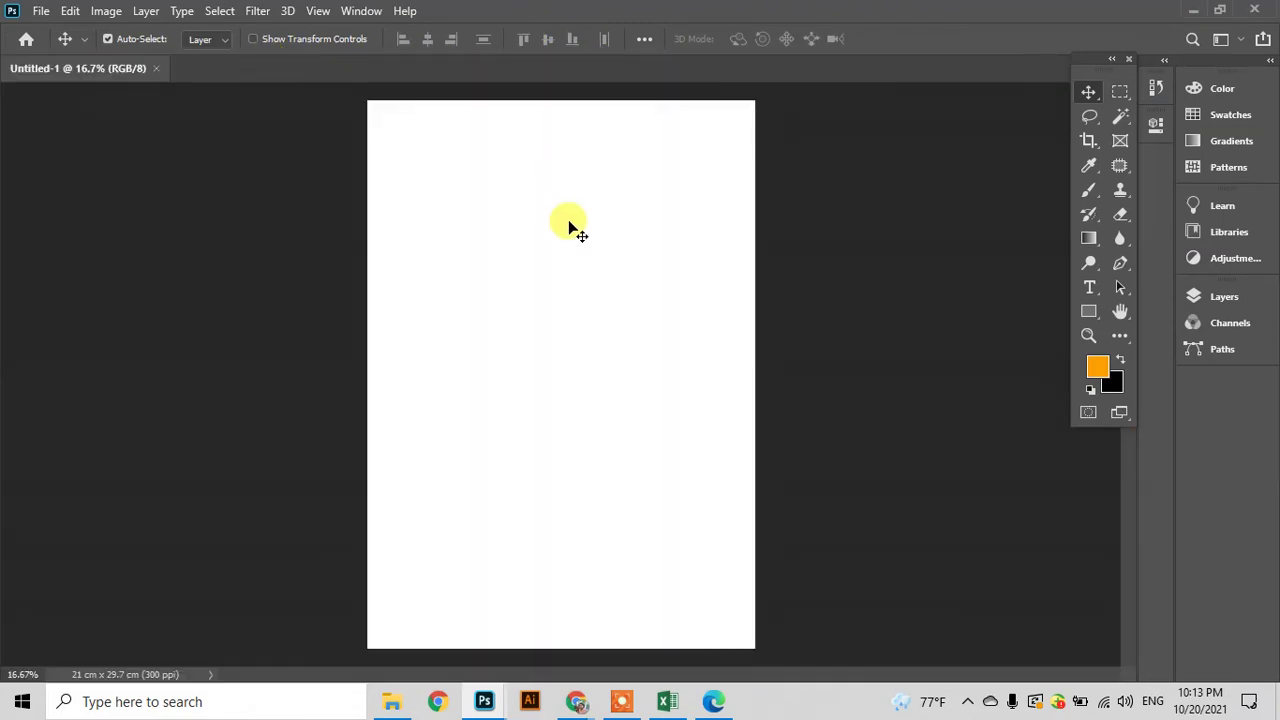
- Drag the Save As PDF file from File Explorer onto Photoshop's tab bar
{"action": "left_click", "coordinate": [392, 701]}
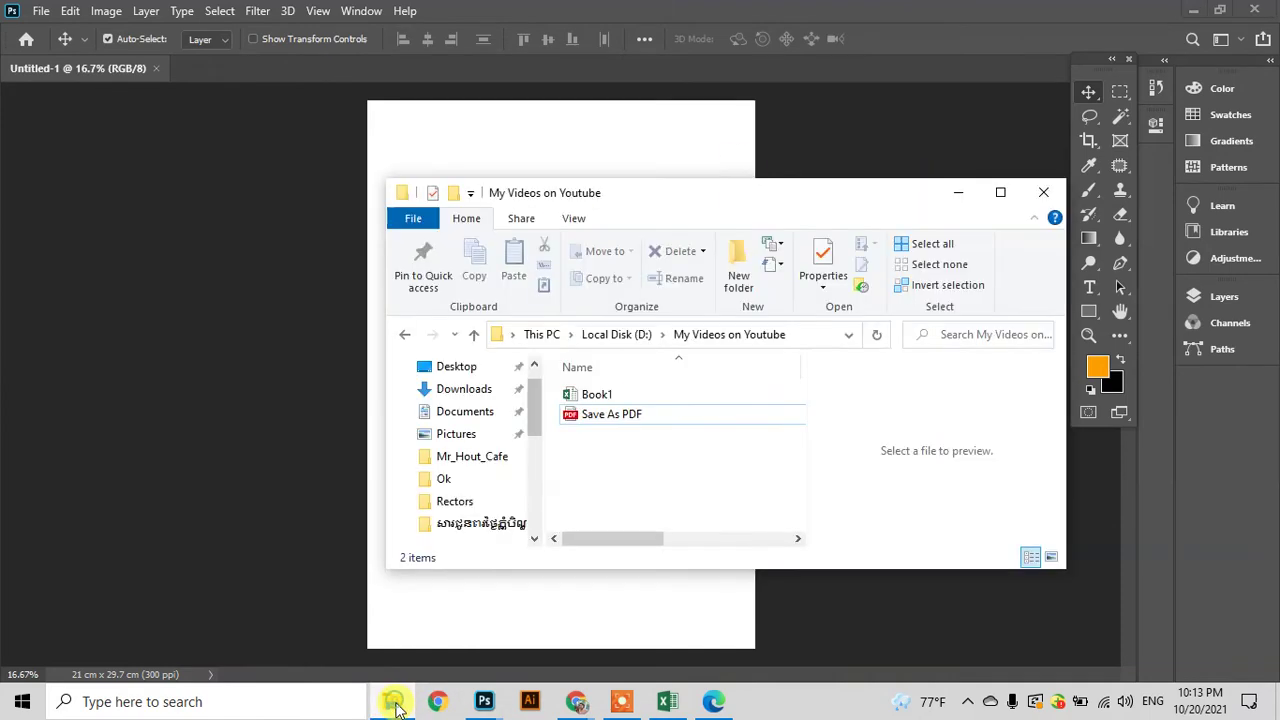
{"action": "left_click_drag", "start_coordinate": [783, 218], "coordinate": [799, 178]}
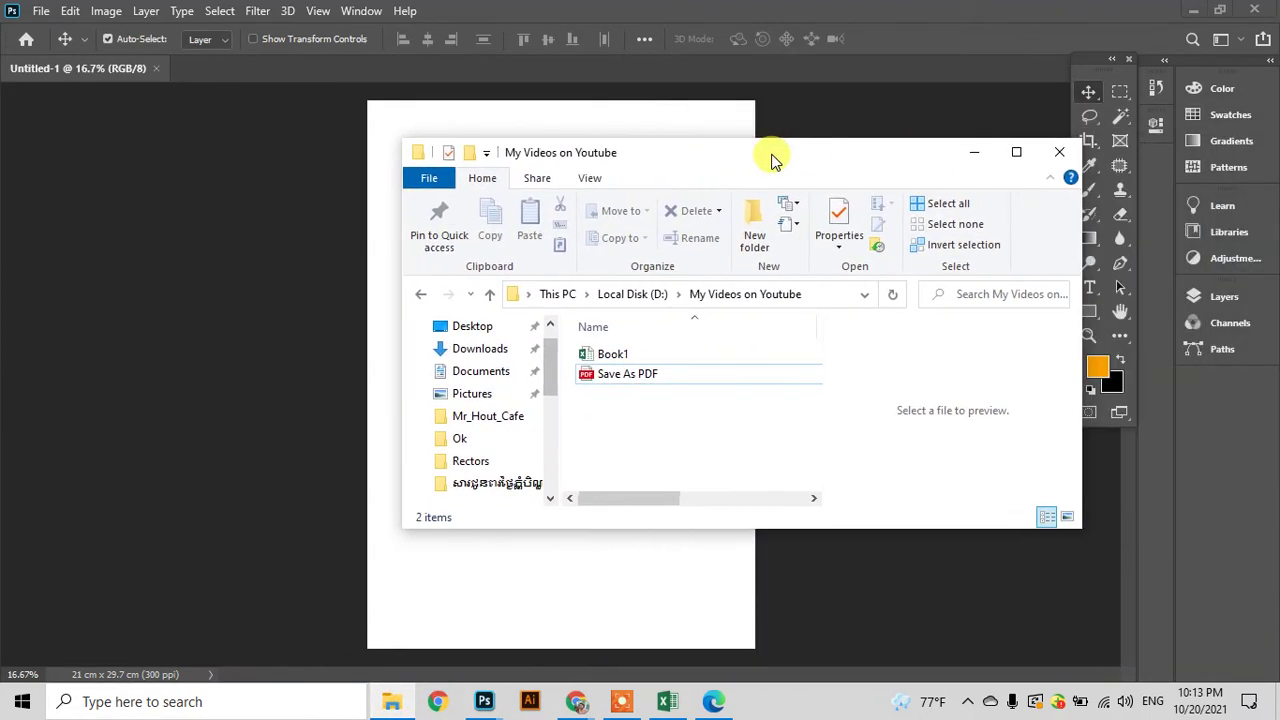
{"action": "left_click", "coordinate": [1016, 152]}
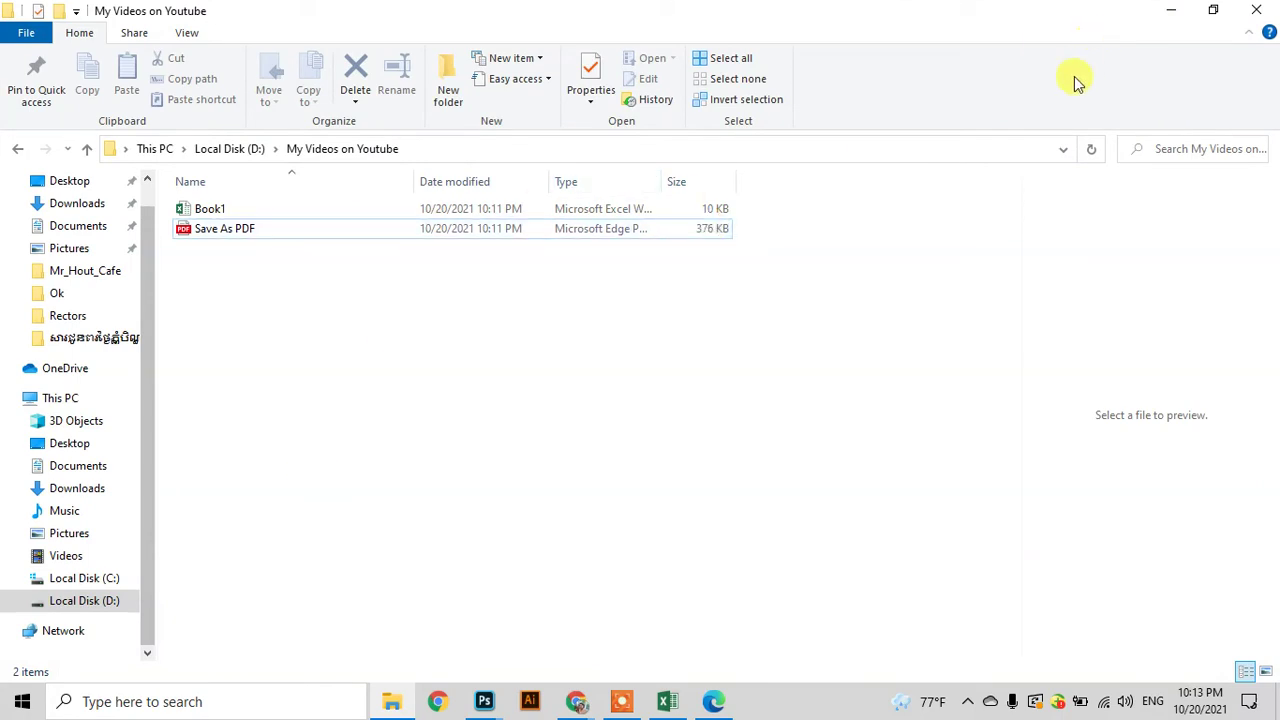
{"action": "left_click", "coordinate": [1213, 15]}
{"action": "left_click_drag", "start_coordinate": [829, 160], "coordinate": [1037, 260]}
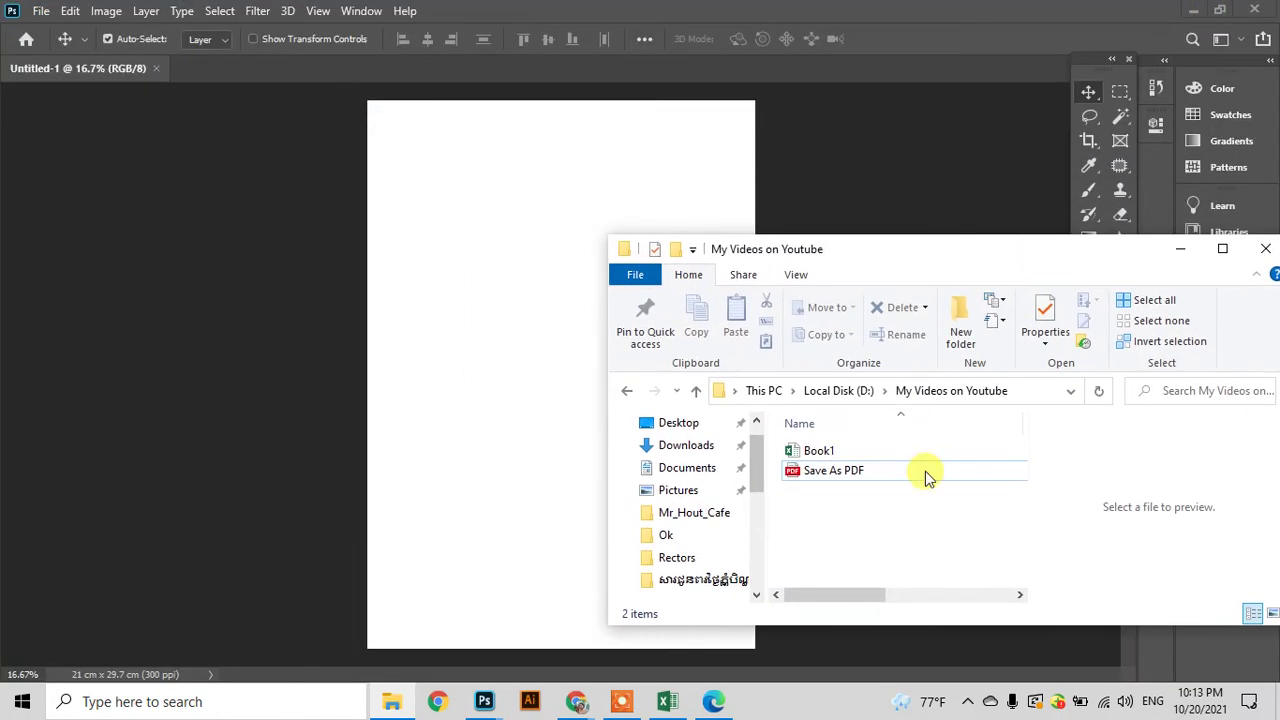
{"action": "left_click", "coordinate": [851, 467]}
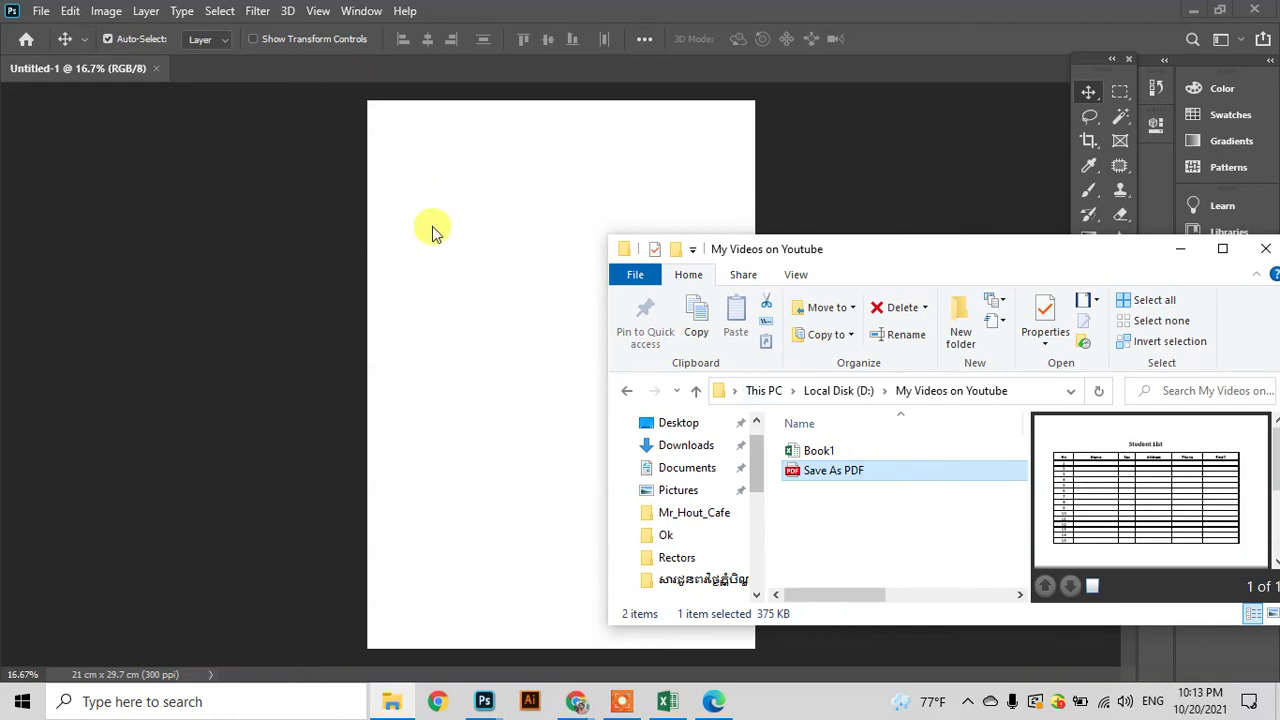
{"action": "left_click_drag", "start_coordinate": [838, 478], "coordinate": [272, 157]}
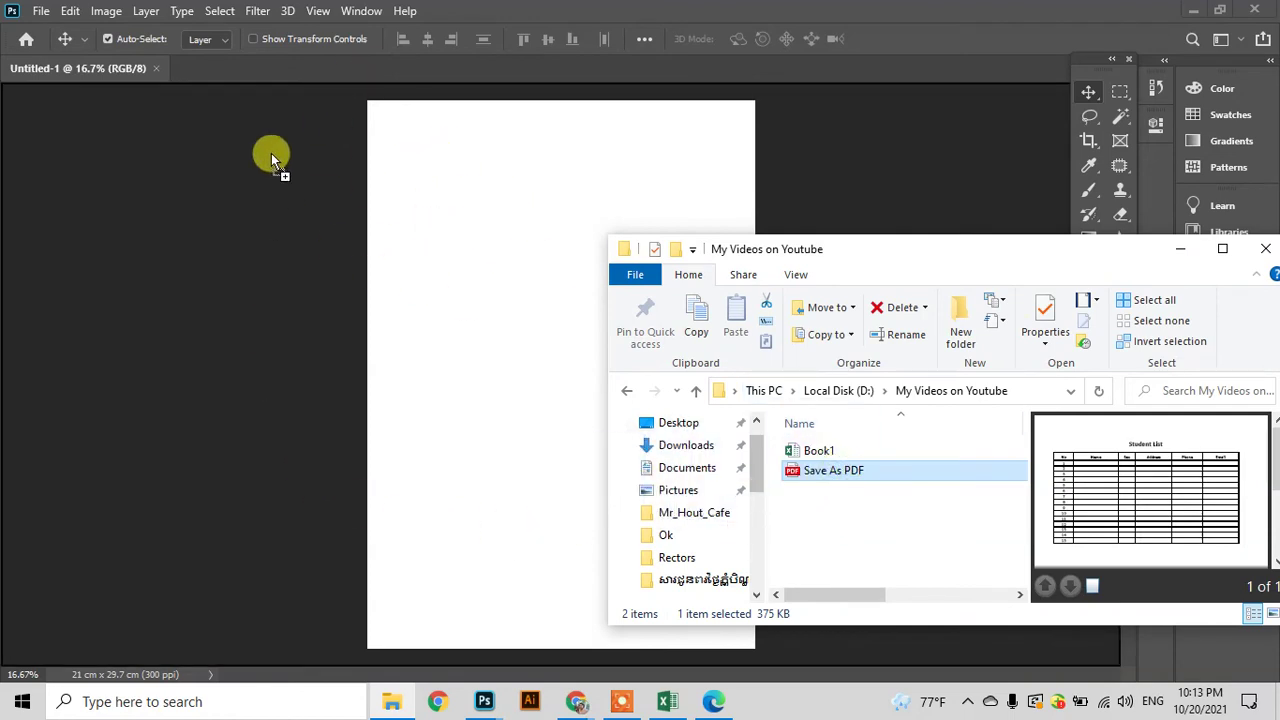
{"action": "left_click_drag", "start_coordinate": [236, 86], "coordinate": [249, 69]}
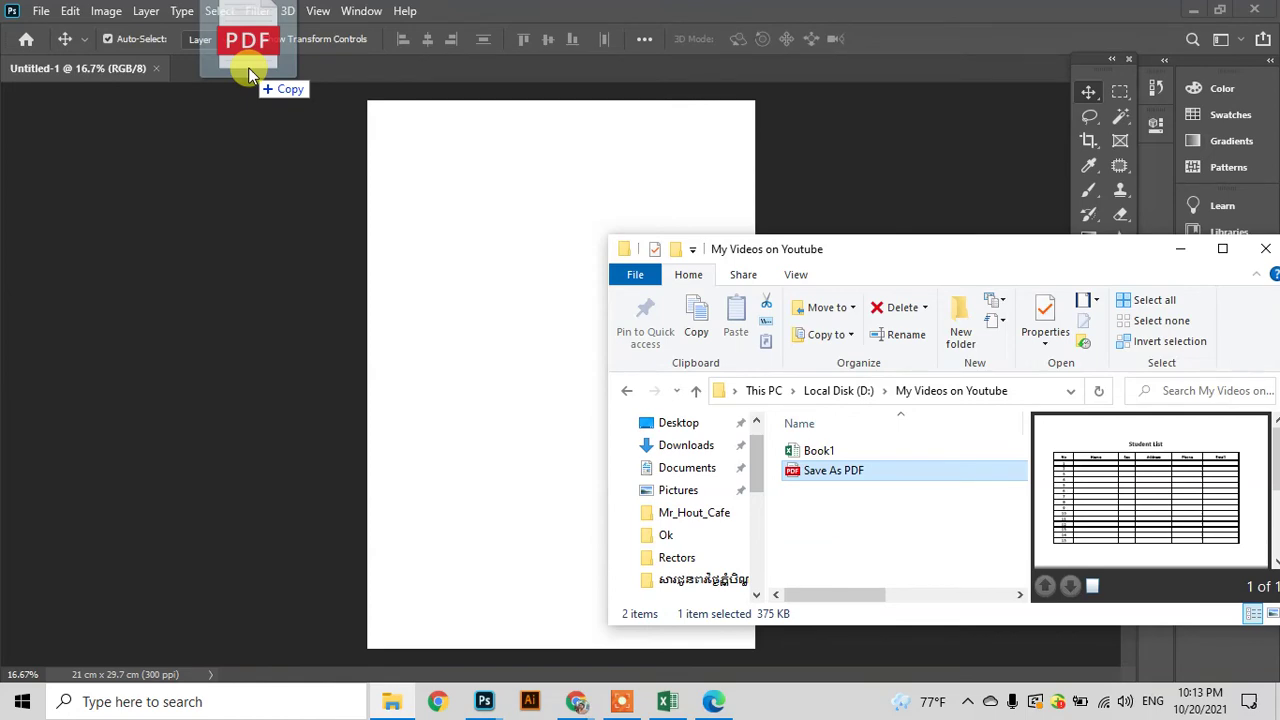
- Import the Save As PDF file as Pages and open it as a document
{"action": "left_click_drag", "start_coordinate": [248, 67], "coordinate": [248, 67]}
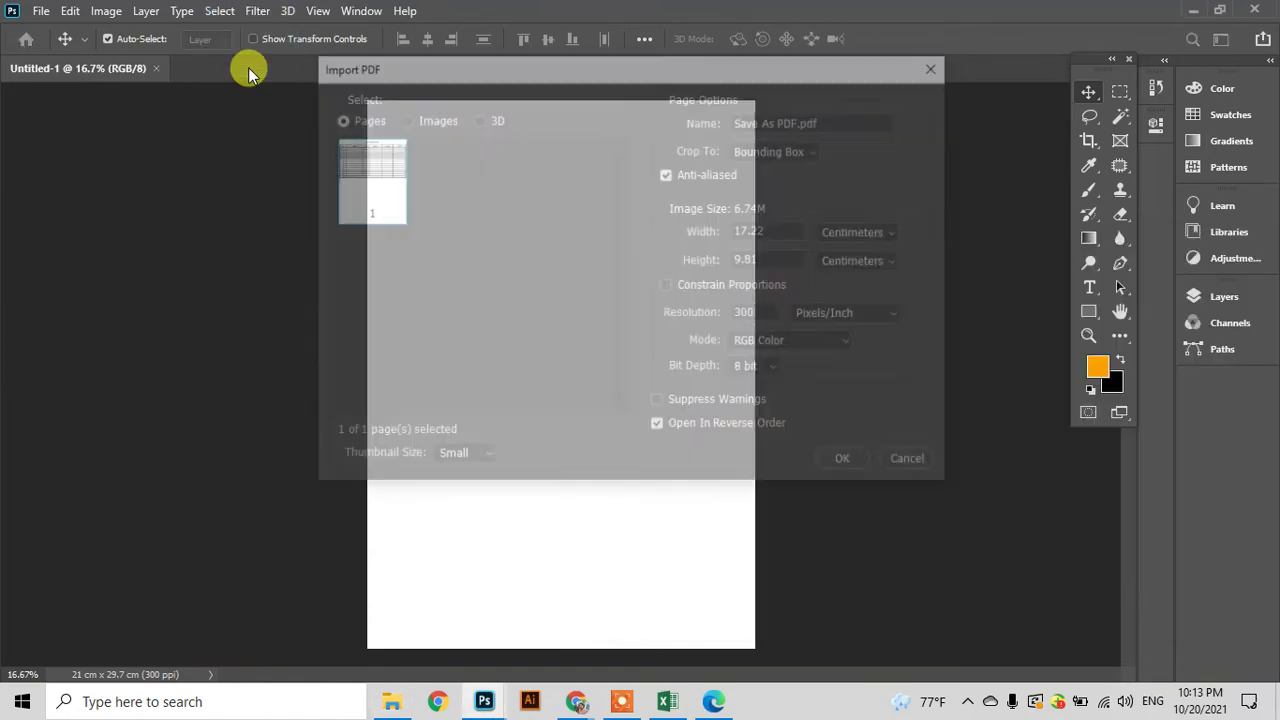
{"action": "left_click", "coordinate": [404, 117]}
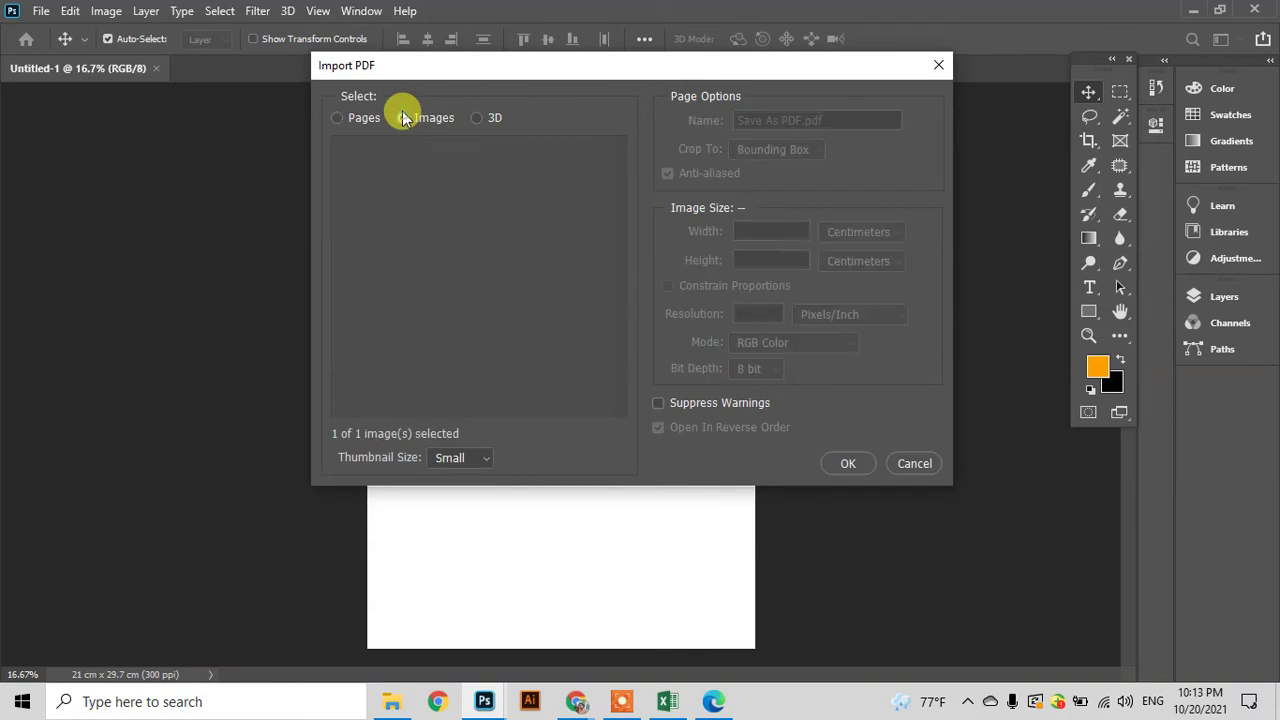
{"action": "left_click", "coordinate": [340, 118]}
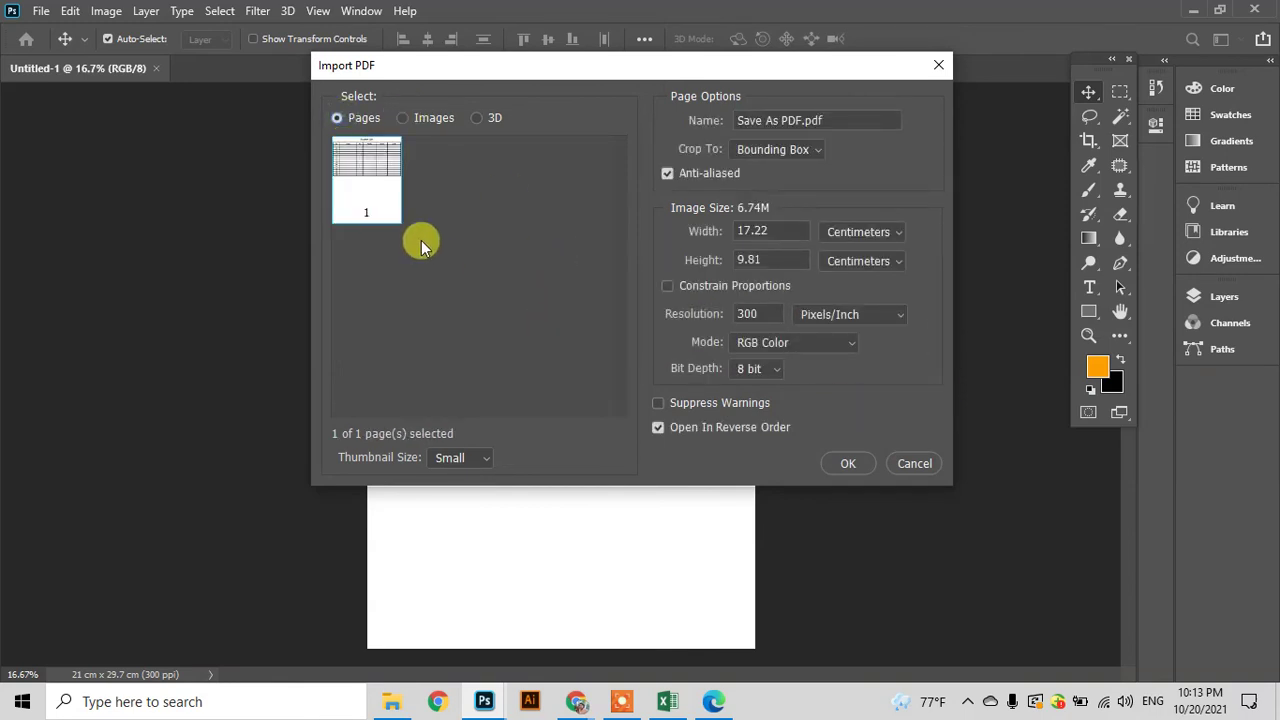
{"action": "left_click", "coordinate": [854, 461]}
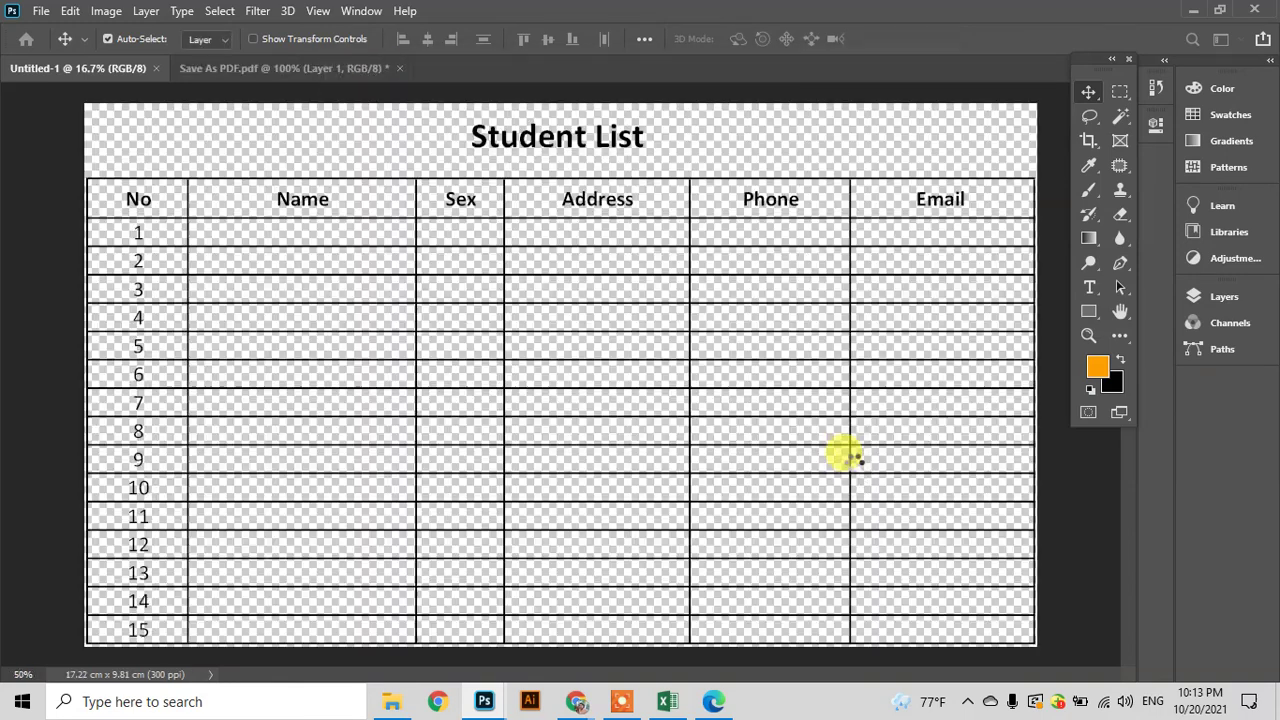
- Copy the Student List table onto the A4 page and close the PDF without saving
{"action": "left_click_drag", "start_coordinate": [314, 68], "coordinate": [547, 280]}
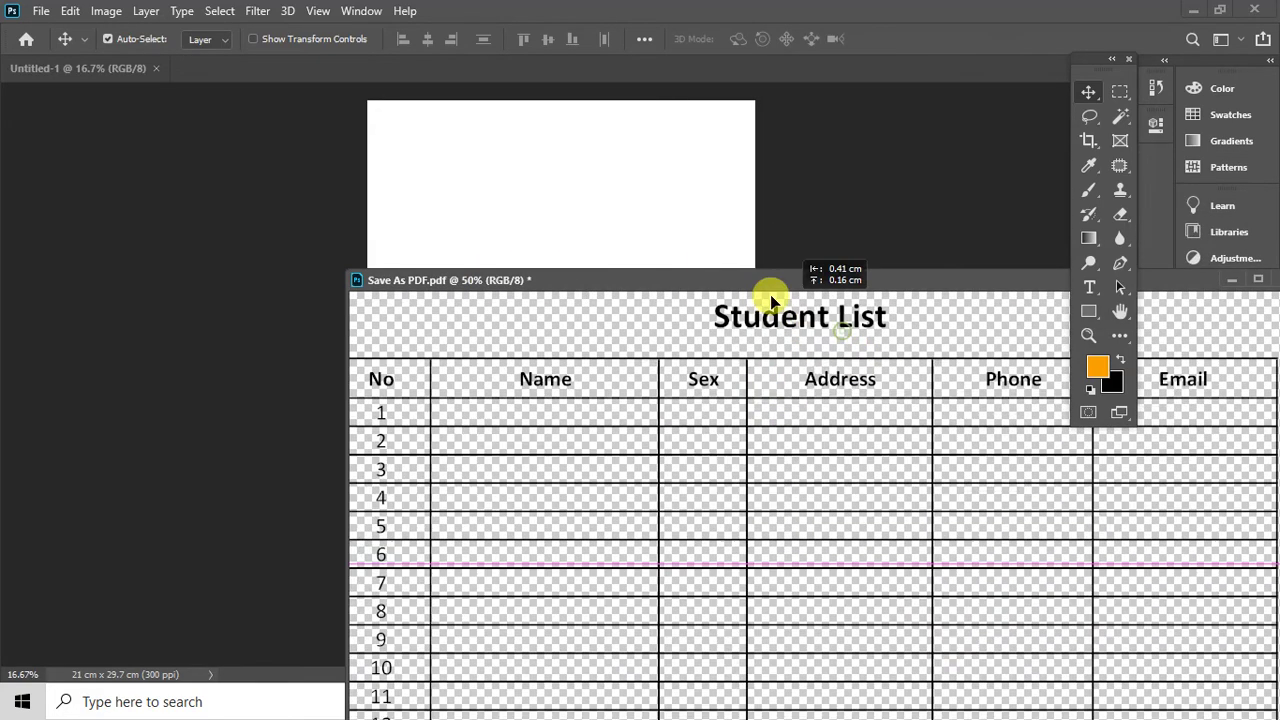
{"action": "mouse_move", "coordinate": [843, 336]}
{"action": "left_mouse_down"}
{"action": "mouse_move", "coordinate": [801, 351]}
{"action": "mouse_move", "coordinate": [643, 202]}
{"action": "left_mouse_up"}
{"action": "left_click_drag", "start_coordinate": [845, 291], "coordinate": [500, 418]}
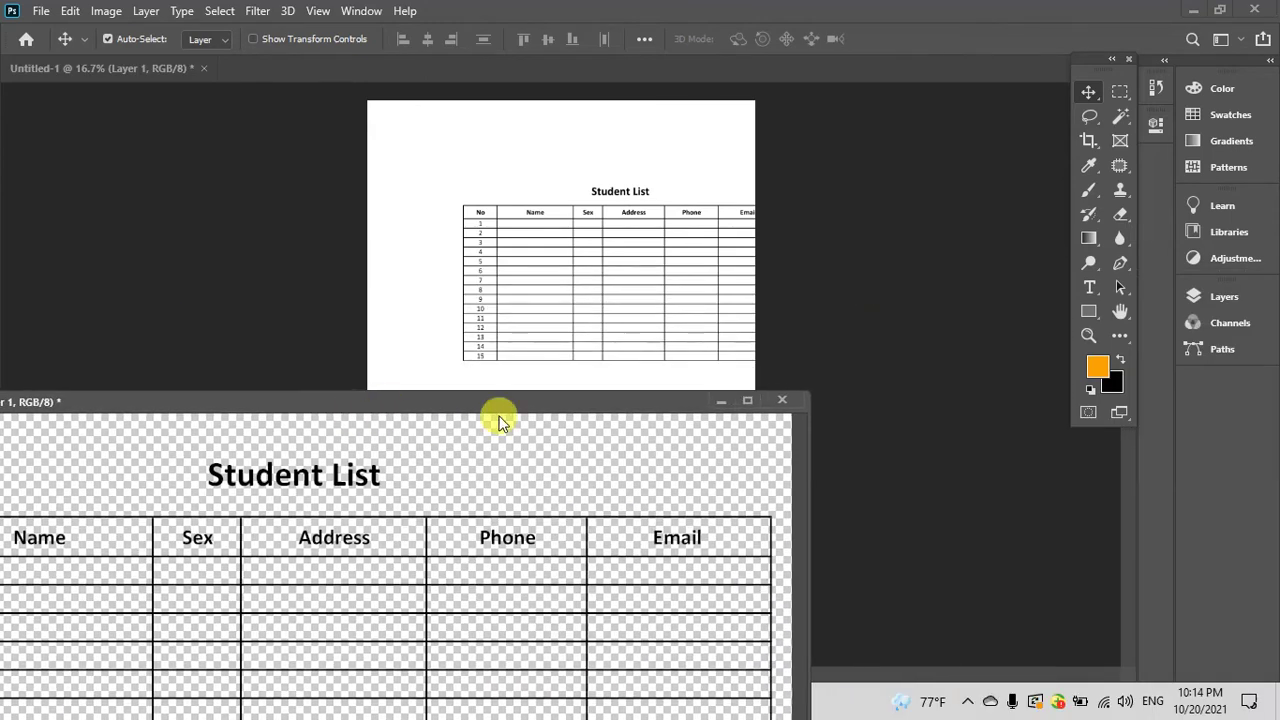
{"action": "left_click", "coordinate": [791, 397]}
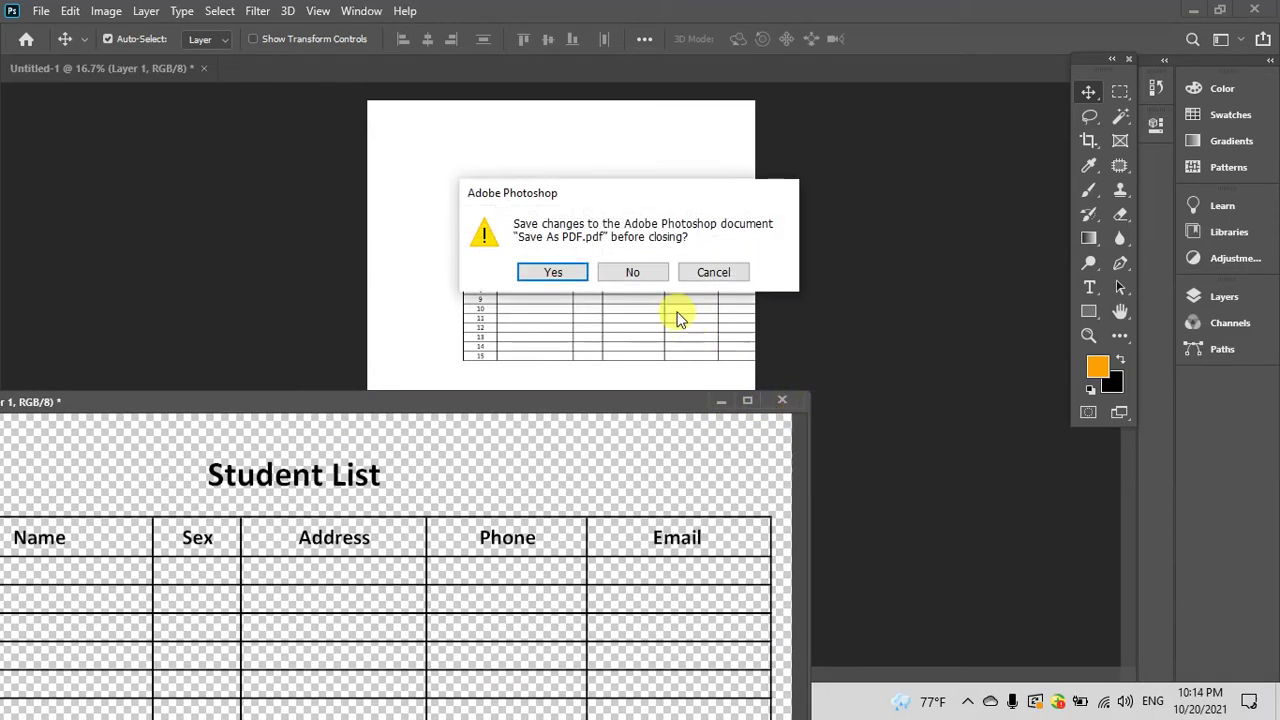
{"action": "left_click", "coordinate": [646, 269]}
- Centre the table near the top of the page and zoom to 25%
{"action": "left_click_drag", "start_coordinate": [645, 193], "coordinate": [557, 188]}
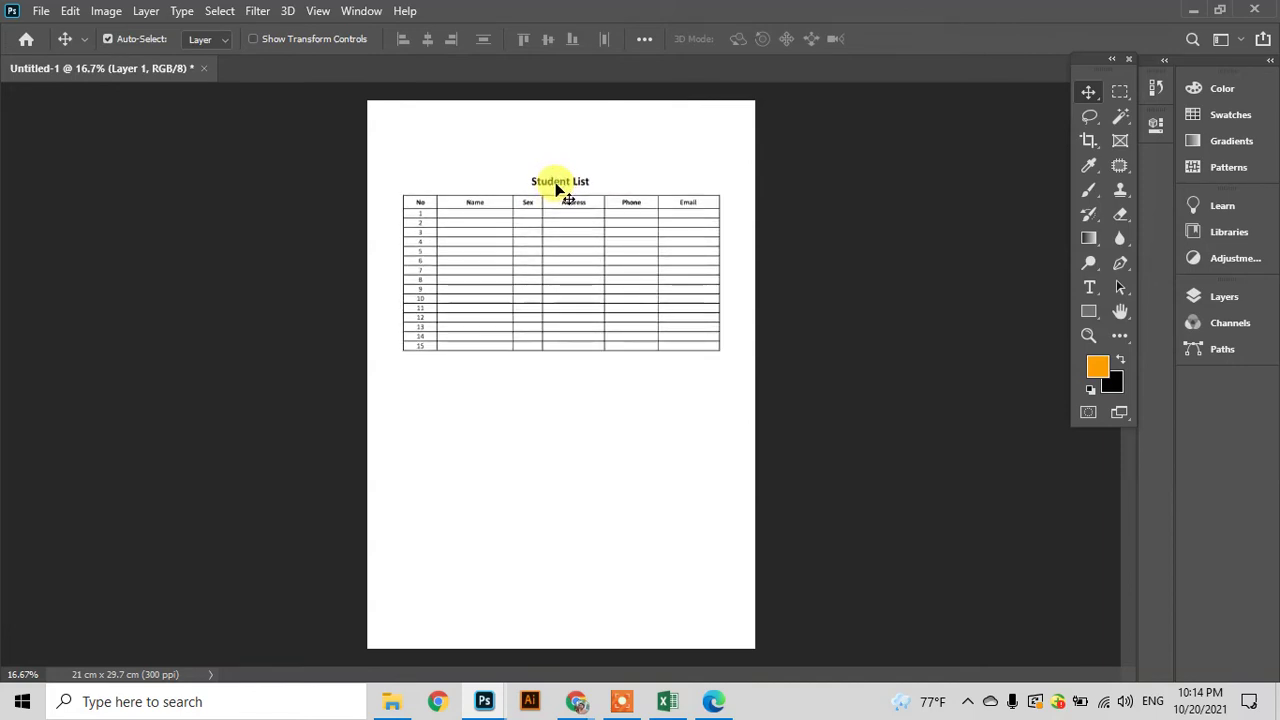
{"action": "left_click", "coordinate": [828, 280]}
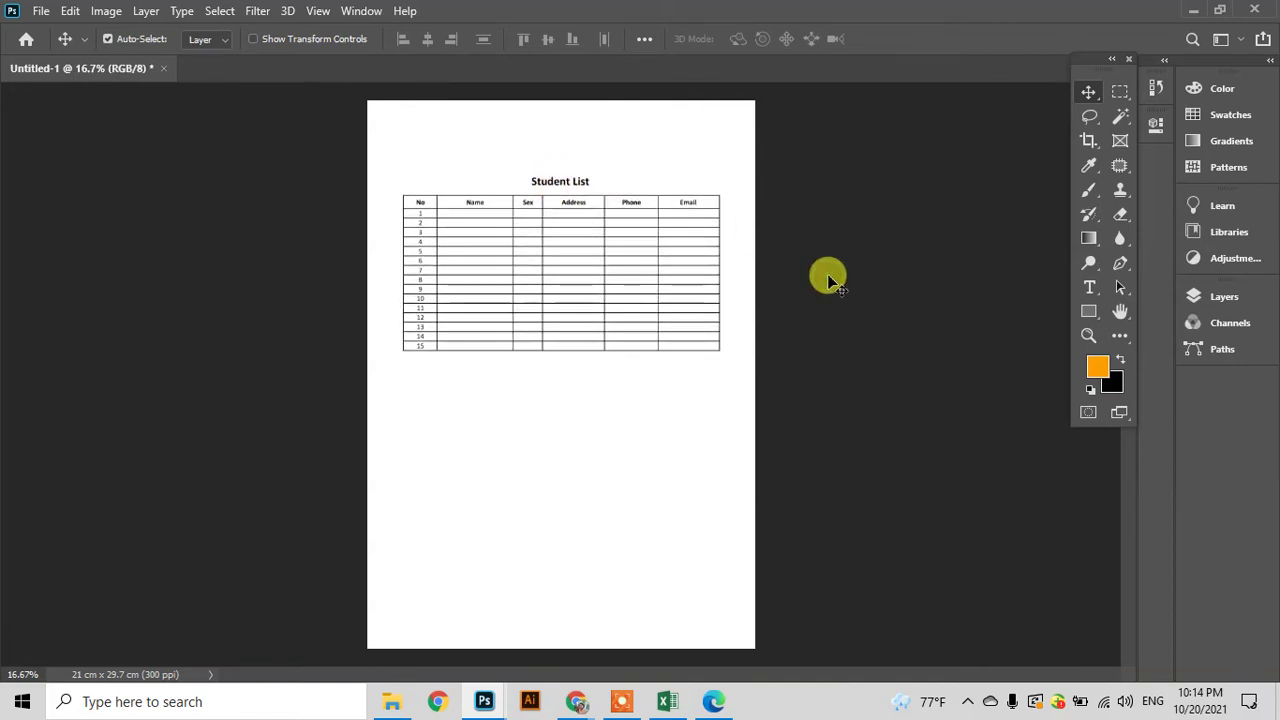
{"action": "key", "text": "ctrl+plus"}
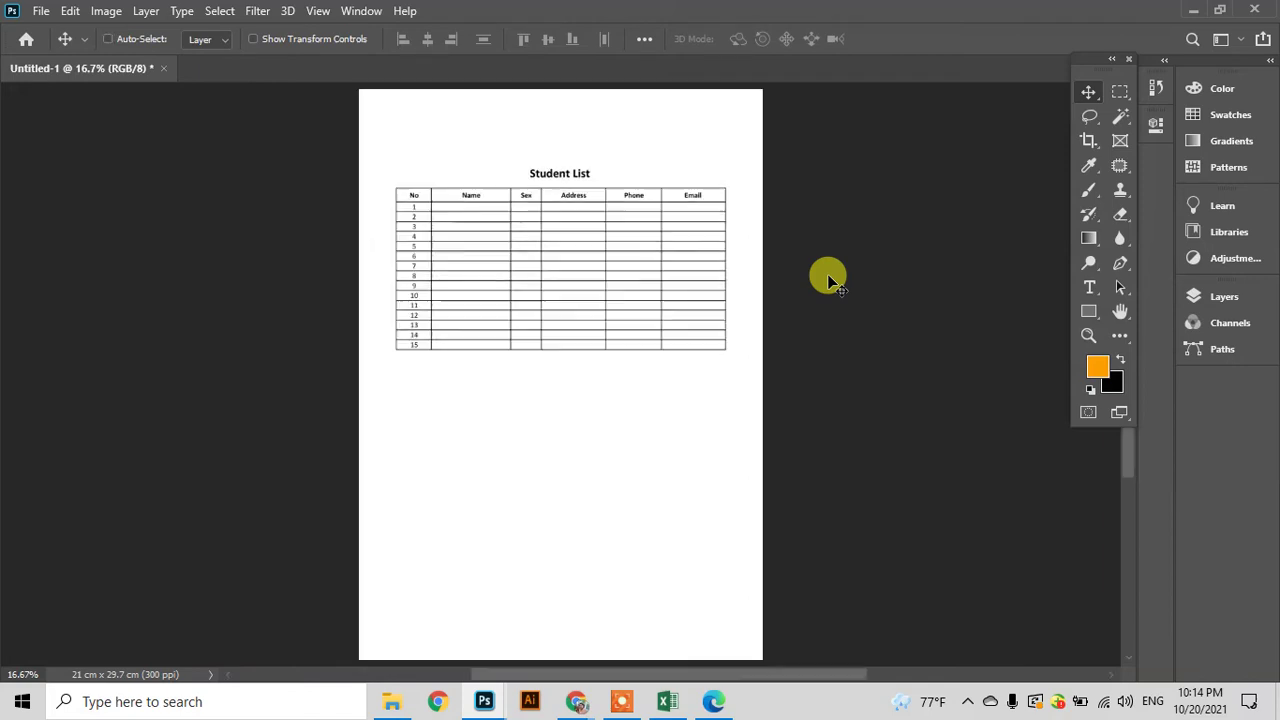
{"action": "scroll", "coordinate": [828, 280], "scroll_direction": "up", "scroll_amount": 1}
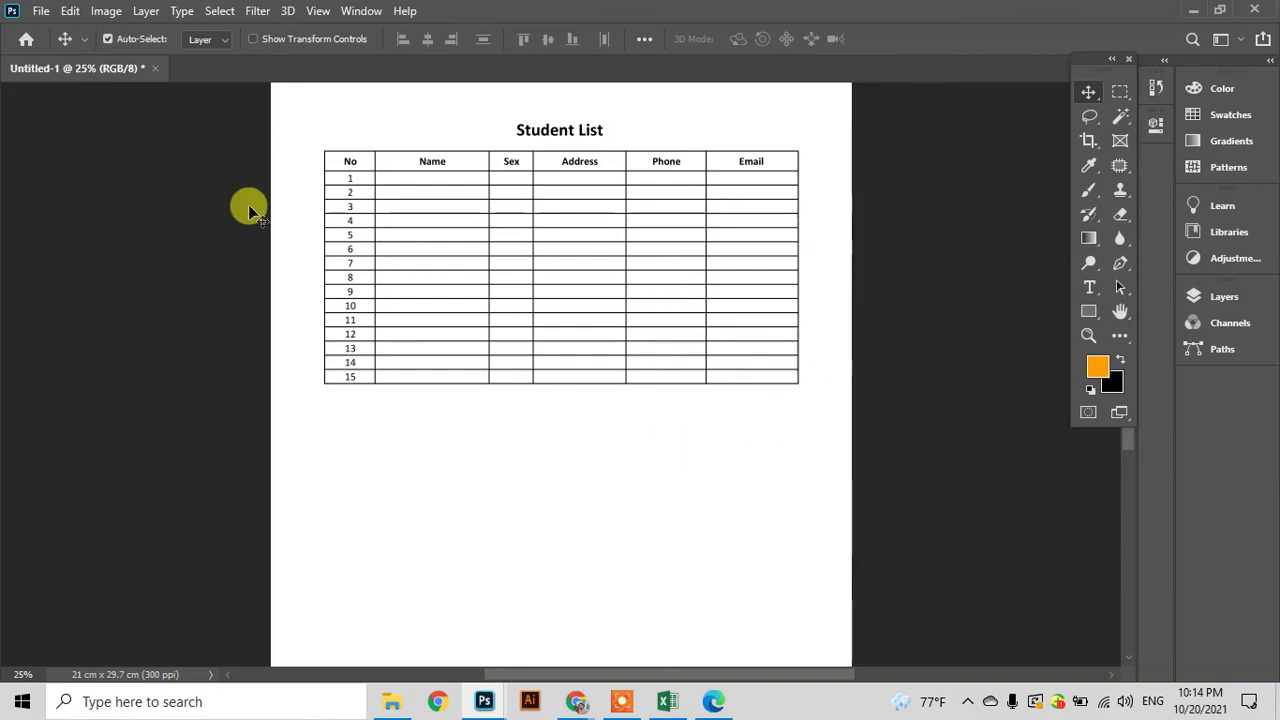
- Start Save As on this computer and browse to D:\My Videos on Youtube
{"action": "left_click", "coordinate": [41, 15]}
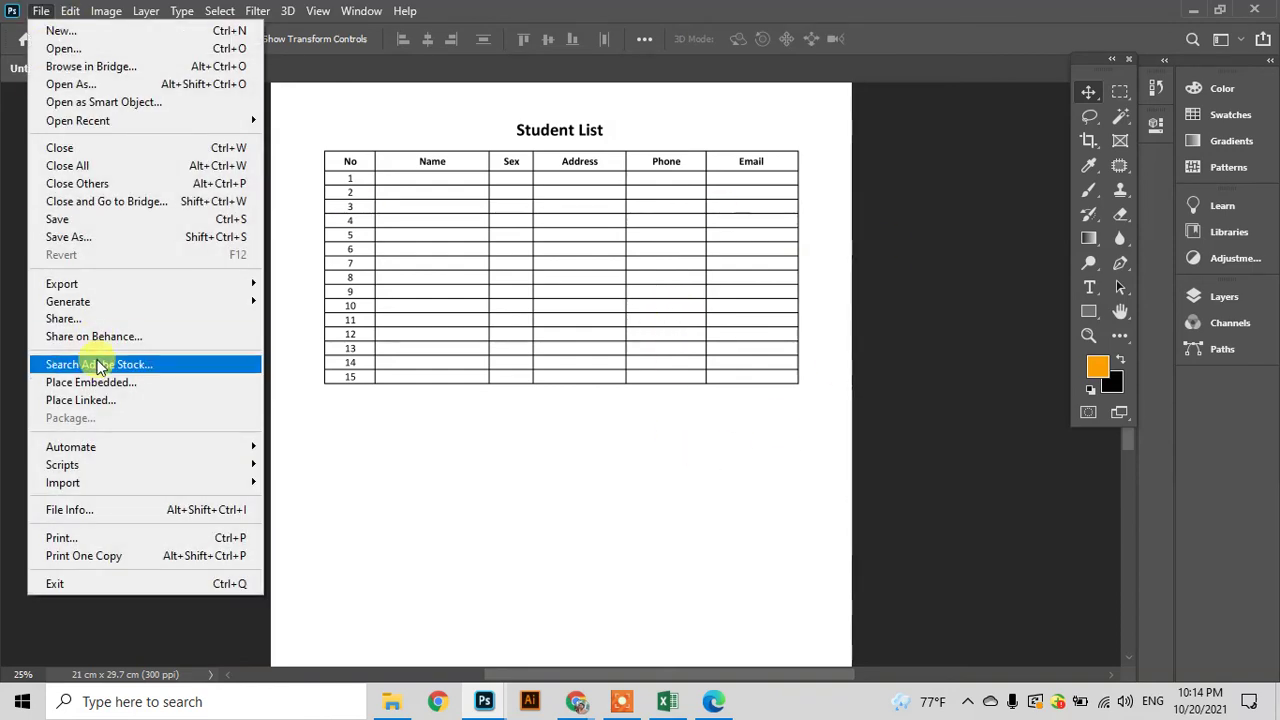
{"action": "left_click", "coordinate": [100, 240]}
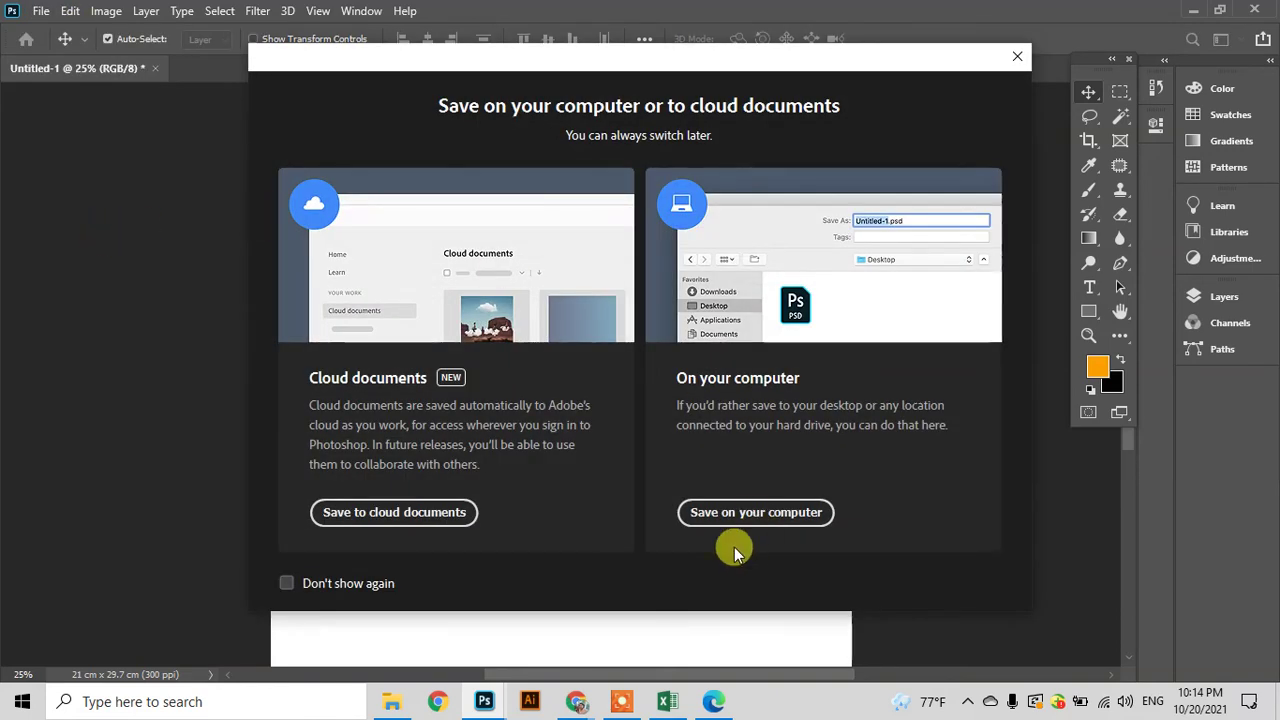
{"action": "left_click", "coordinate": [789, 515]}
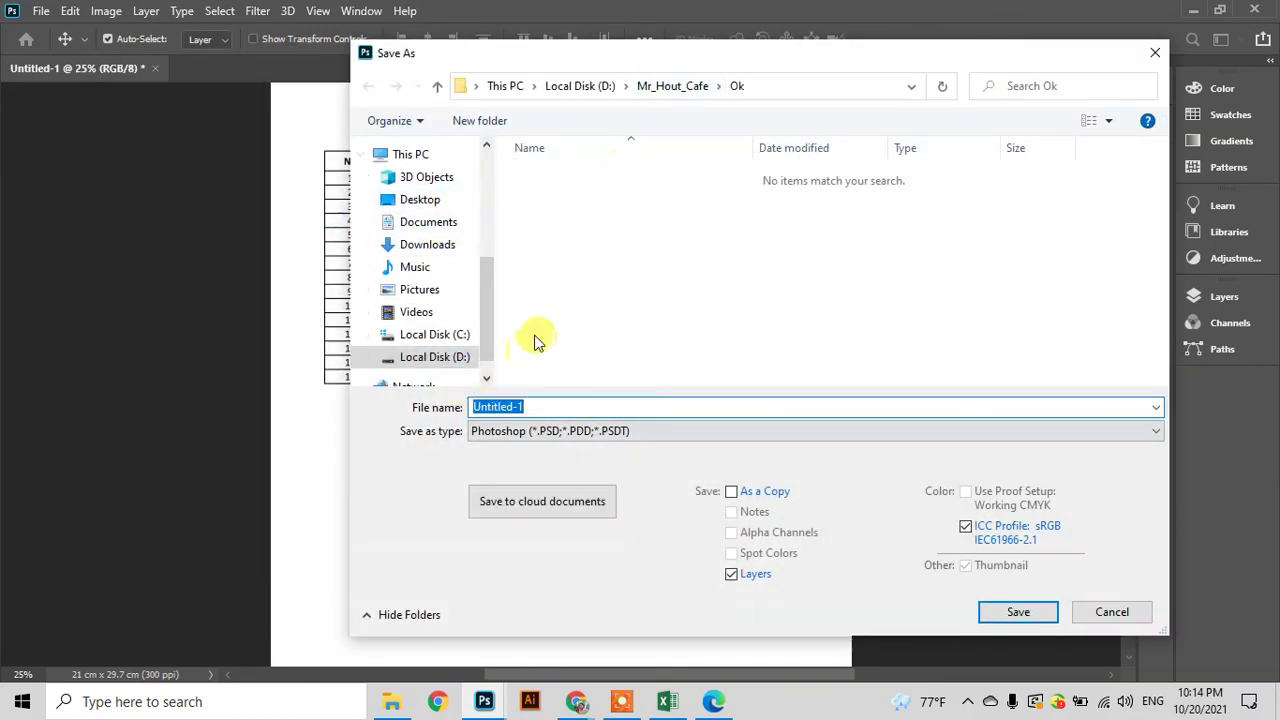
{"action": "left_click", "coordinate": [590, 87]}
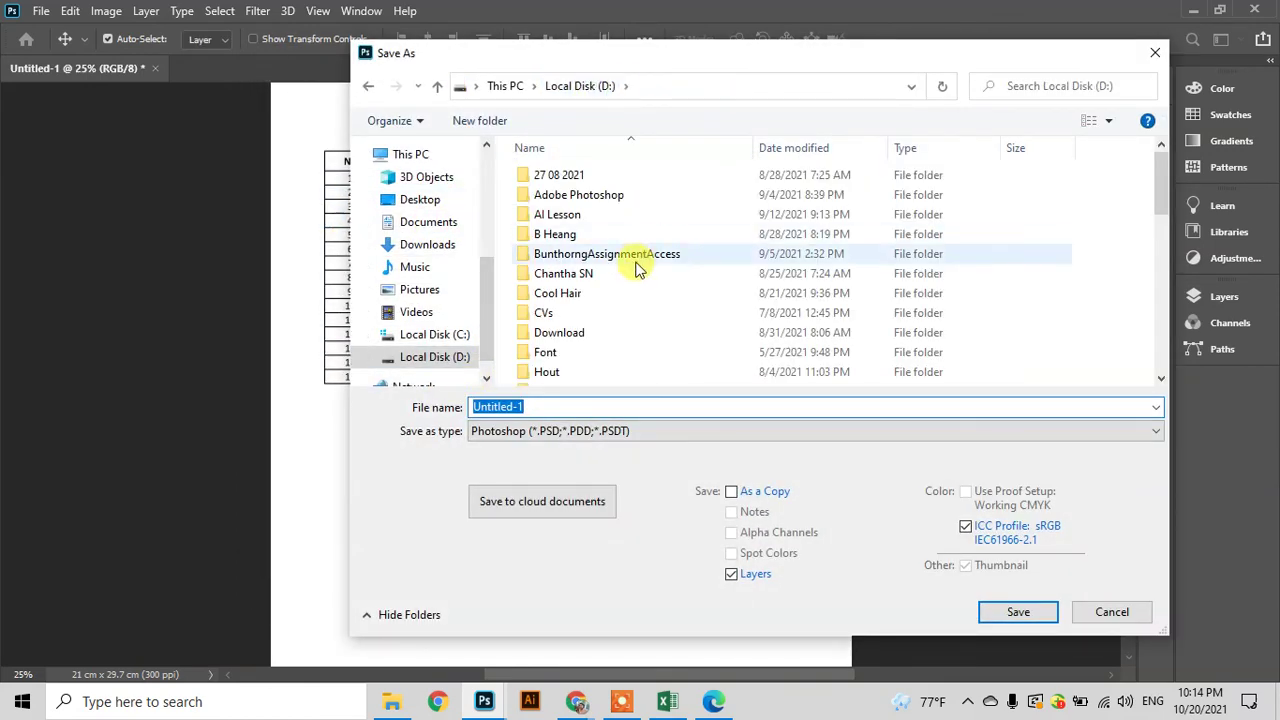
{"action": "scroll", "coordinate": [620, 330], "scroll_direction": "down", "scroll_amount": 2}
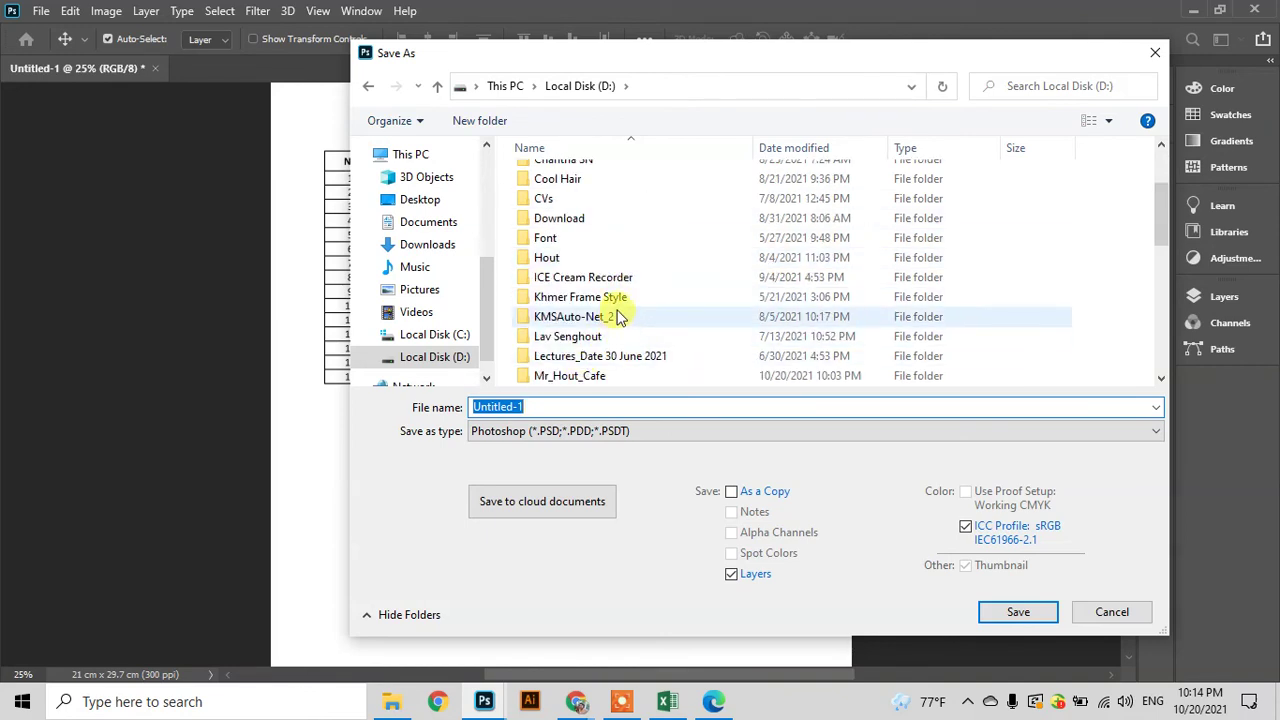
{"action": "scroll", "coordinate": [610, 300], "scroll_direction": "down", "scroll_amount": 2}
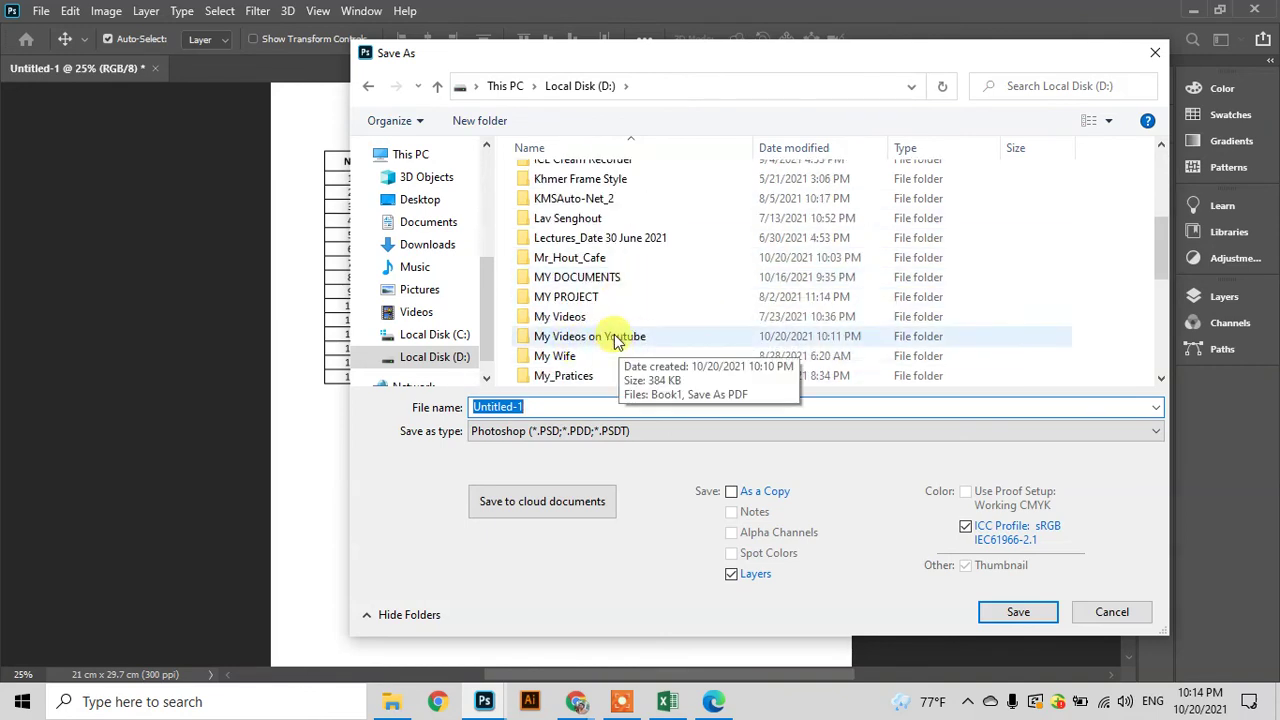
{"action": "left_click", "coordinate": [665, 340]}
{"action": "double_click", "coordinate": [665, 340]}
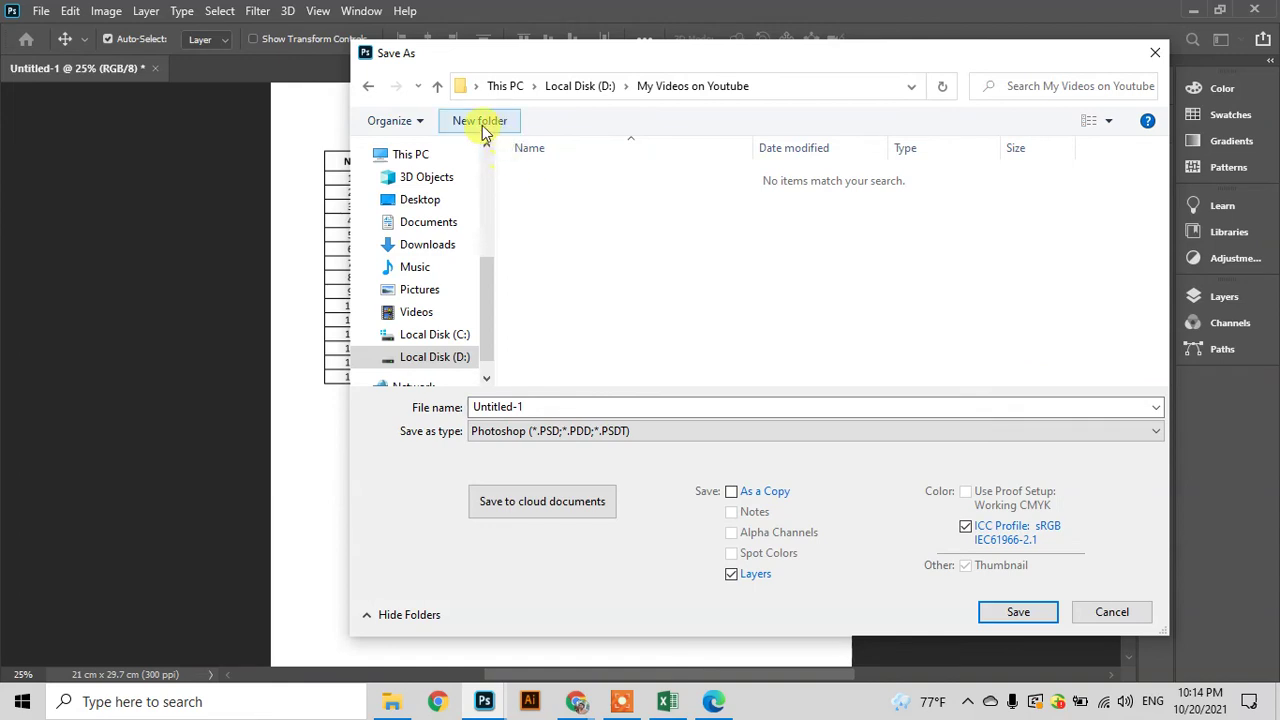
- Save the page as Testing in JPEG format with Quality 12 (Maximum)
{"action": "left_click", "coordinate": [549, 408]}
{"action": "double_click", "coordinate": [549, 408]}
{"action": "type", "text": "Testing"}
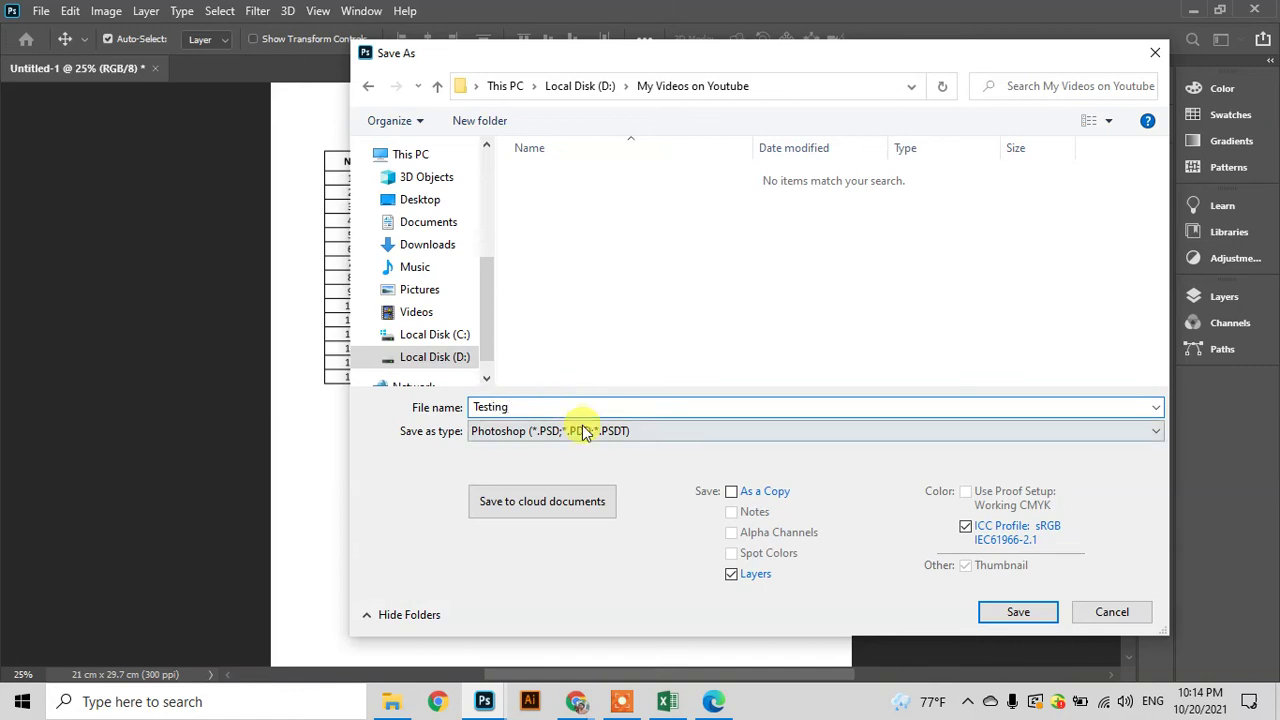
{"action": "left_click", "coordinate": [578, 431]}
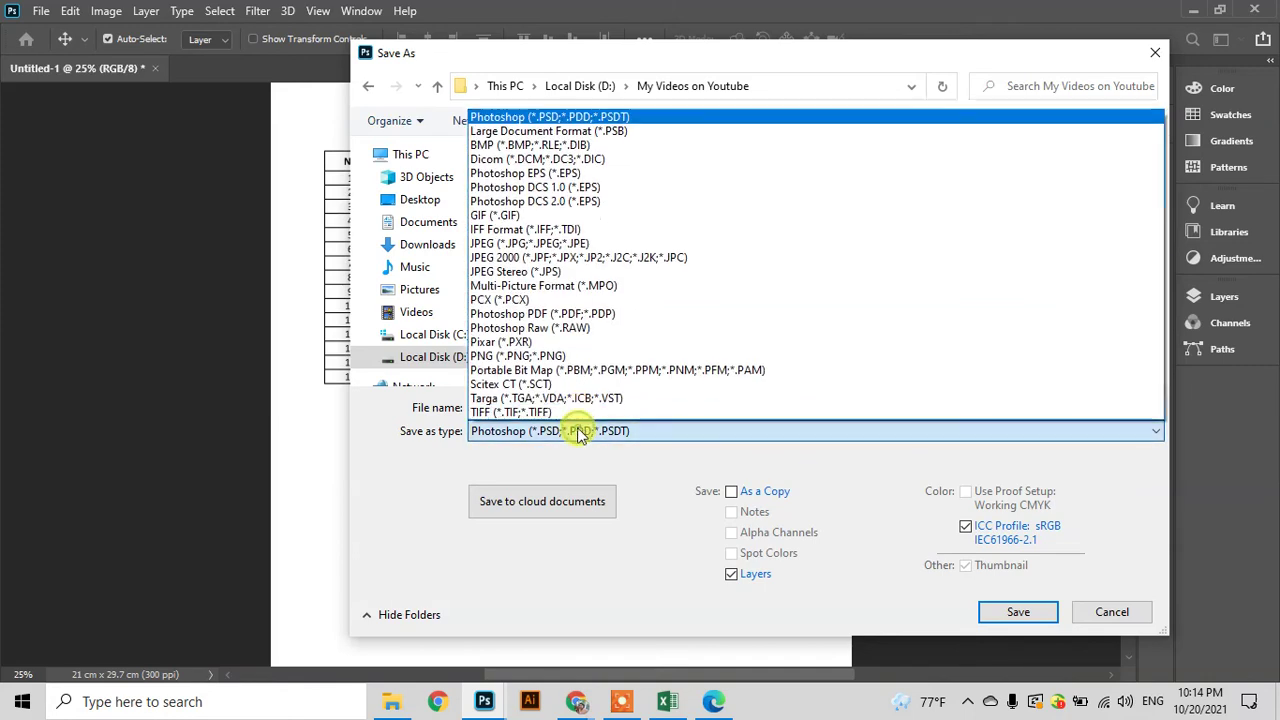
{"action": "left_click", "coordinate": [578, 431]}
{"action": "left_click", "coordinate": [563, 430]}
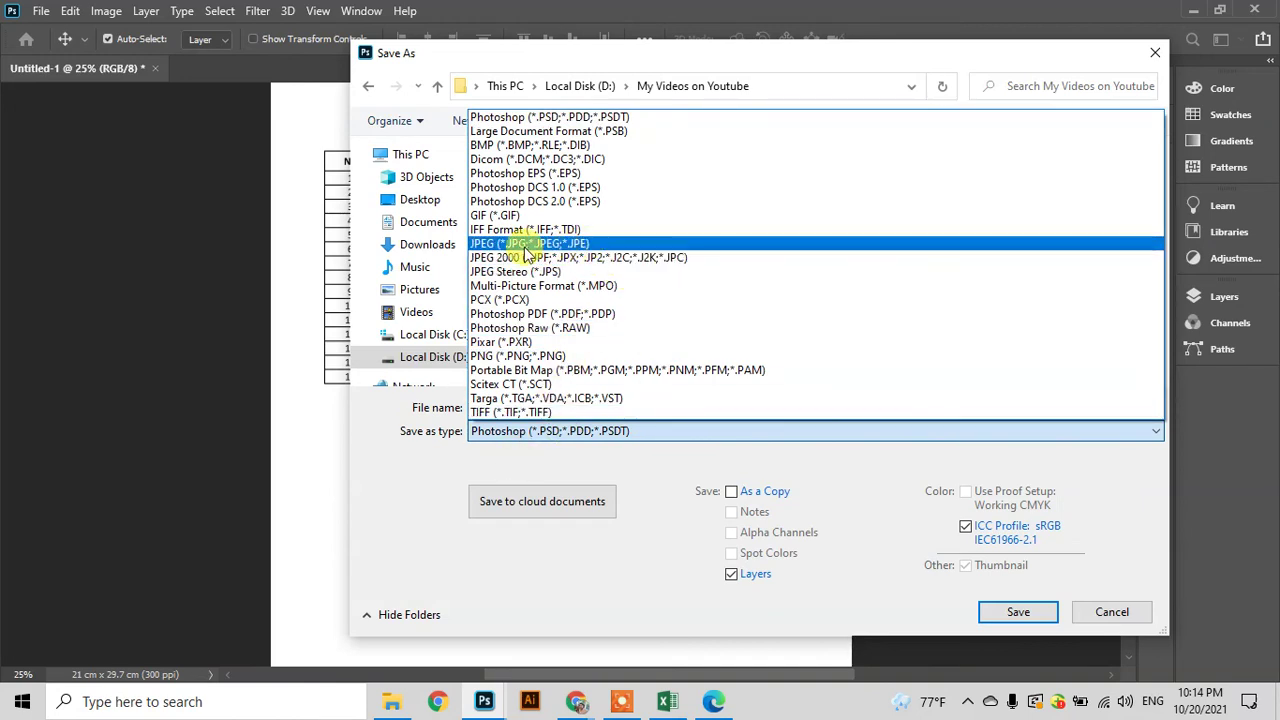
{"action": "left_click", "coordinate": [610, 246]}
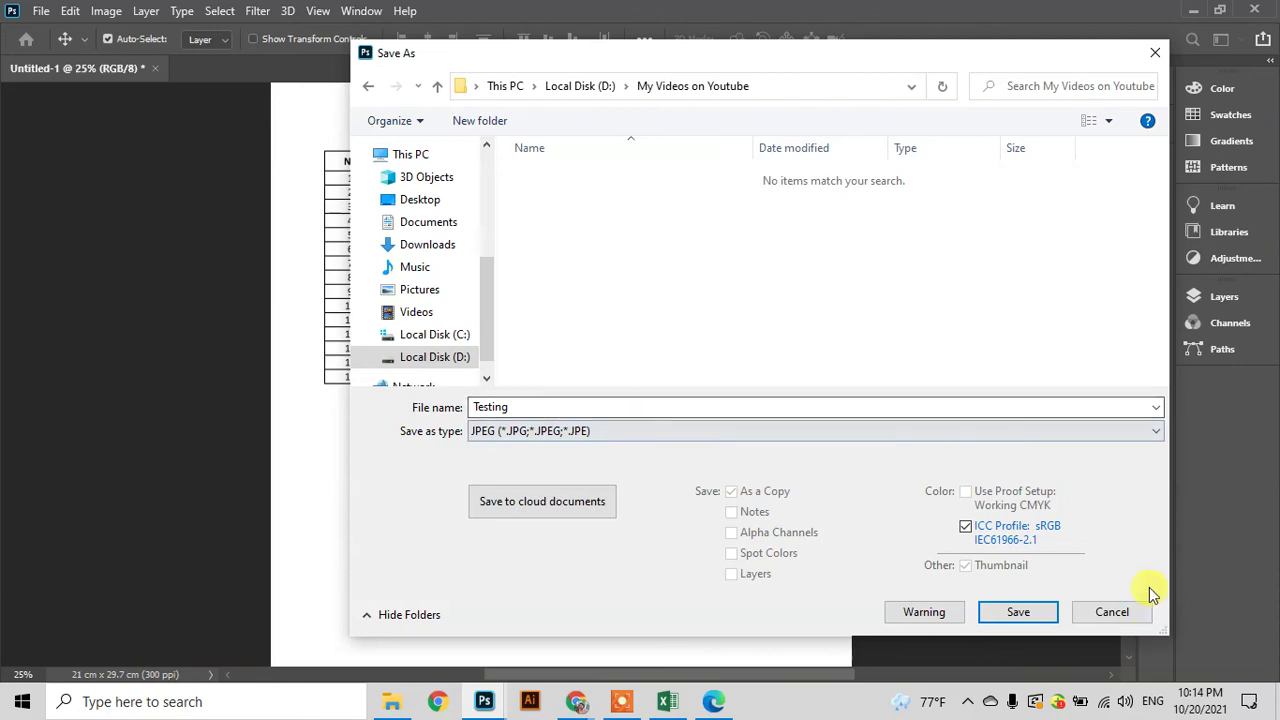
{"action": "left_click", "coordinate": [1020, 611]}
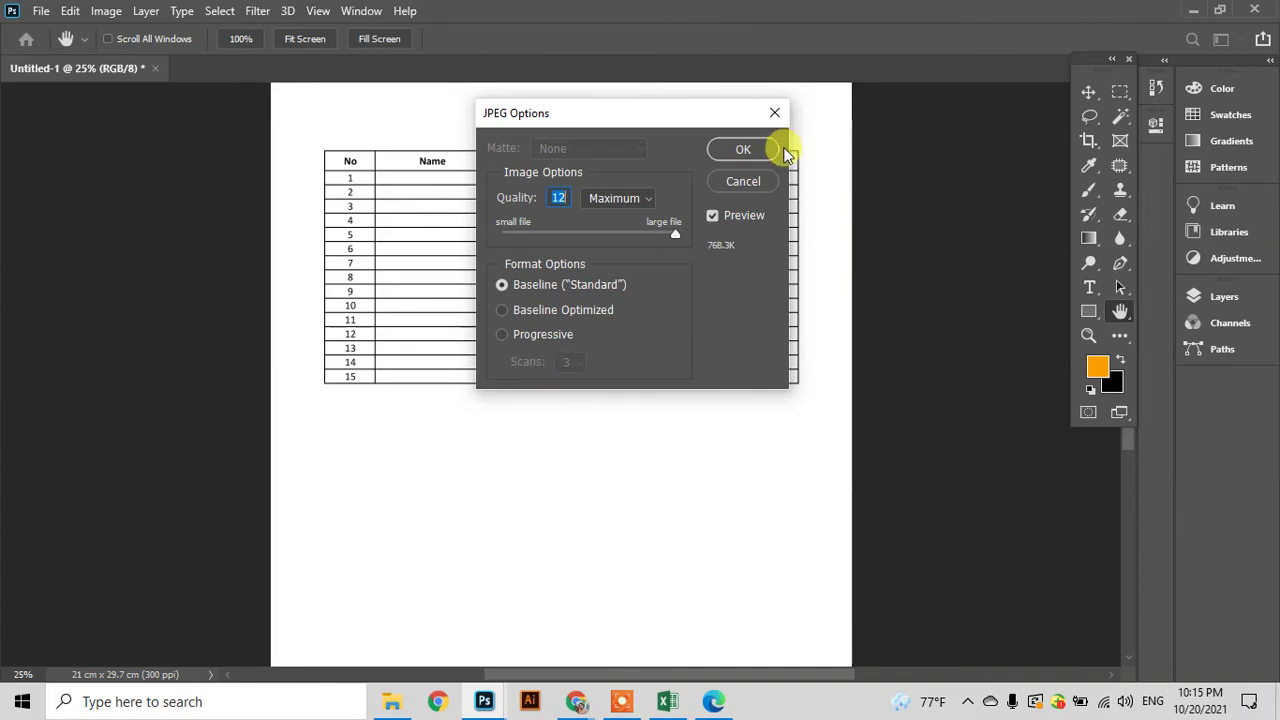
{"action": "left_click", "coordinate": [741, 149]}
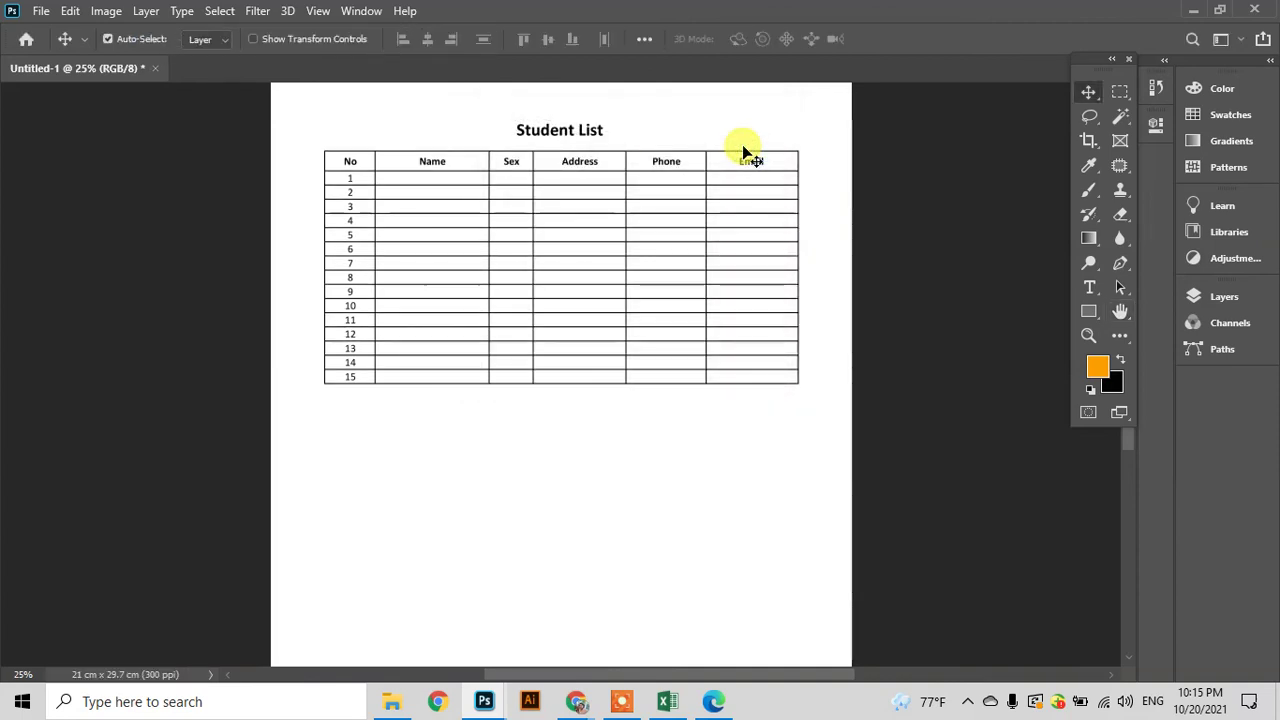
- Maximize File Explorer on My Videos on Youtube and open Testing.jpg
{"action": "left_click", "coordinate": [390, 705]}
{"action": "left_click_drag", "start_coordinate": [1120, 250], "coordinate": [924, 228]}
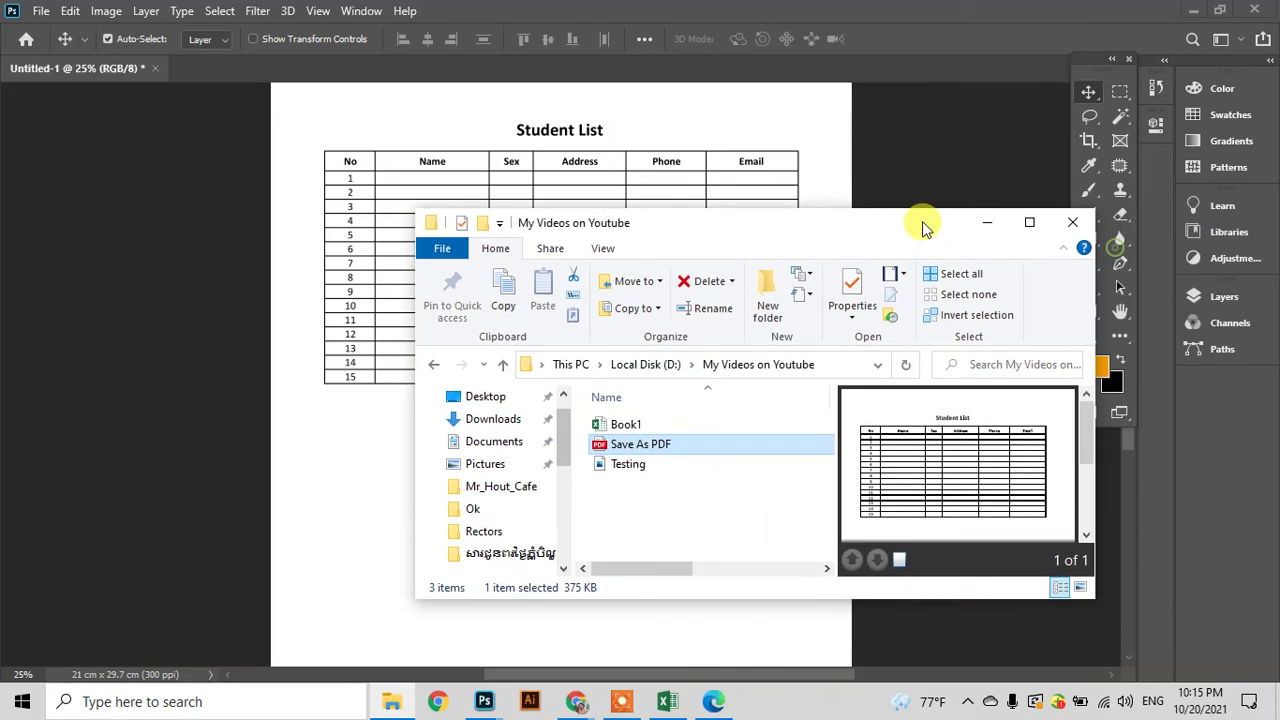
{"action": "left_click", "coordinate": [1029, 222]}
{"action": "left_click", "coordinate": [225, 252]}
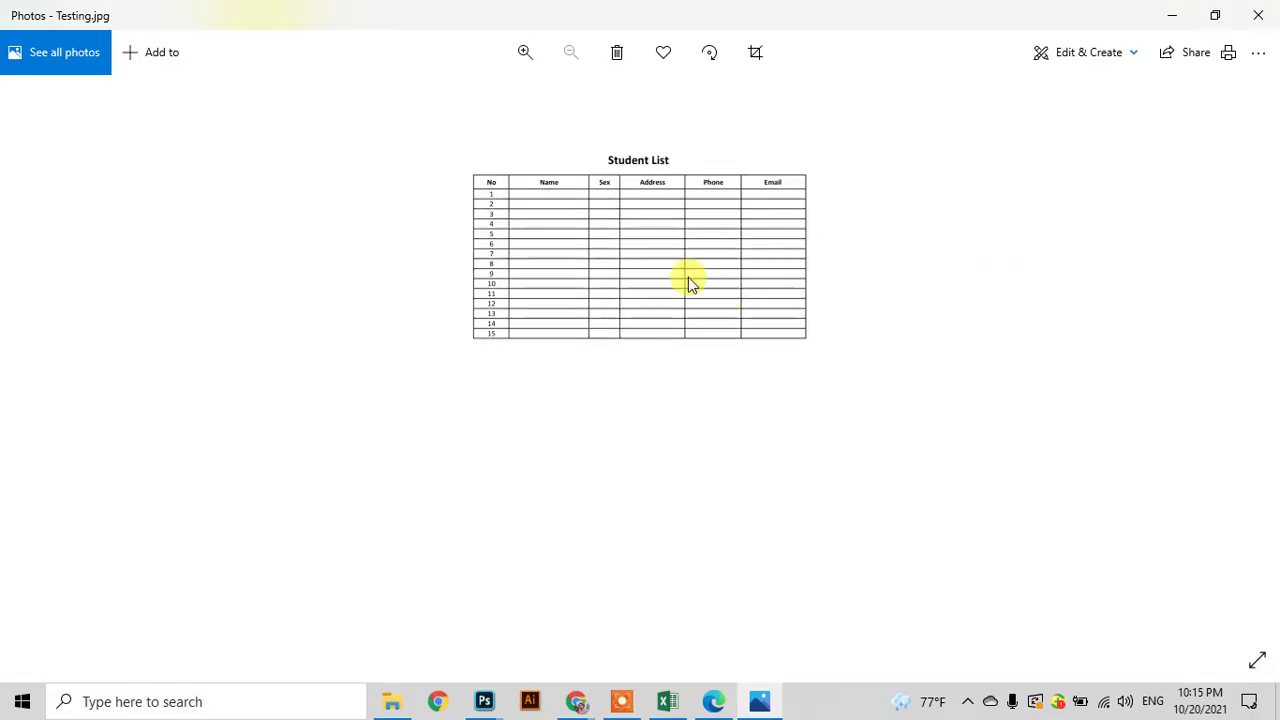
- Zoom Testing.jpg to 34% and pan down to show the Student List title
{"action": "scroll", "coordinate": [763, 364], "scroll_direction": "up", "scroll_amount": 3}
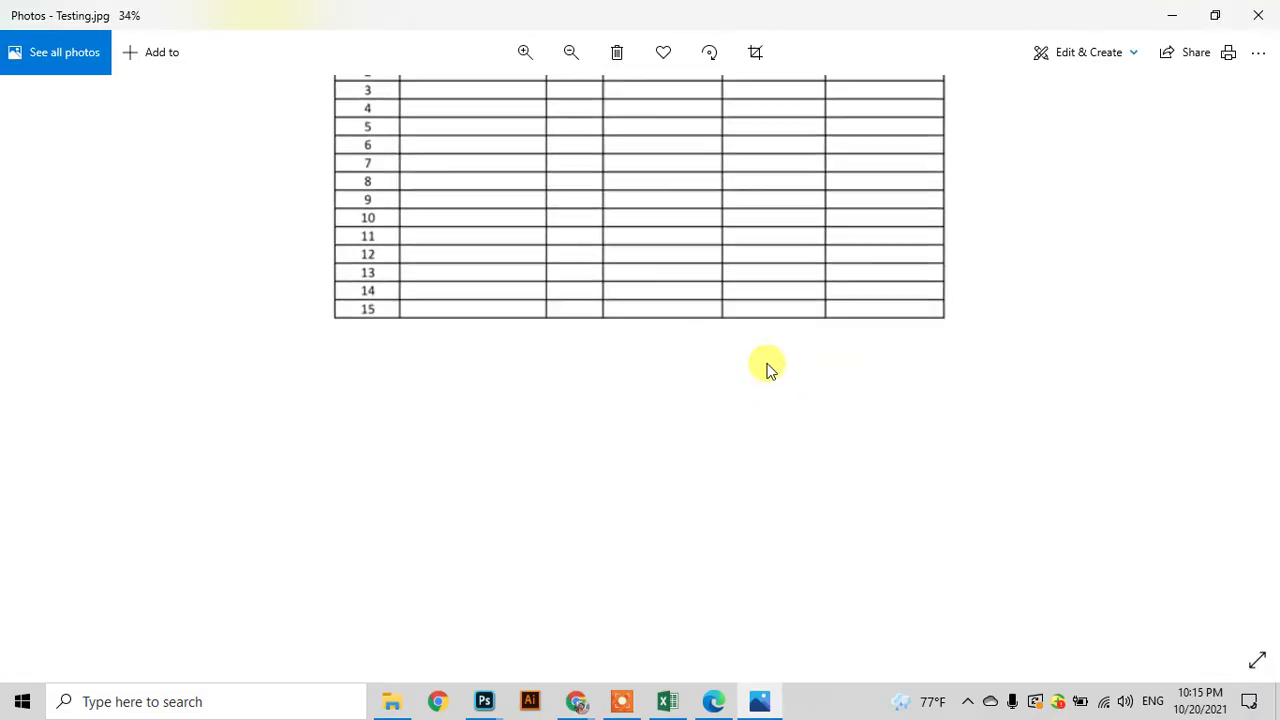
{"action": "mouse_move", "coordinate": [693, 213]}
{"action": "left_mouse_down"}
{"action": "mouse_move", "coordinate": [680, 436]}
{"action": "mouse_move", "coordinate": [694, 368]}
{"action": "left_mouse_up"}
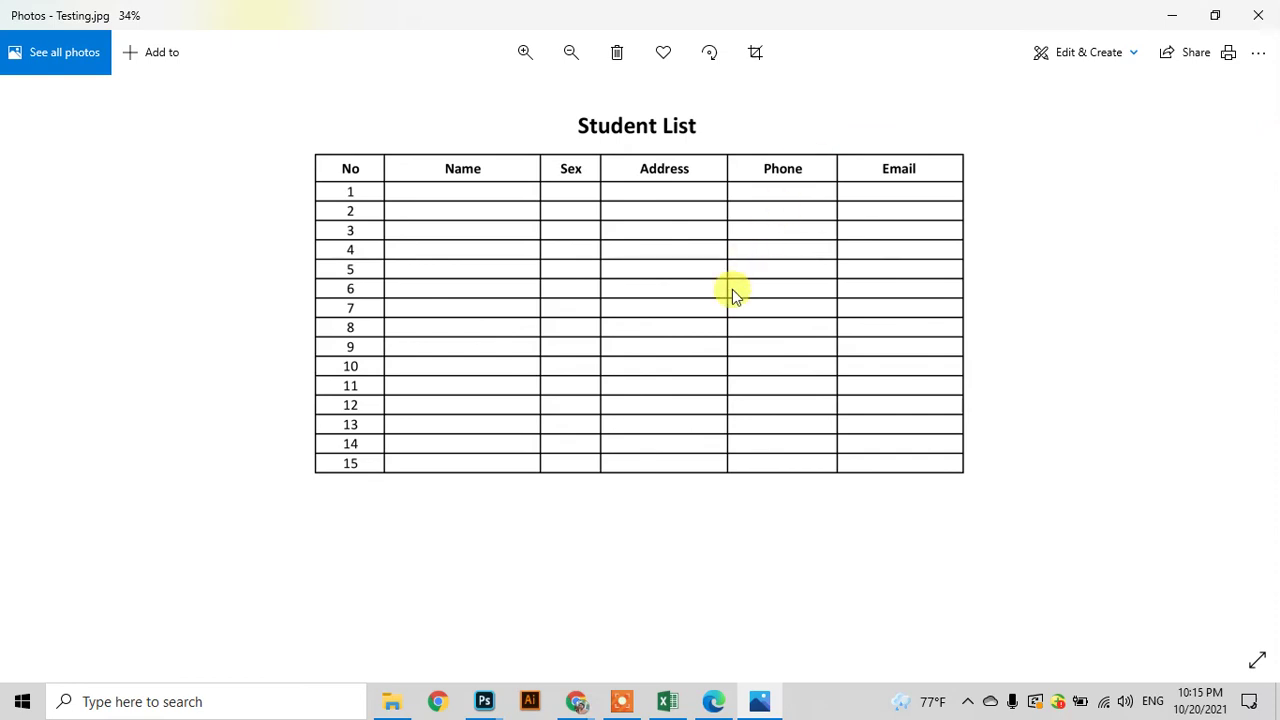
{"action": "left_click", "coordinate": [967, 701]}
{"action": "left_click", "coordinate": [926, 664]}
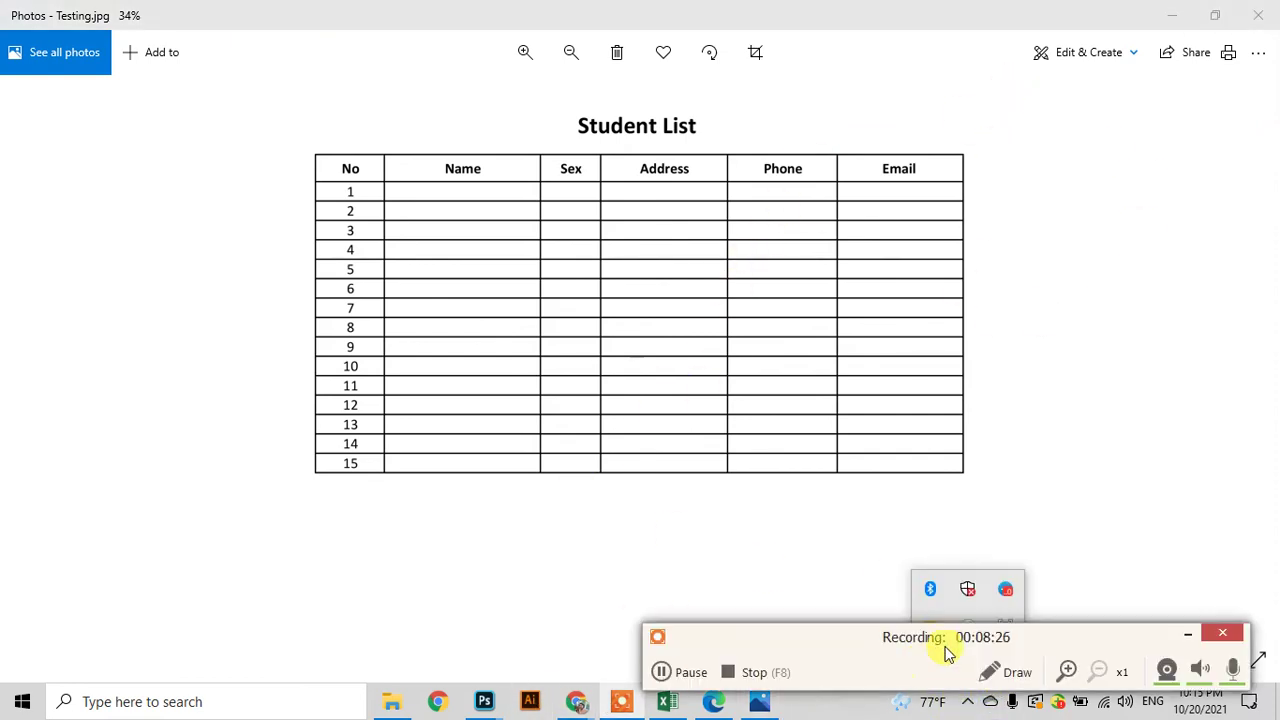